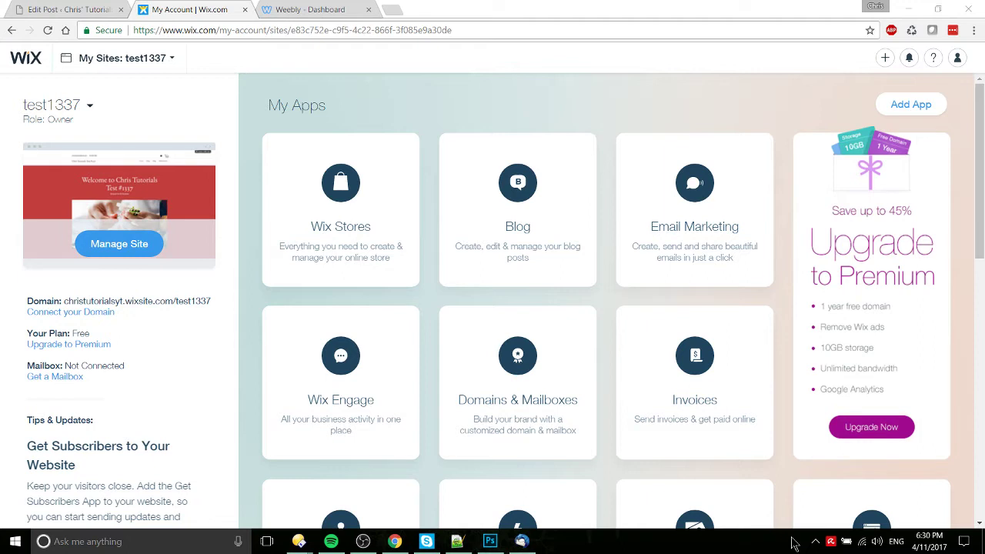
Step: Compare the Wix account page and the Weebly site dashboard side by side, ending on Weebly's dashboard
left_click(350, 8)
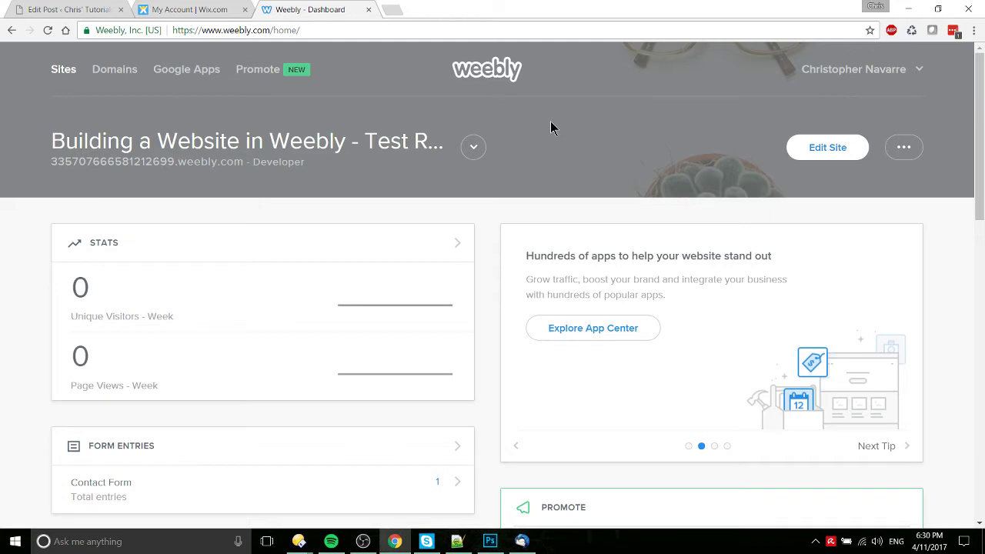
left_click(208, 10)
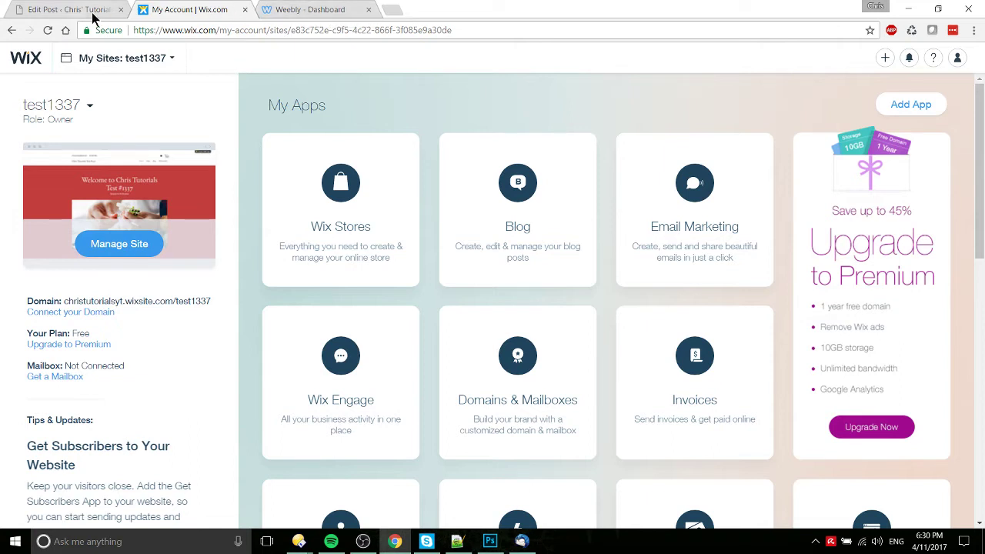
left_click(297, 10)
left_click(236, 12)
left_click(327, 7)
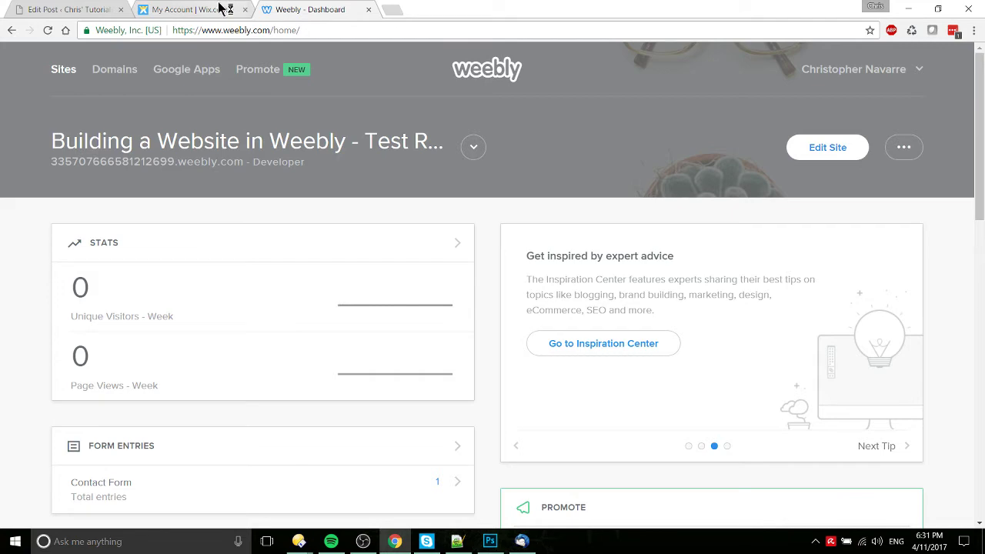
Step: In the WordPress post, highlight the app store and eCommerce bullets
left_click(111, 9)
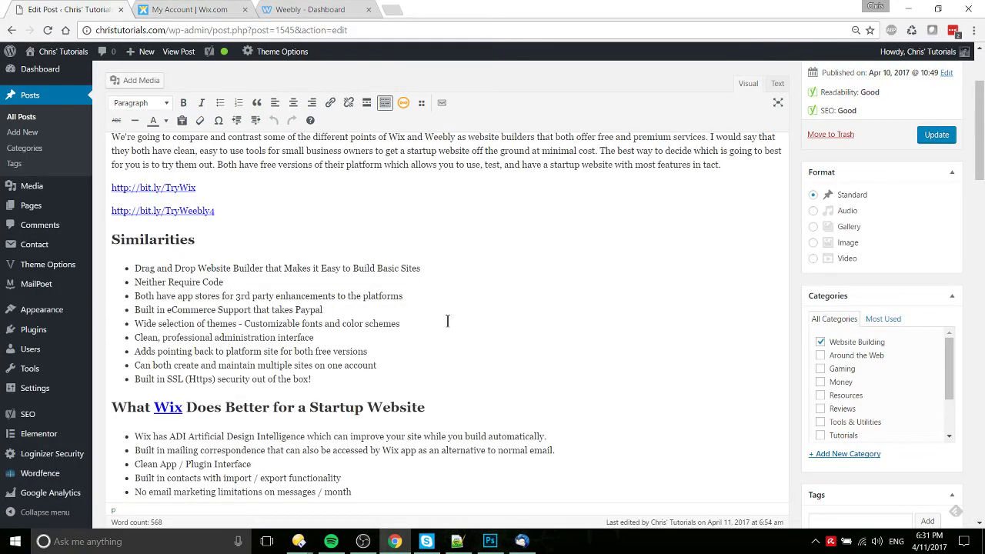
scroll(447, 321, "down", 1)
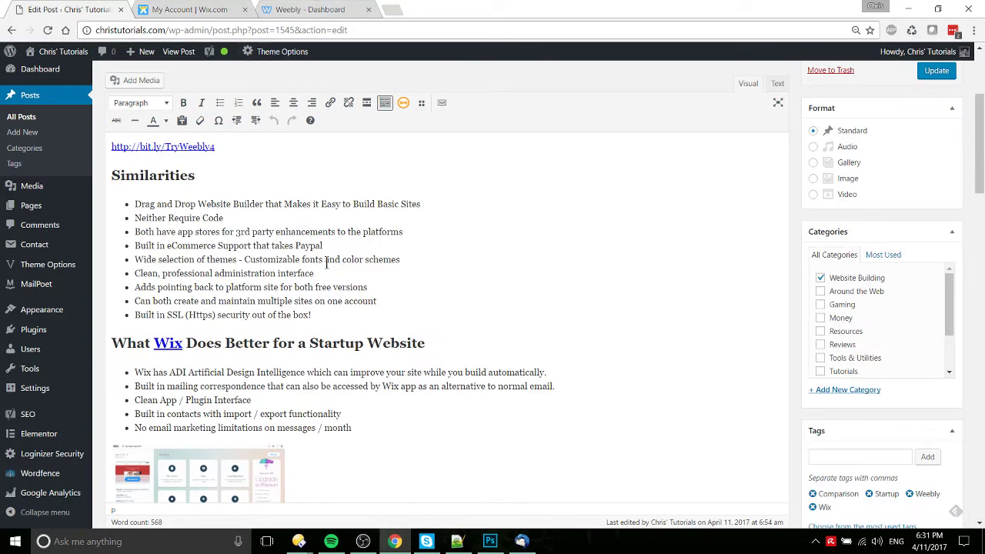
left_click_drag(399, 253, 223, 233)
Step: Open the Weebly test-run site in its editor from the site list
left_click(228, 8)
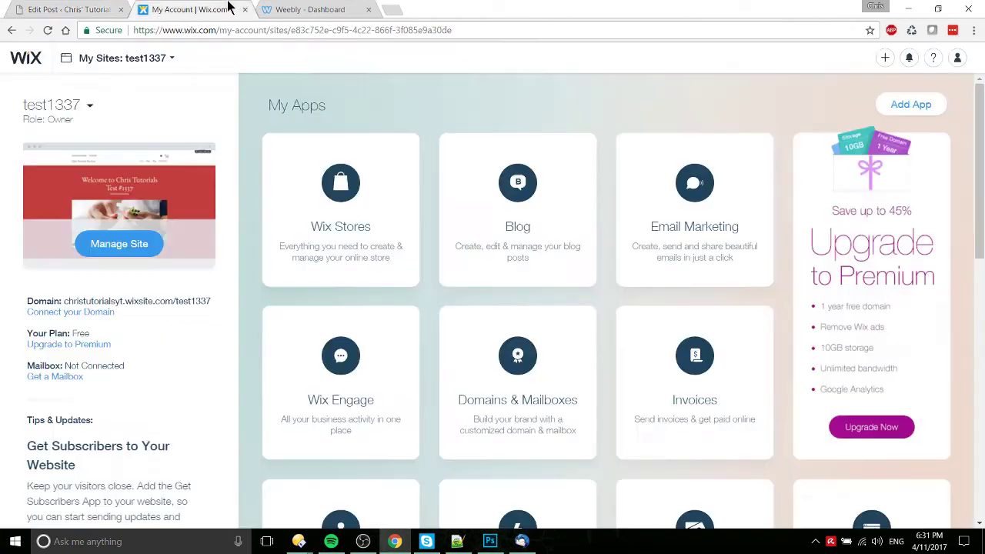
scroll(338, 271, "down", 1)
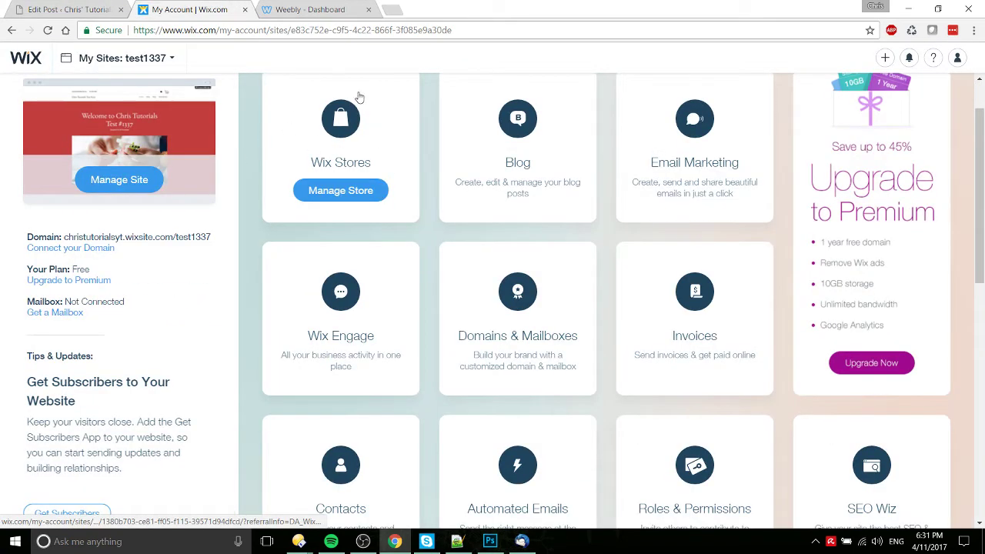
left_click(326, 9)
left_click(474, 147)
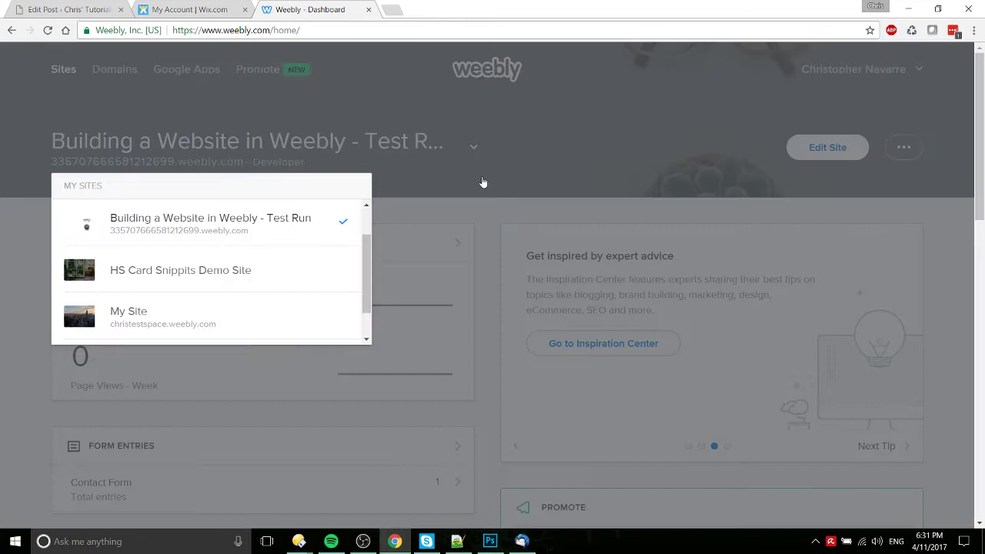
left_click(816, 151)
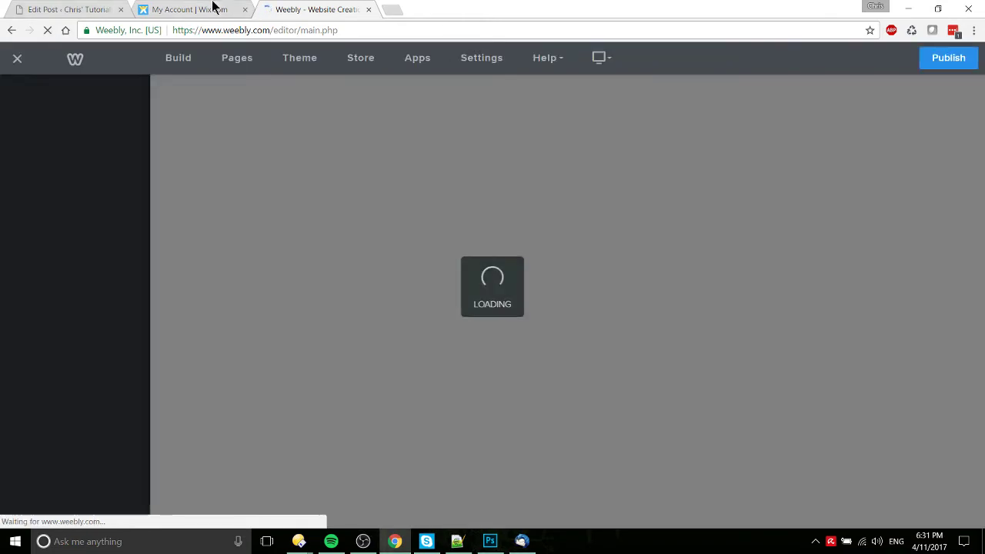
Step: Back in the post, review the themes, interface and first Similarities bullets
left_click(161, 8)
left_click(104, 8)
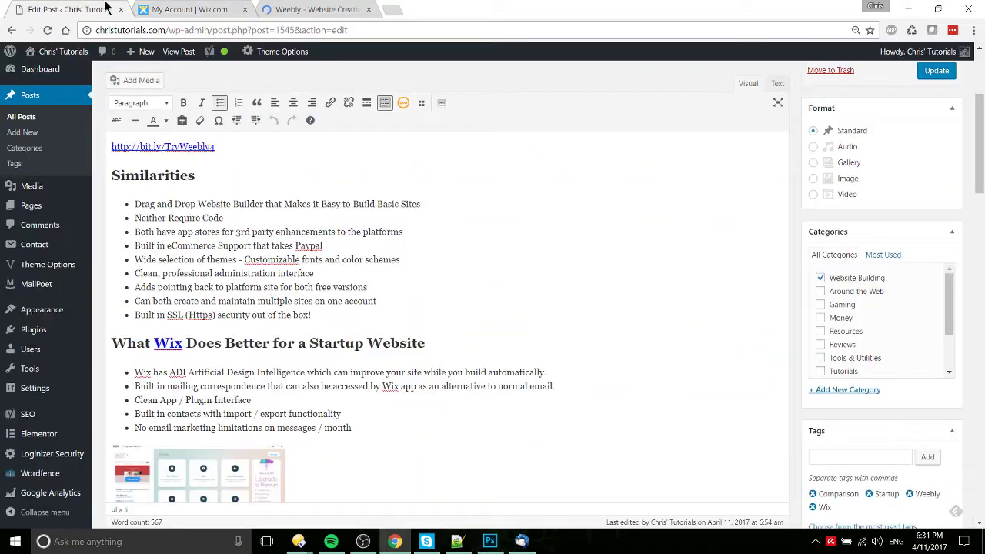
left_click_drag(403, 249, 408, 274)
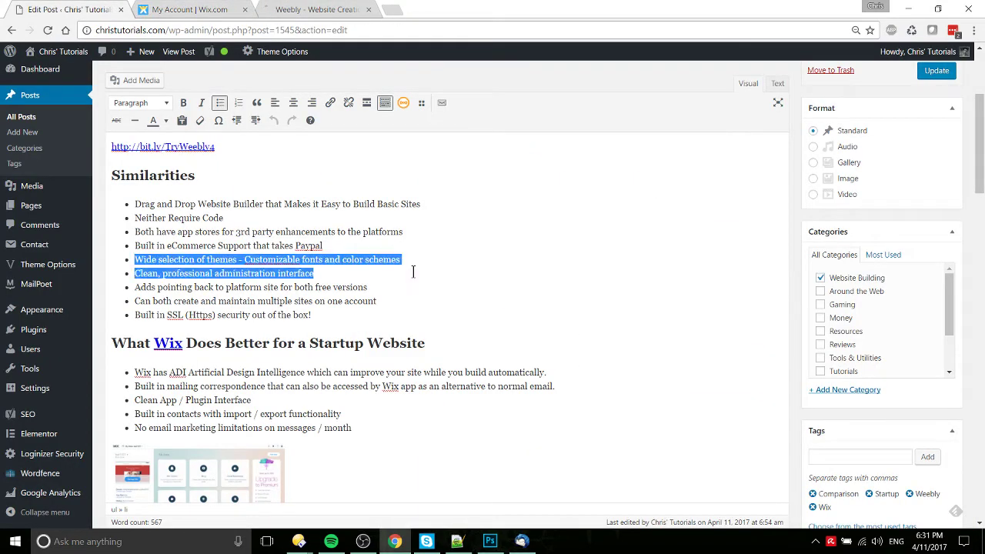
left_click(418, 261)
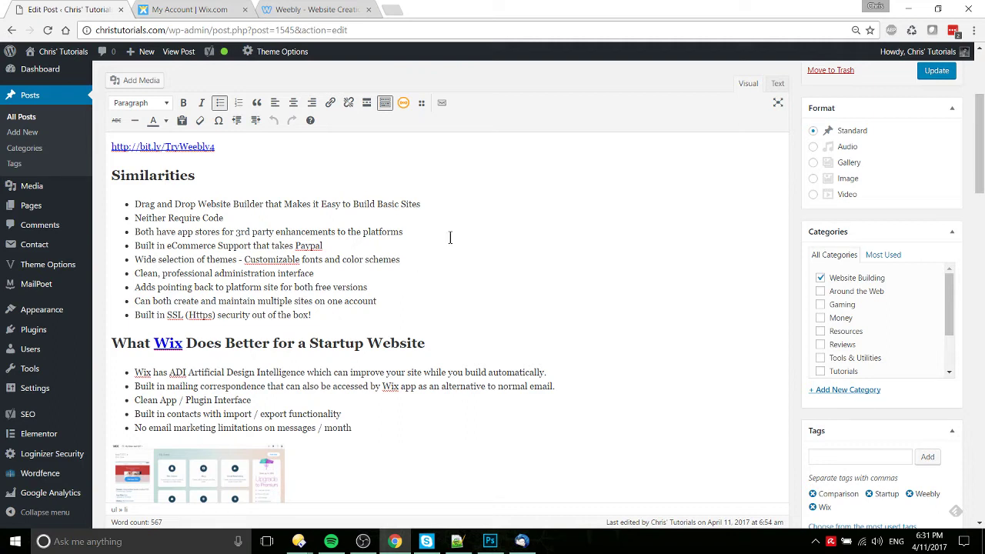
left_click_drag(460, 205, 136, 204)
Step: Deselect the bullet and look over the Weebly site page in its editor
left_click(378, 205)
left_click(317, 10)
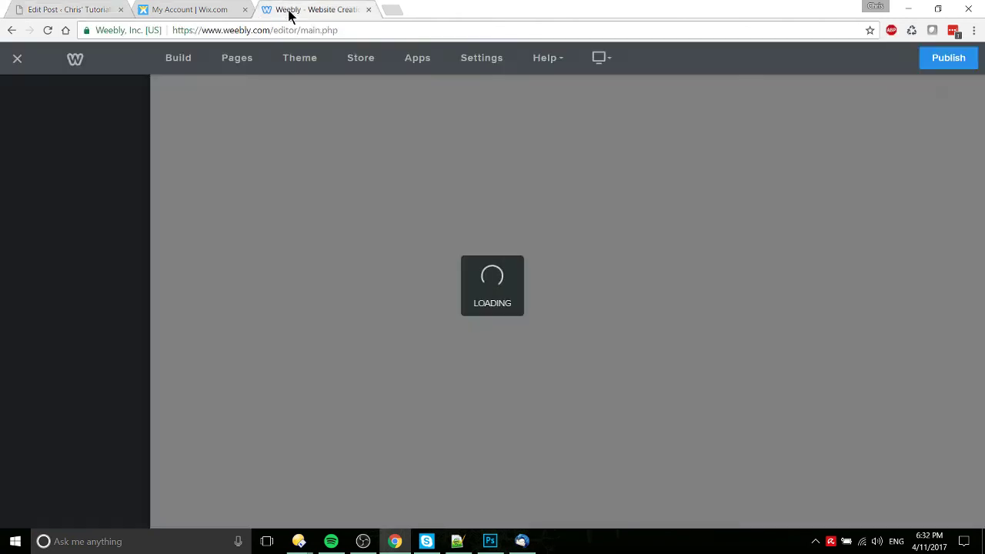
scroll(630, 473, "down", 5)
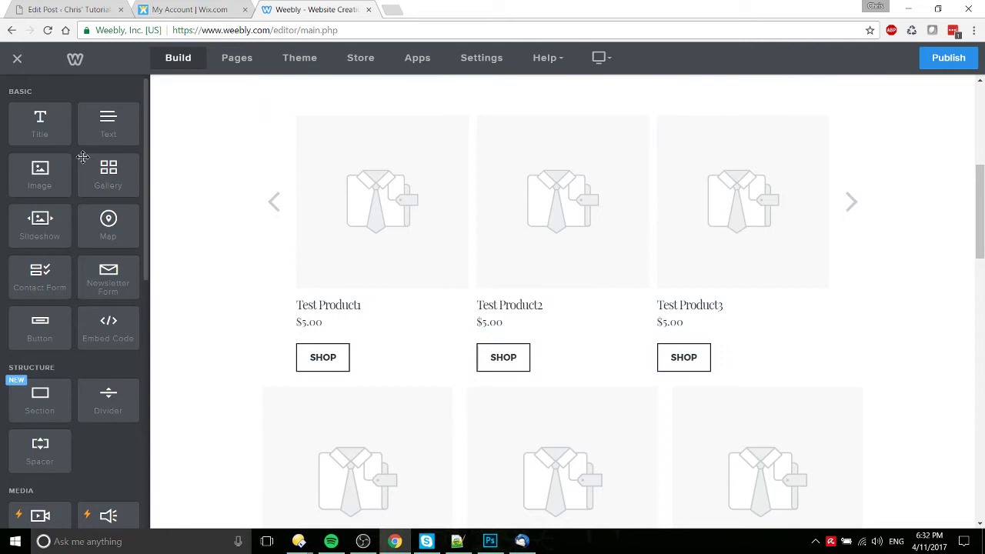
scroll(126, 196, "down", 3)
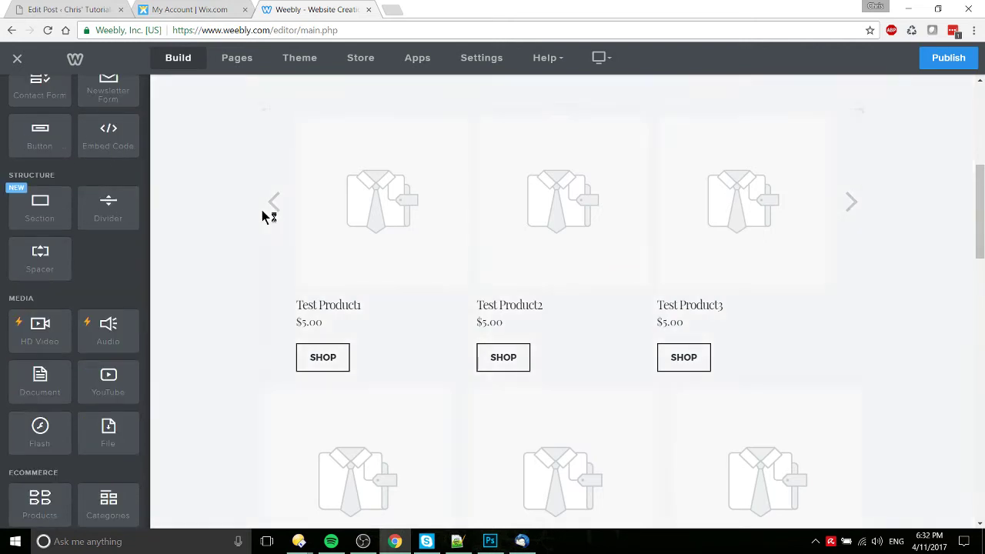
scroll(264, 215, "up", 3)
Step: Drag a Button element above the product grid, close its settings, and return to the post
left_click_drag(49, 143, 605, 326)
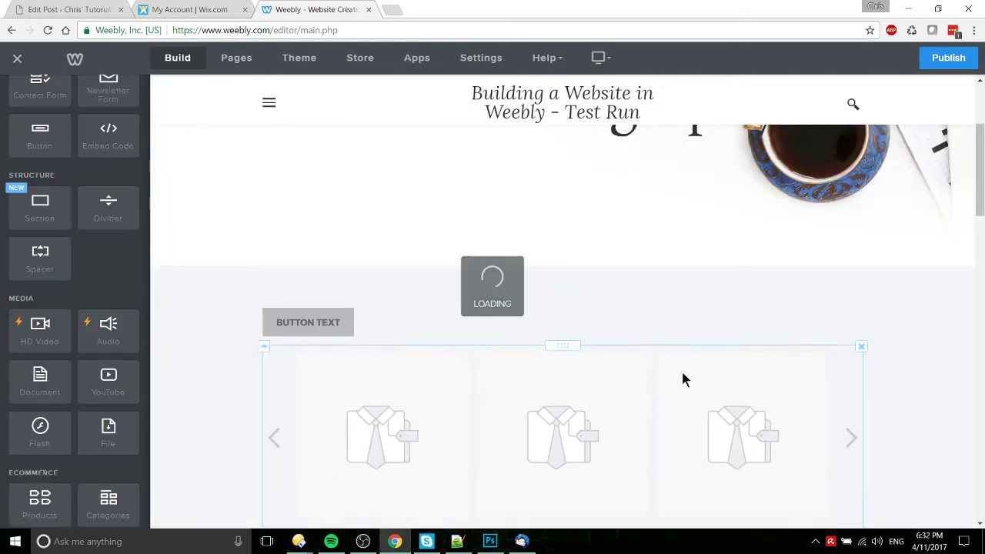
left_click(310, 323)
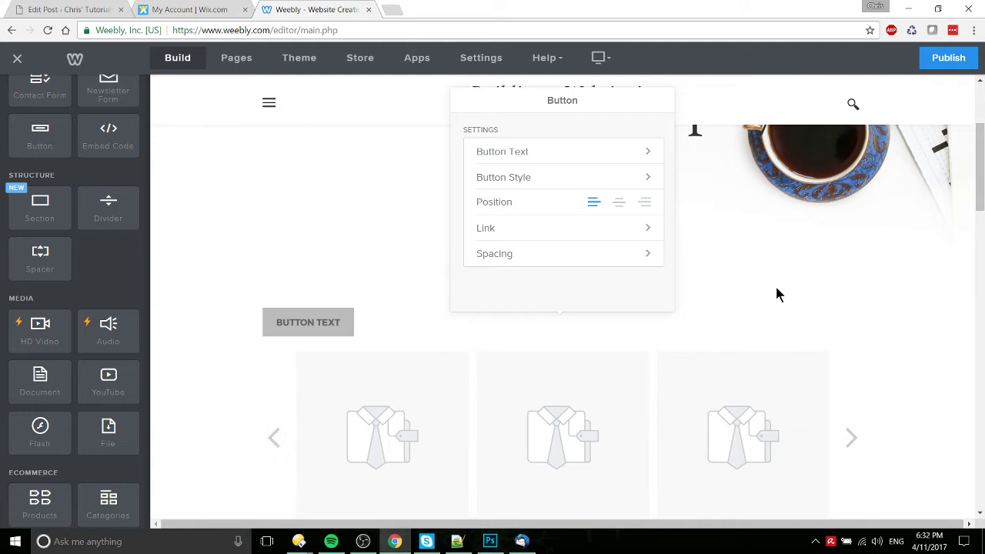
left_click(778, 294)
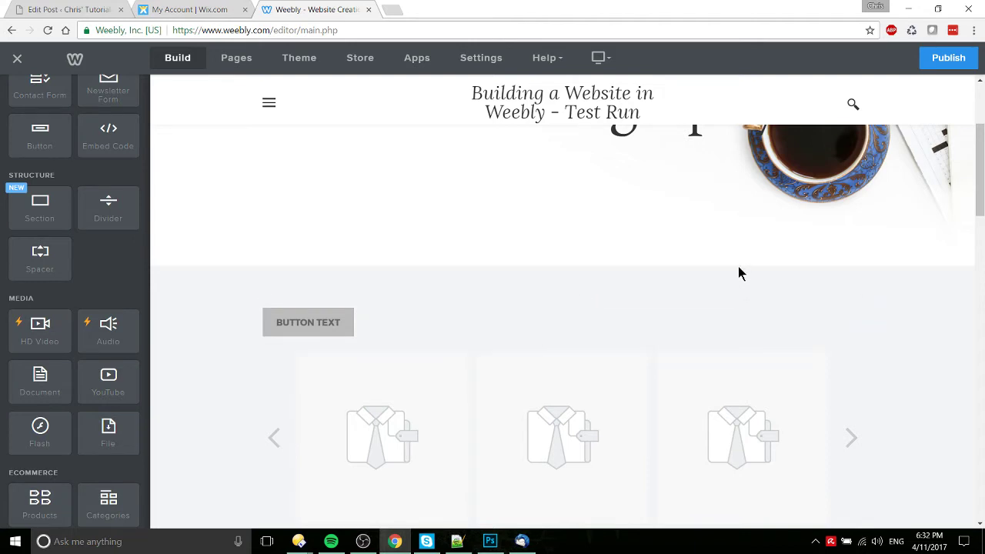
left_click(94, 8)
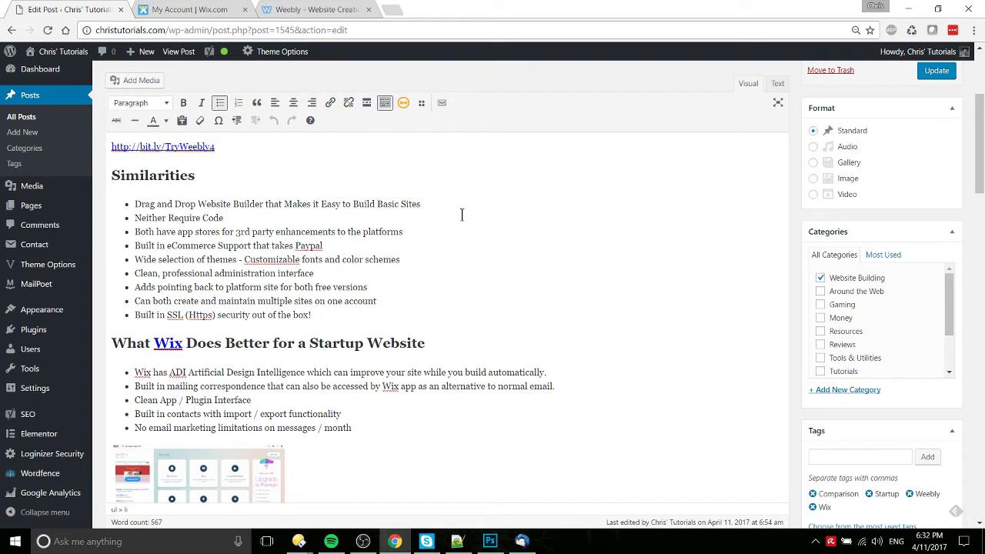
Step: Scroll further through the WordPress post, then return to Weebly's editor at the Nature Photography header
left_click(331, 10)
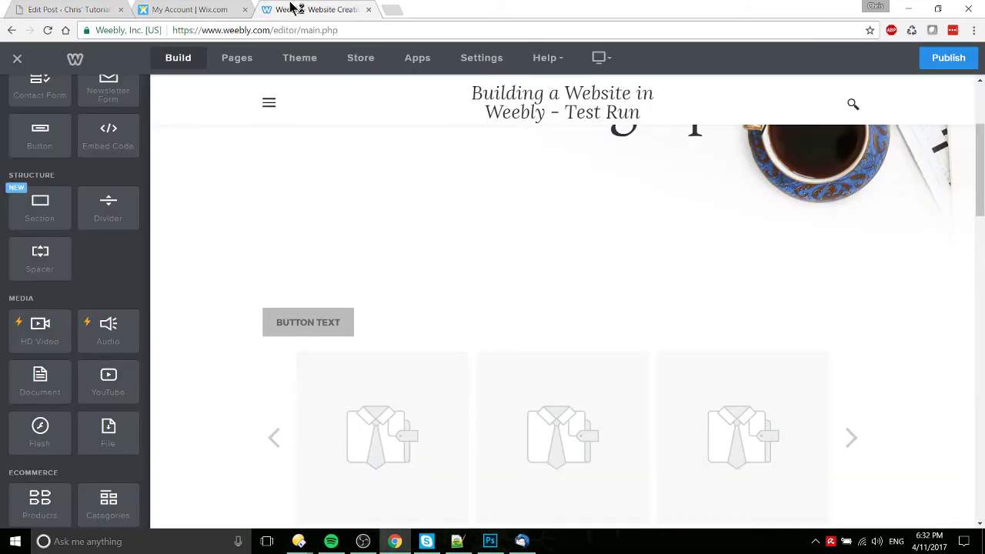
left_click(81, 9)
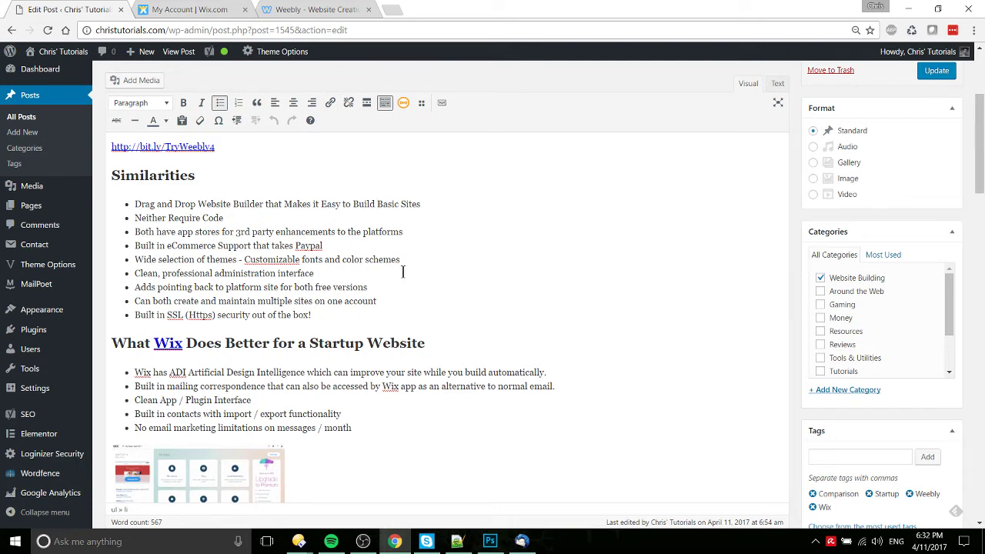
scroll(401, 271, "down", 1)
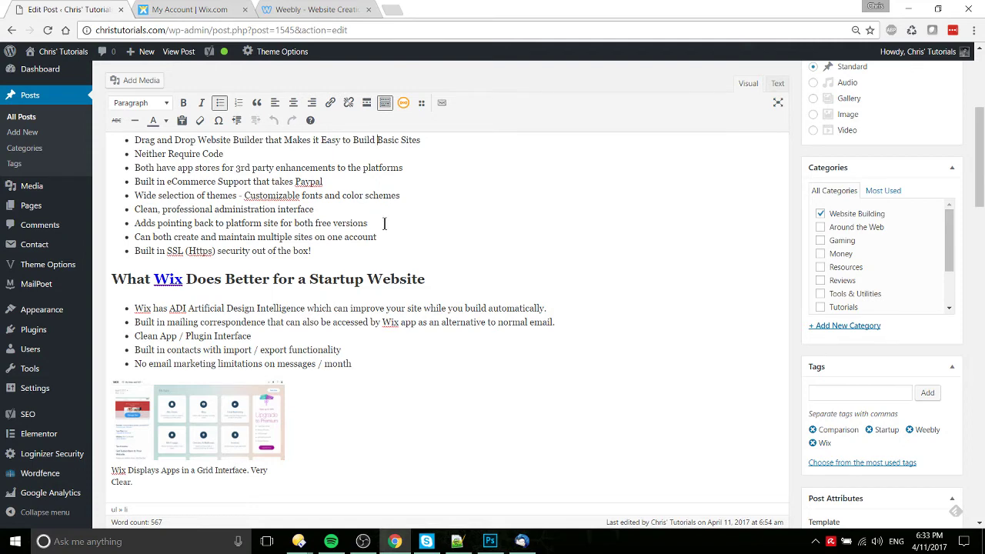
left_click(324, 9)
scroll(796, 323, "up", 3)
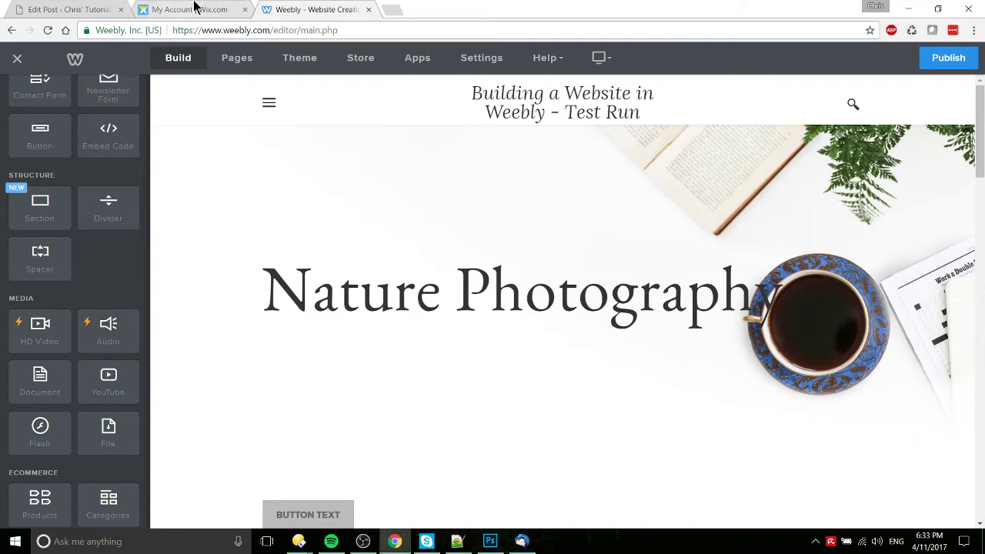
left_click(106, 7)
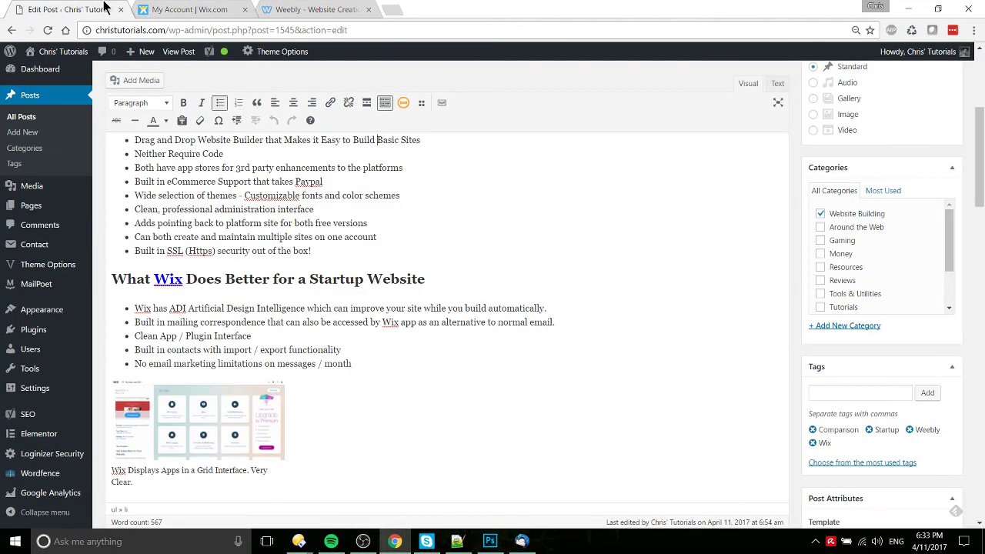
left_click(220, 8)
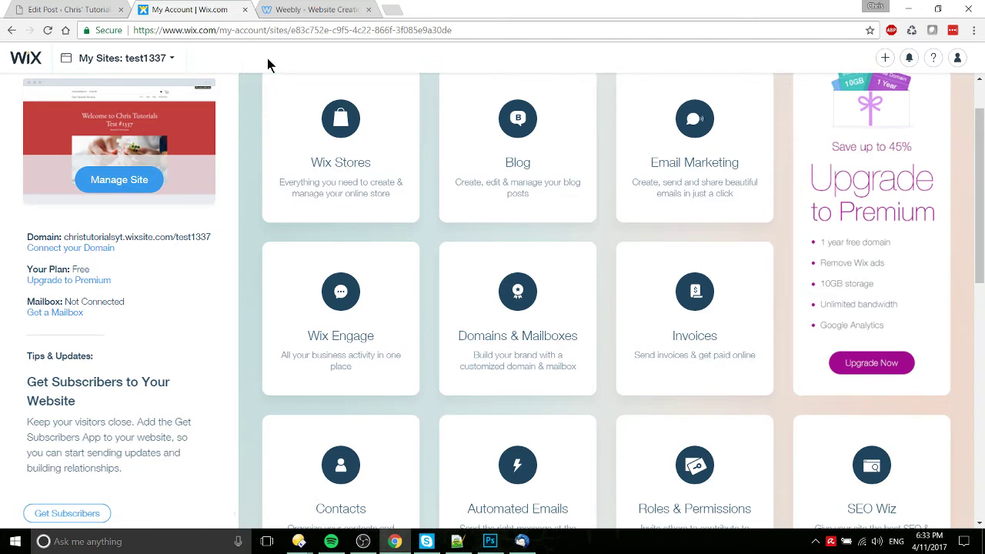
left_click(309, 8)
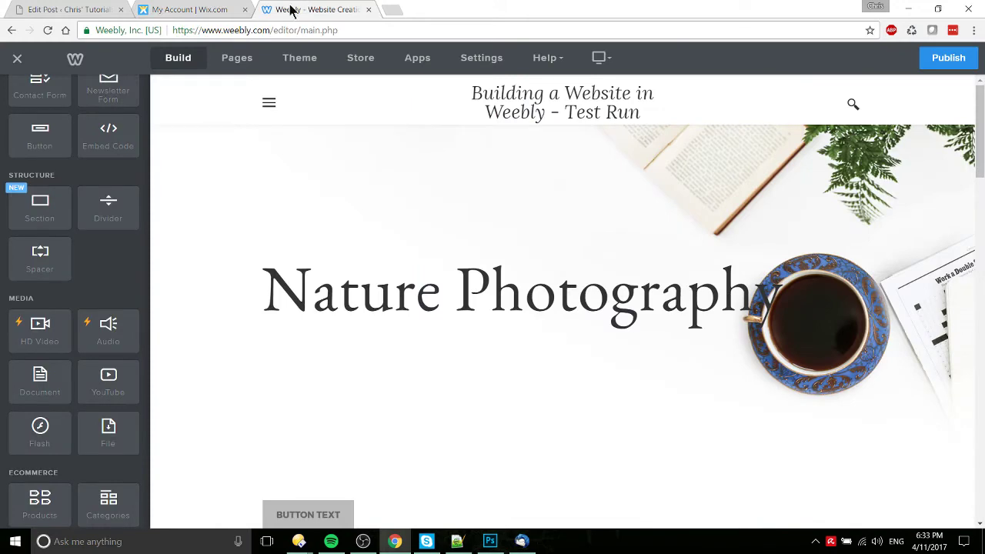
left_click(221, 10)
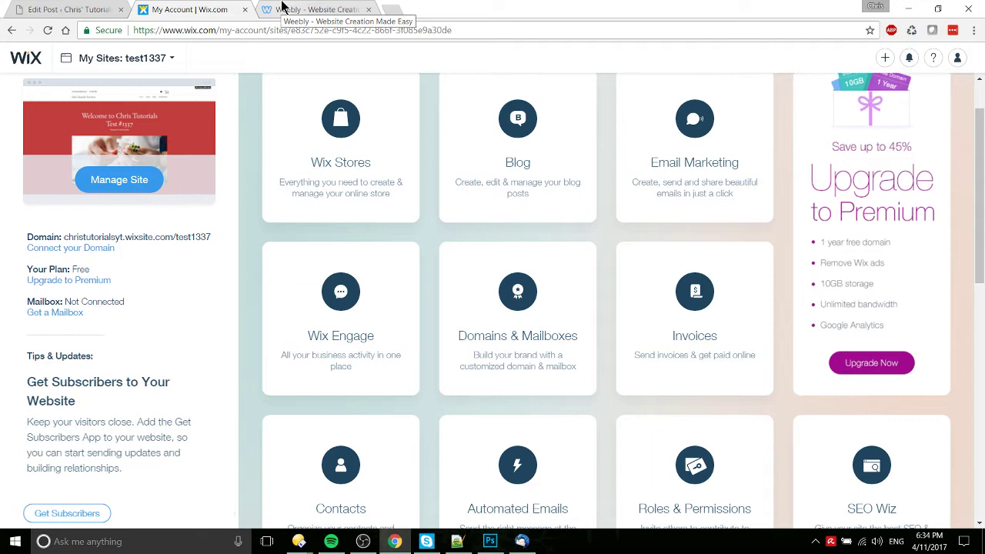
left_click(269, 8)
left_click(229, 8)
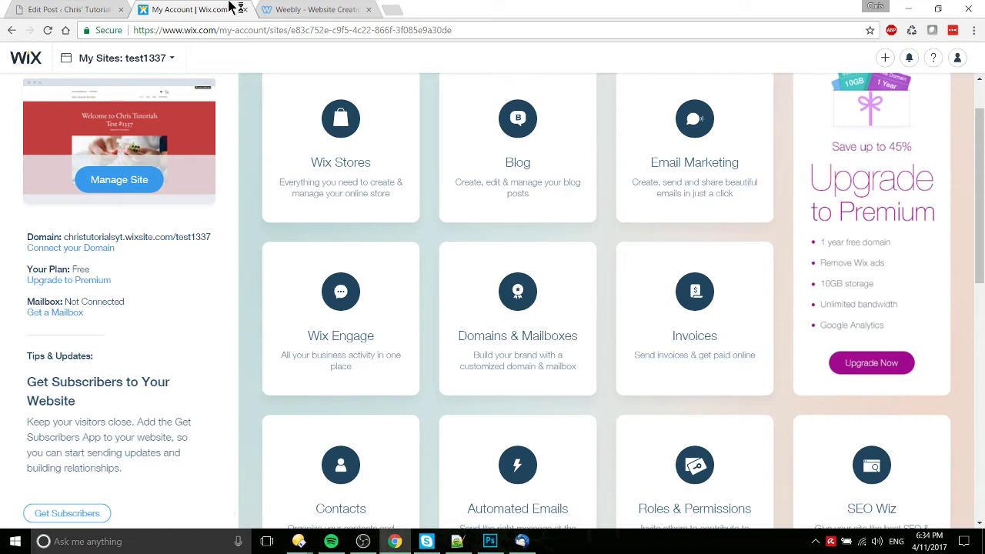
left_click(38, 8)
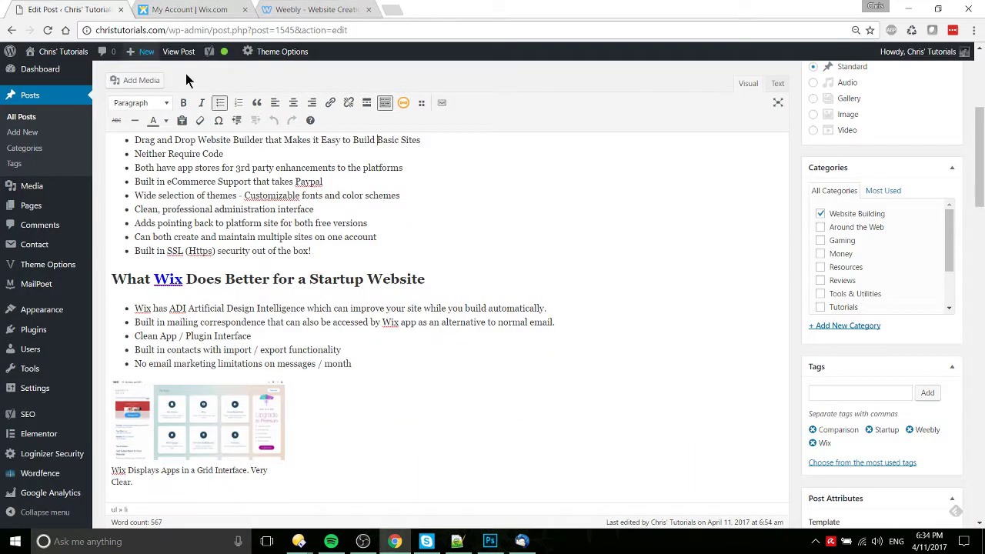
left_click_drag(134, 251, 324, 259)
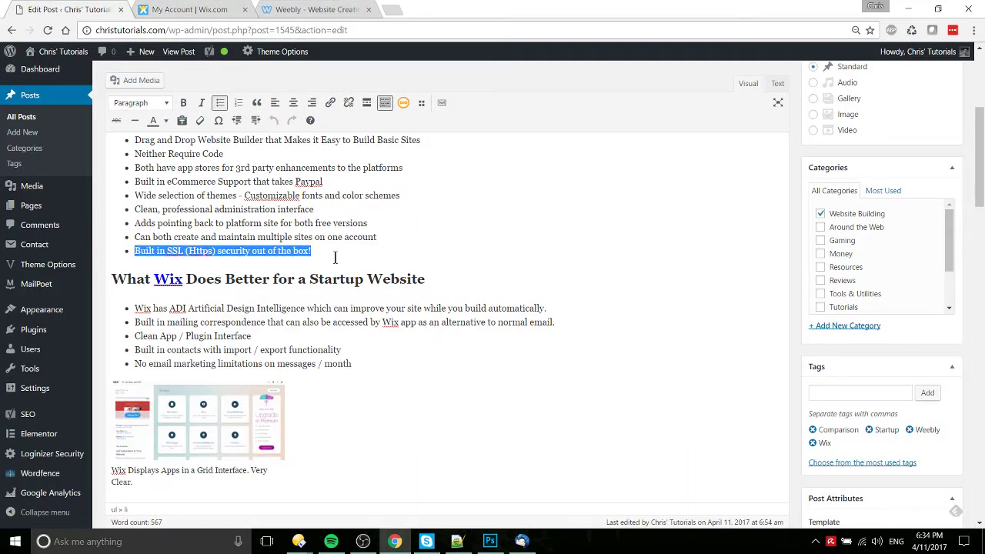
left_click(361, 251)
scroll(361, 254, "down", 1)
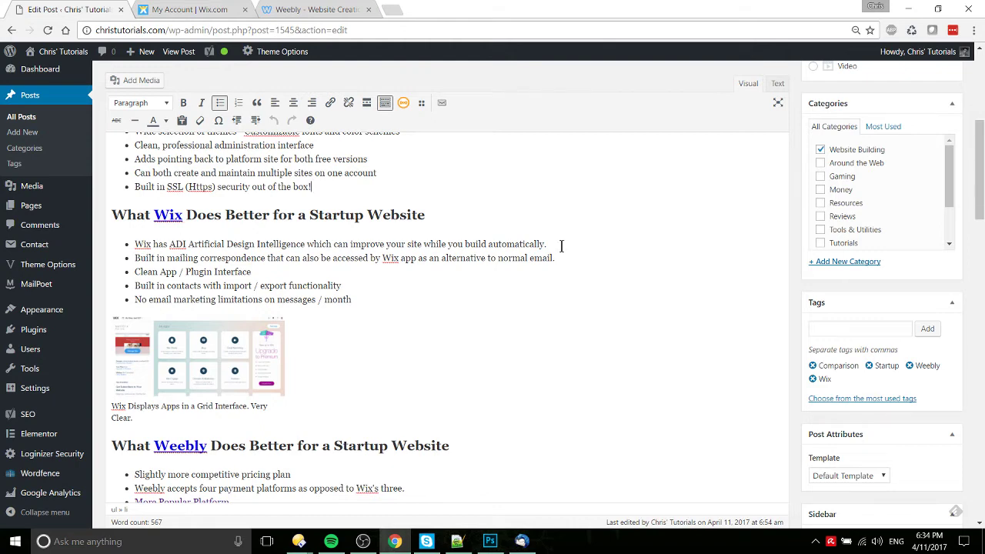
Step: Create a new Wix site from My Sites, choosing Blog and then Travel Blog
left_click(196, 9)
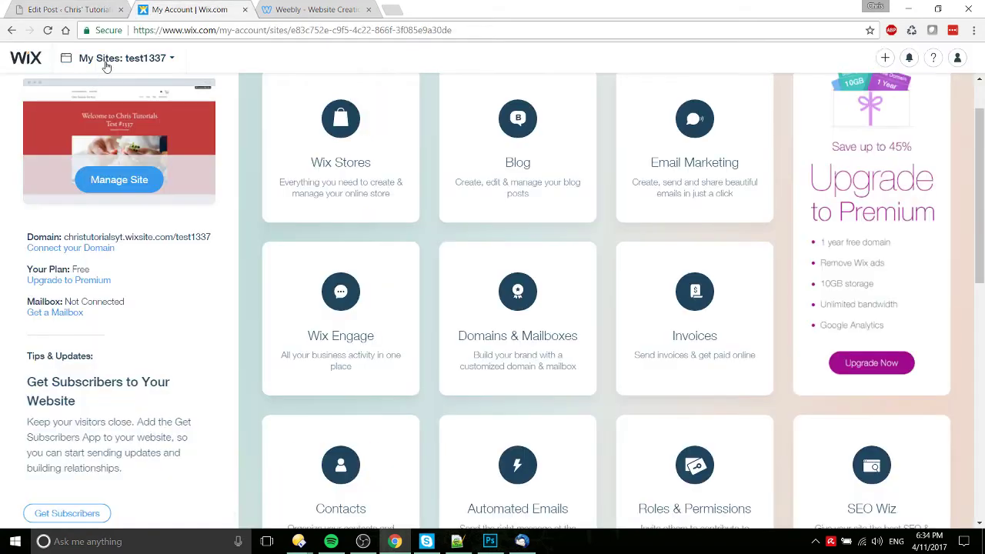
left_click(172, 58)
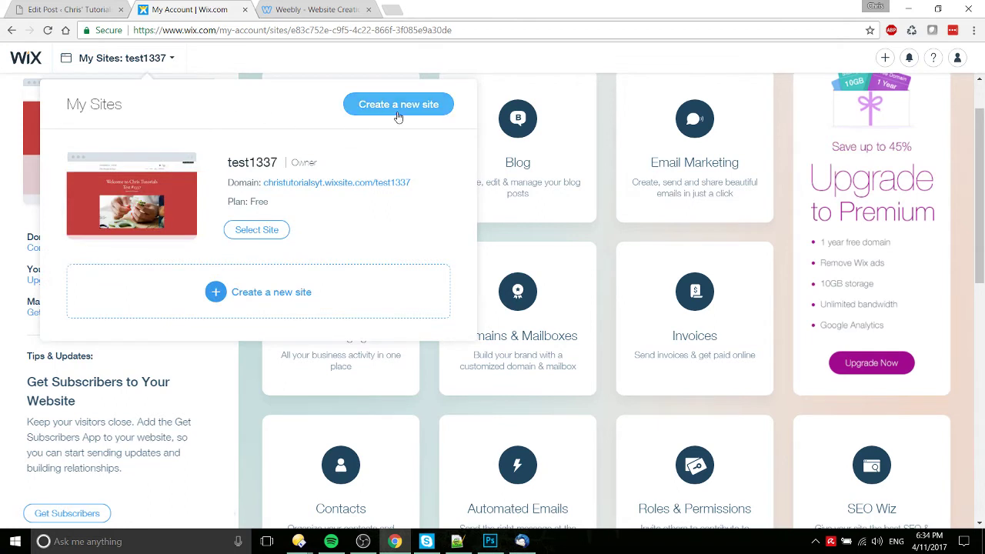
left_click(400, 113)
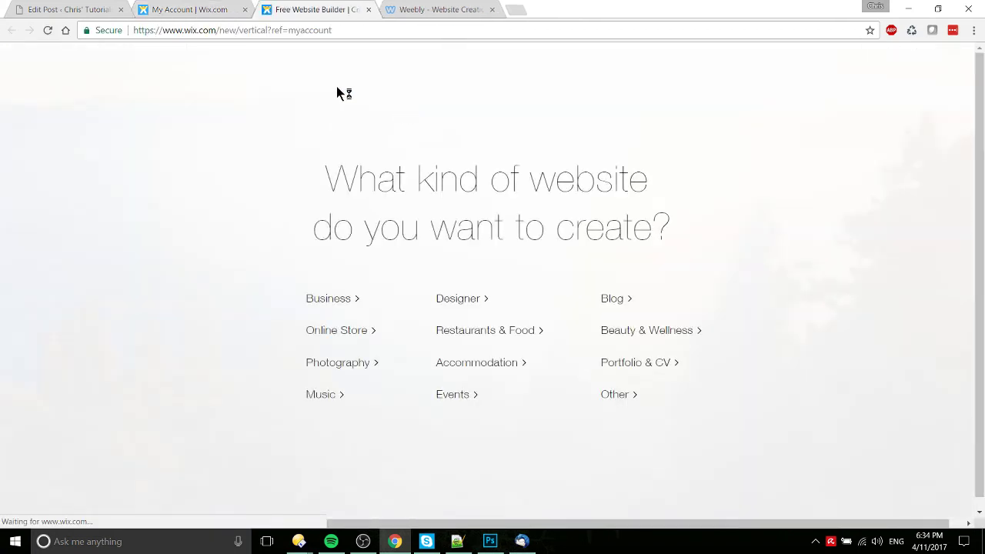
left_click(628, 298)
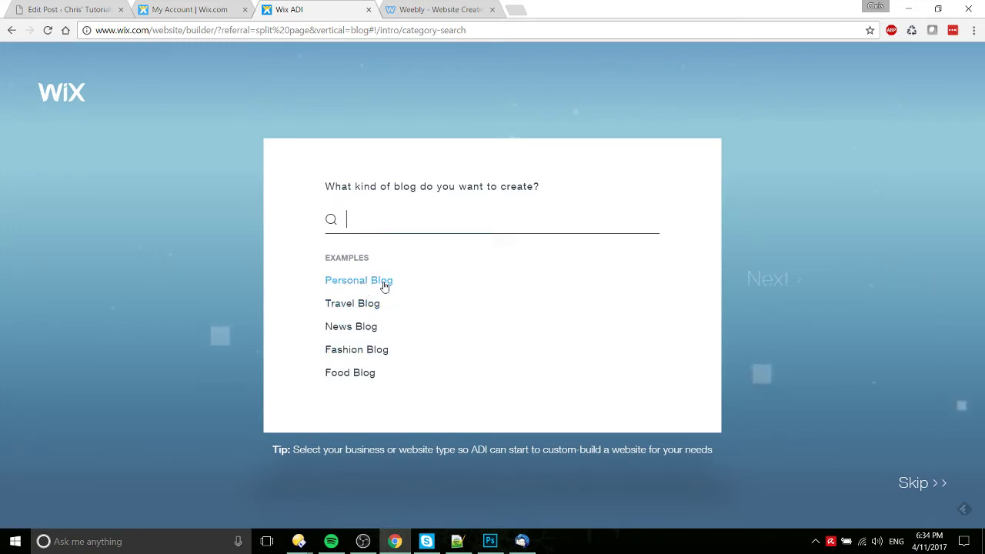
left_click(373, 305)
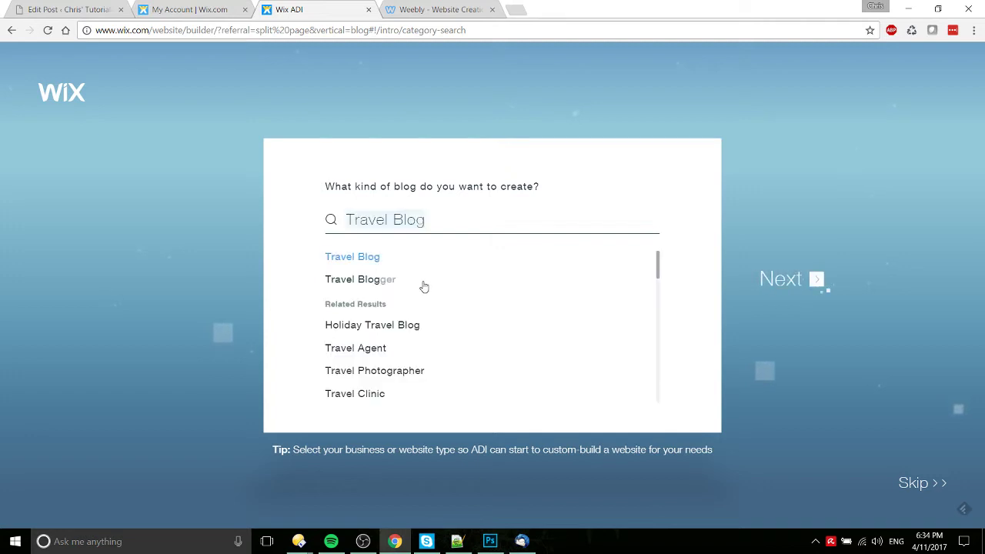
left_click(398, 259)
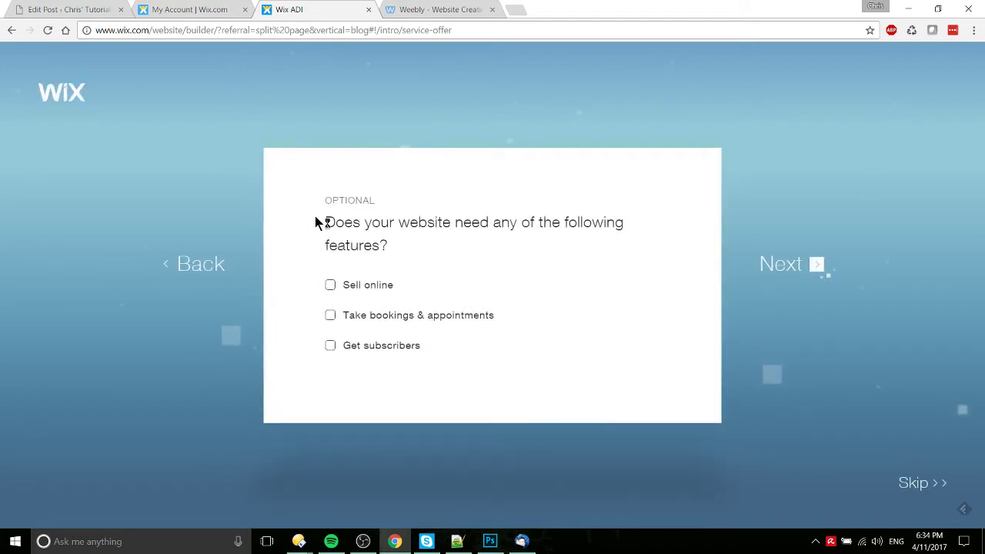
Step: Add online selling, name the site 'Test for Vid', and enter the contact e-mail address
left_click(331, 285)
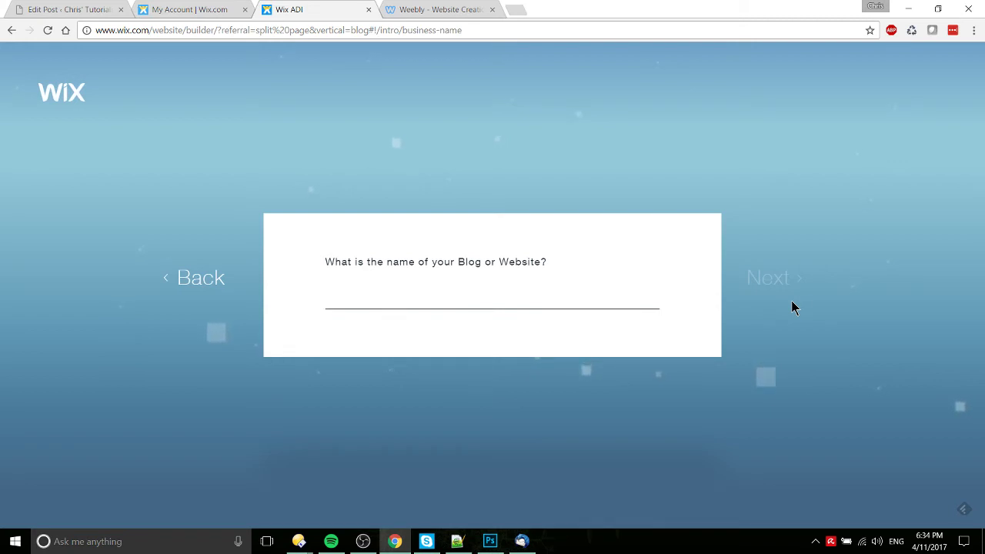
type("Test for Vid")
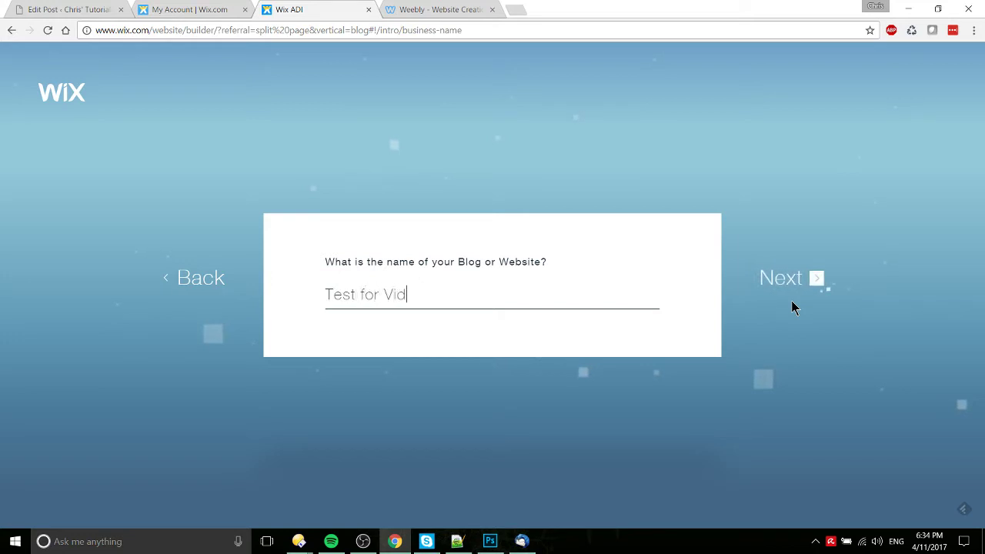
left_click(806, 288)
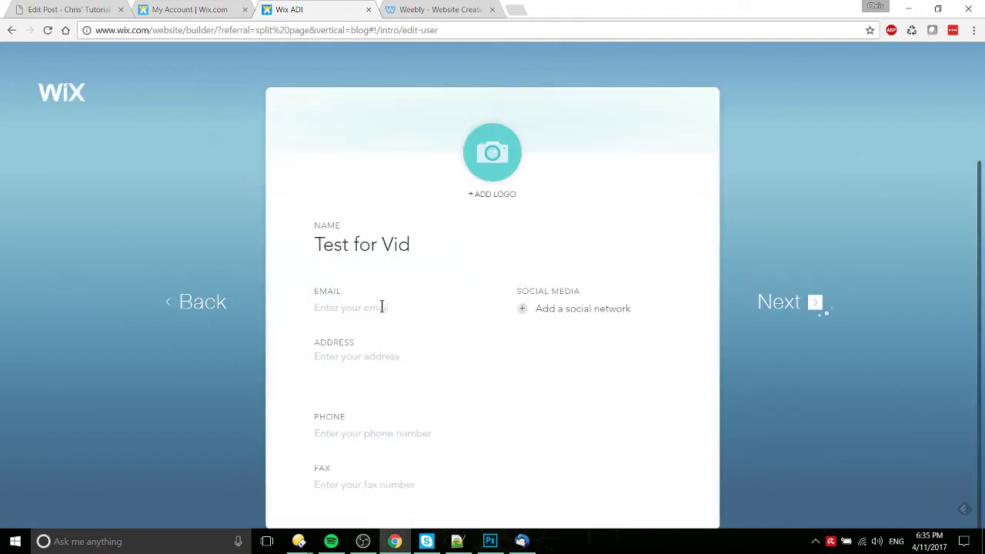
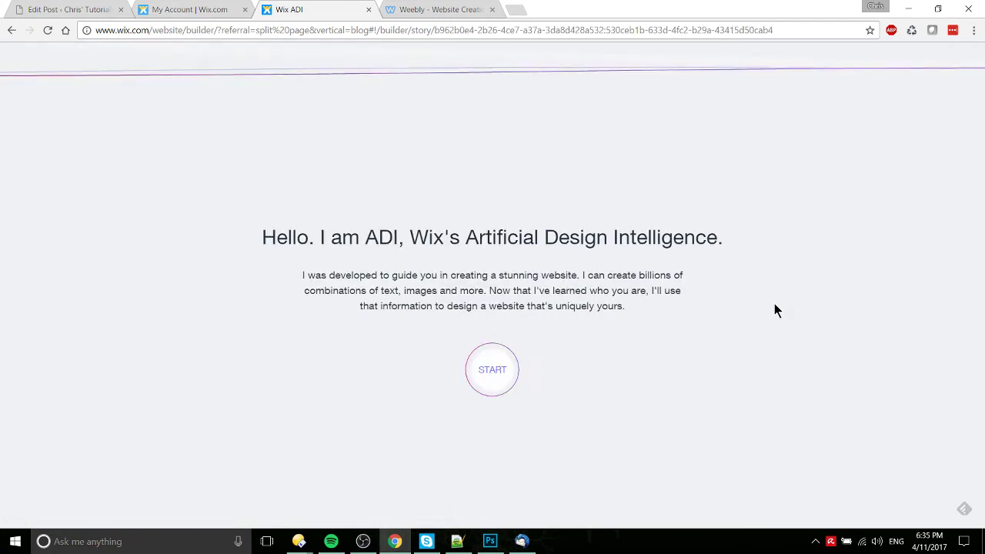
Step: Start ADI's design process, pick a design style, and continue to homepage creation
left_click(510, 359)
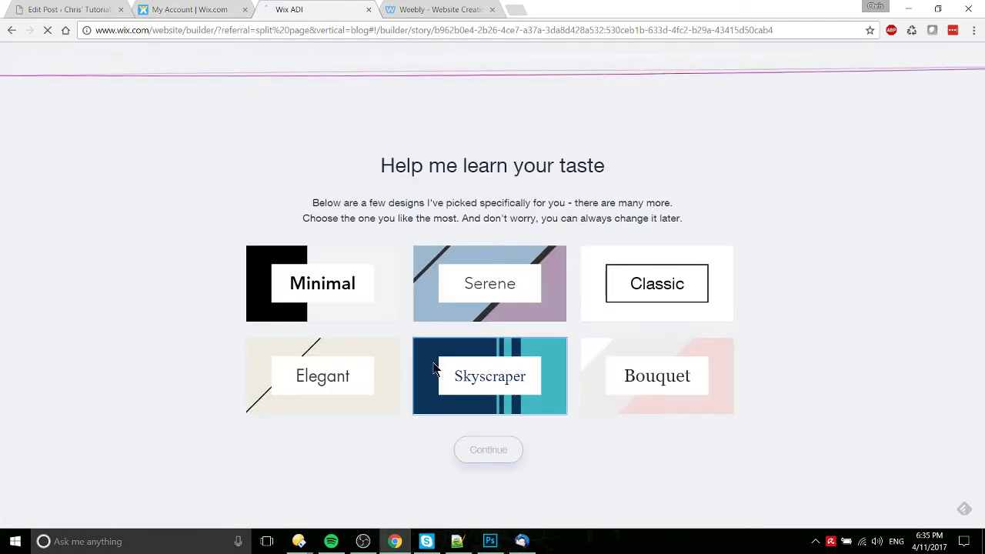
left_click(453, 300)
left_click(501, 459)
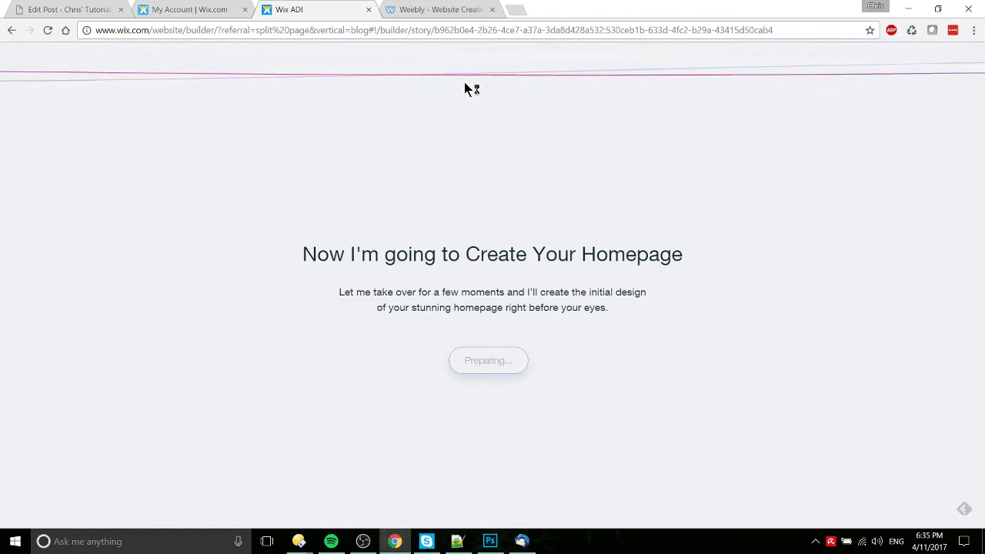
Step: Glance at the Weebly editor and the Wix ADI progress, then return to the WordPress post
left_click(450, 10)
scroll(107, 193, "up", 3)
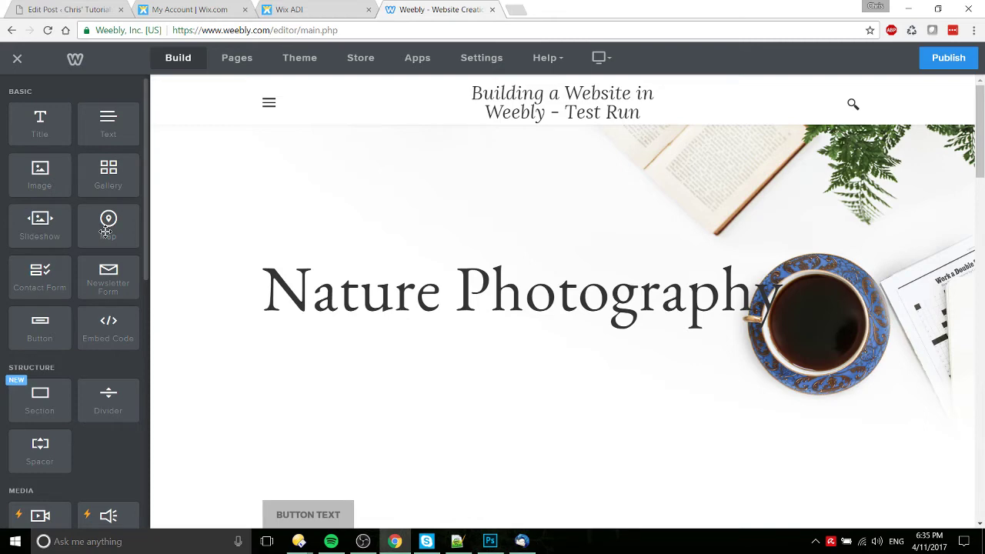
left_click(331, 9)
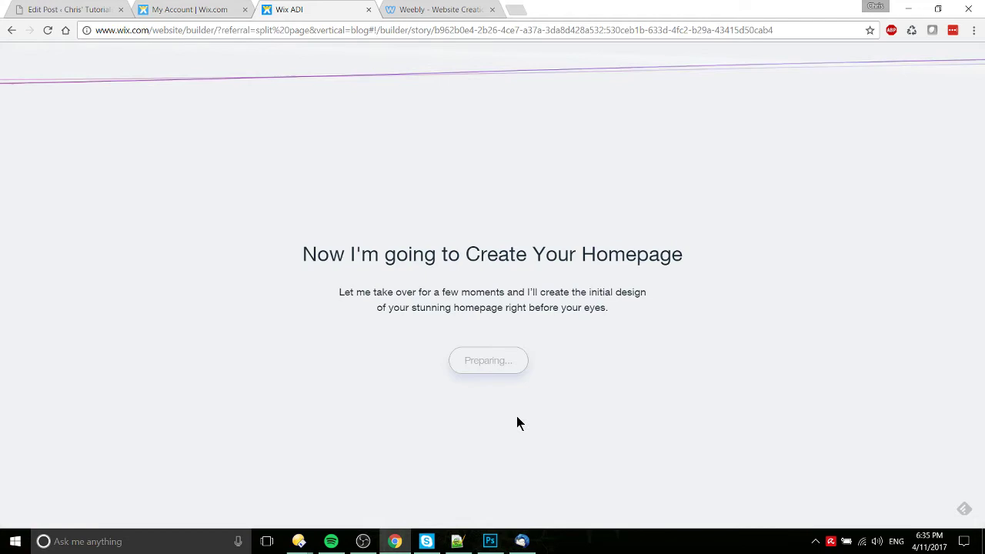
left_click(22, 7)
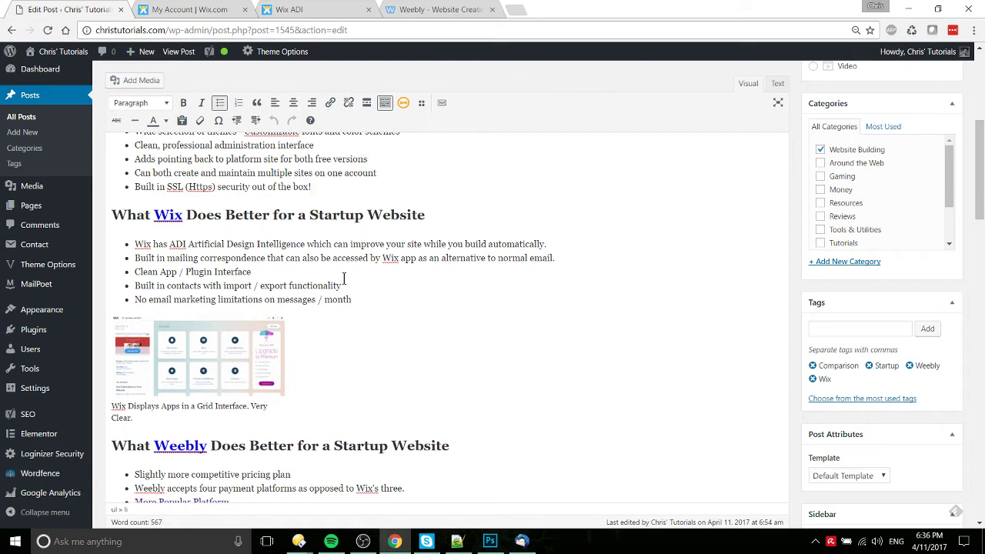
Step: Check ADI's homepage progress, then browse the test1337 site's app grid in the Wix account tab
left_click(320, 9)
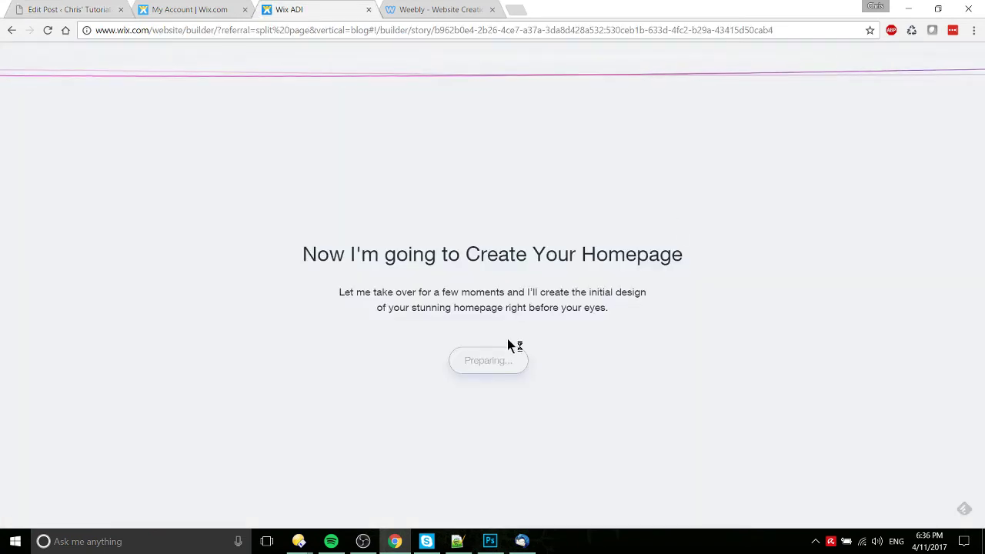
key("ctrl+shift+Tab")
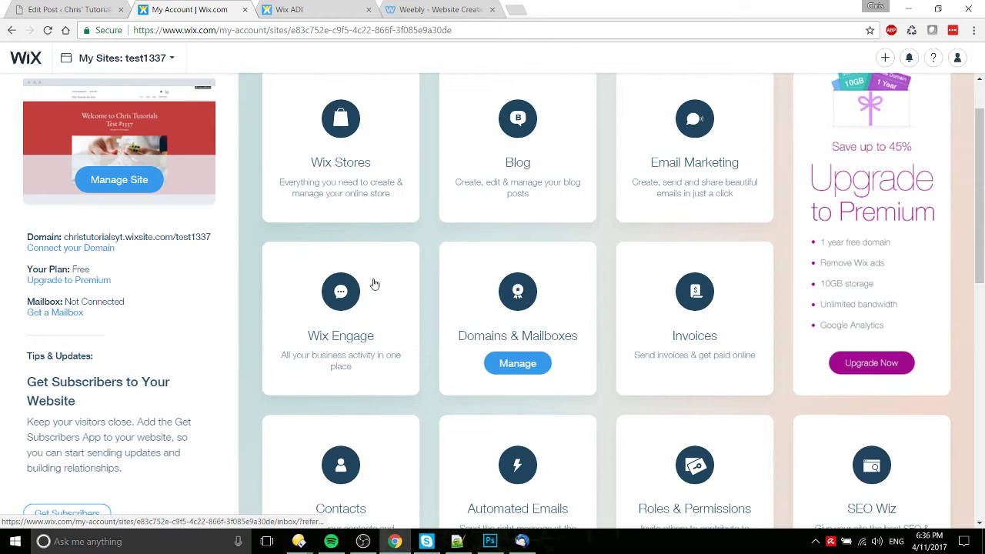
scroll(688, 288, "up", 1)
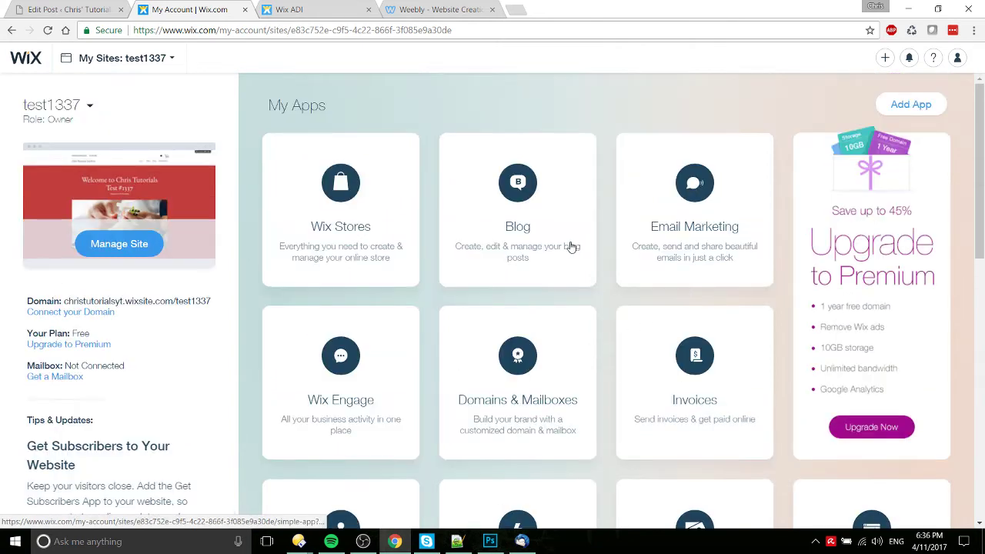
scroll(542, 358, "down", 2)
scroll(542, 358, "down", 1)
Step: Open the test1337 Contacts list and view its Import/Export Contacts options under More Actions
left_click(354, 372)
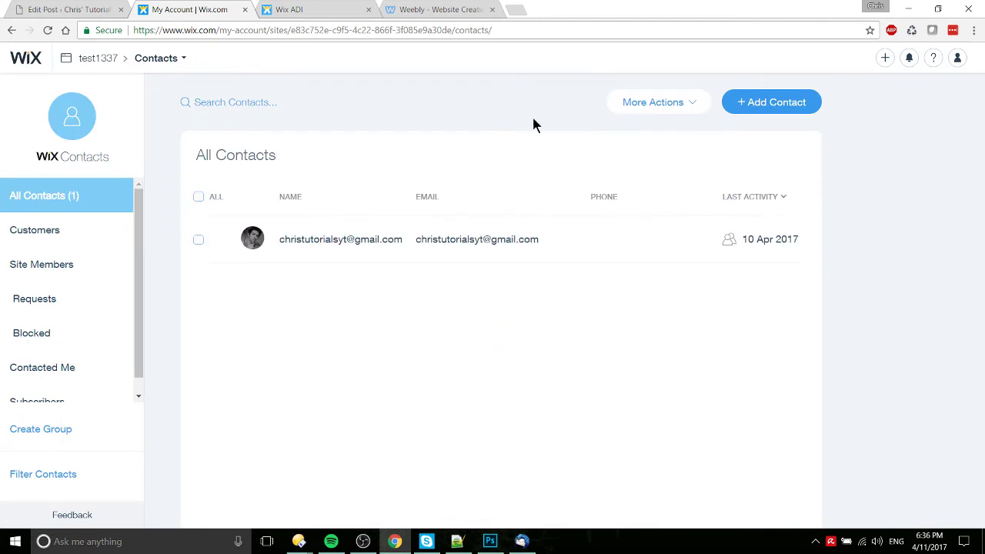
left_click(707, 101)
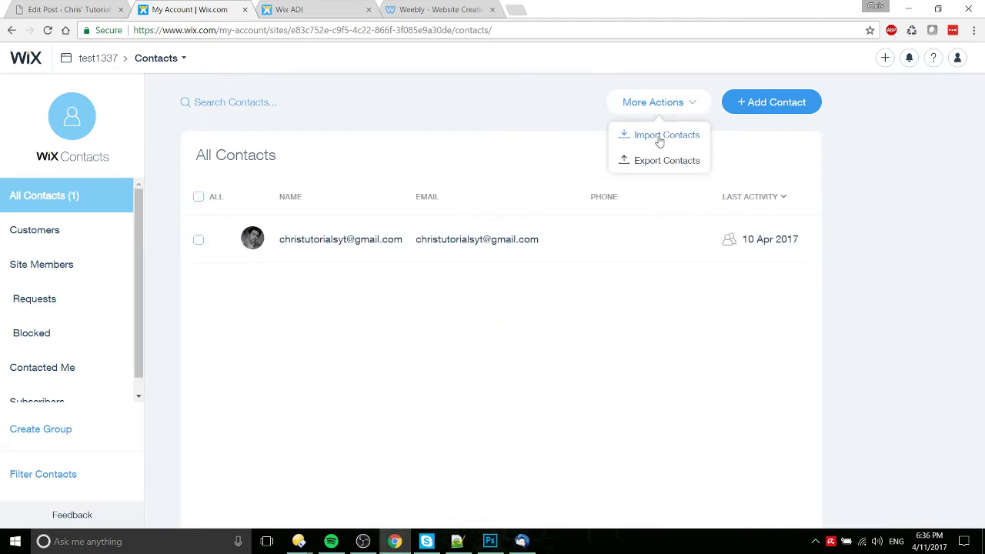
left_click(900, 158)
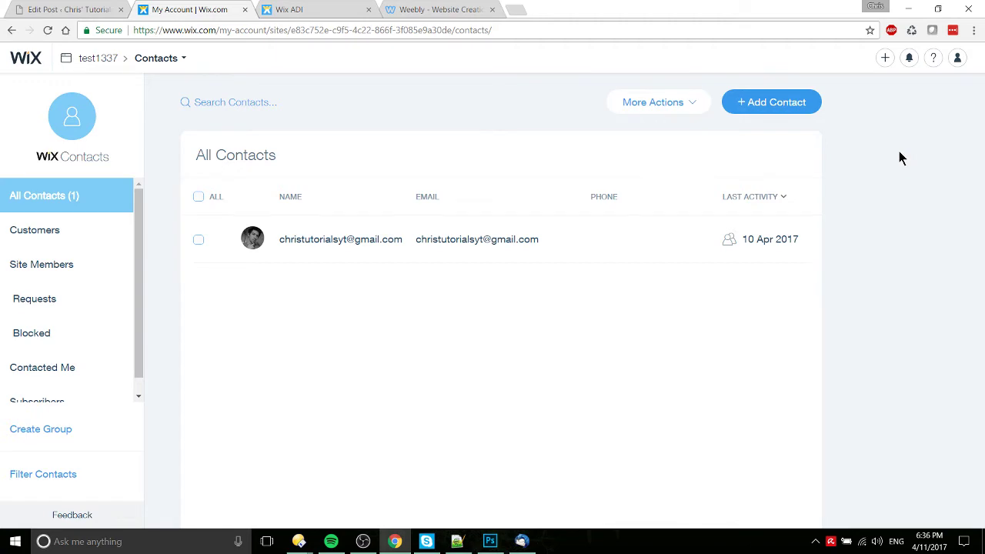
left_click(11, 30)
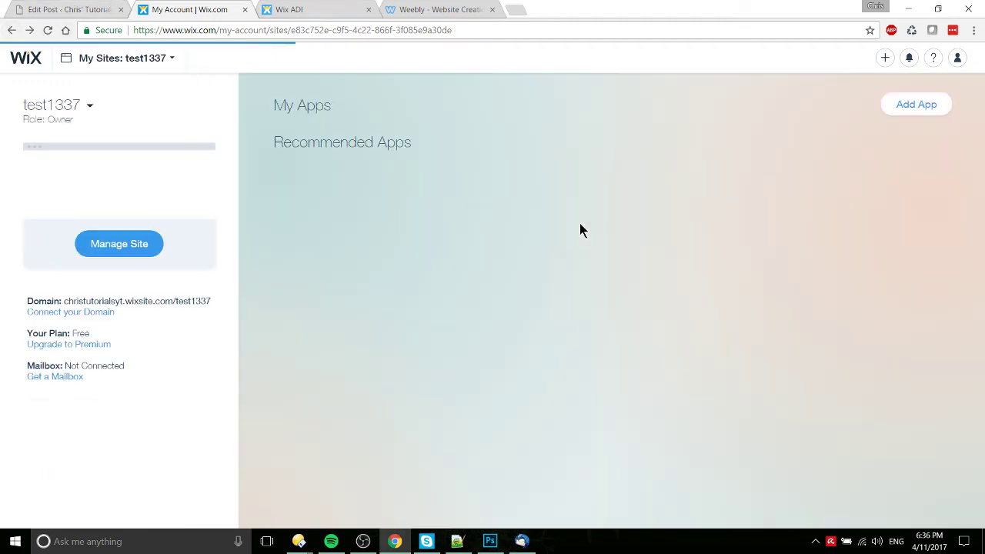
scroll(566, 373, "down", 1)
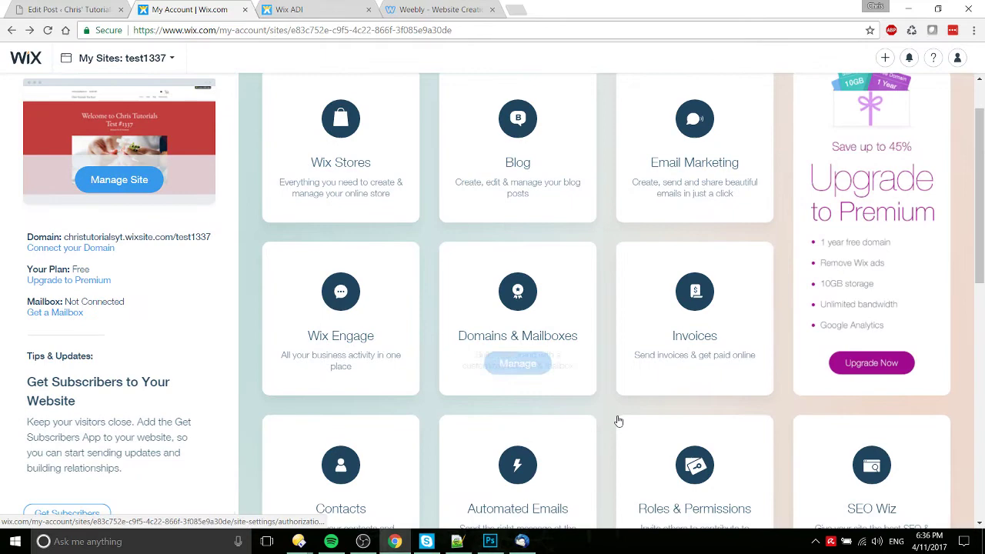
scroll(603, 380, "down", 1)
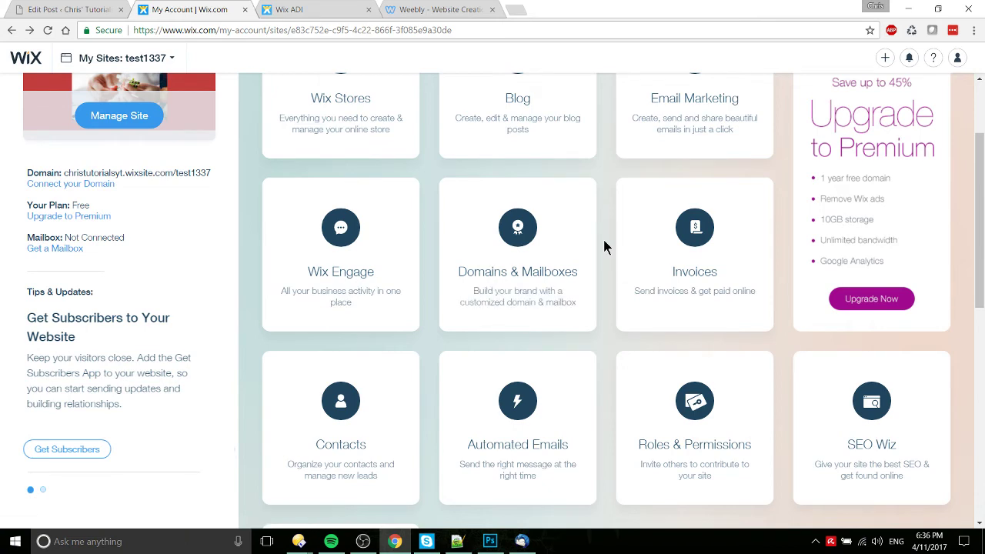
scroll(608, 261, "up", 2)
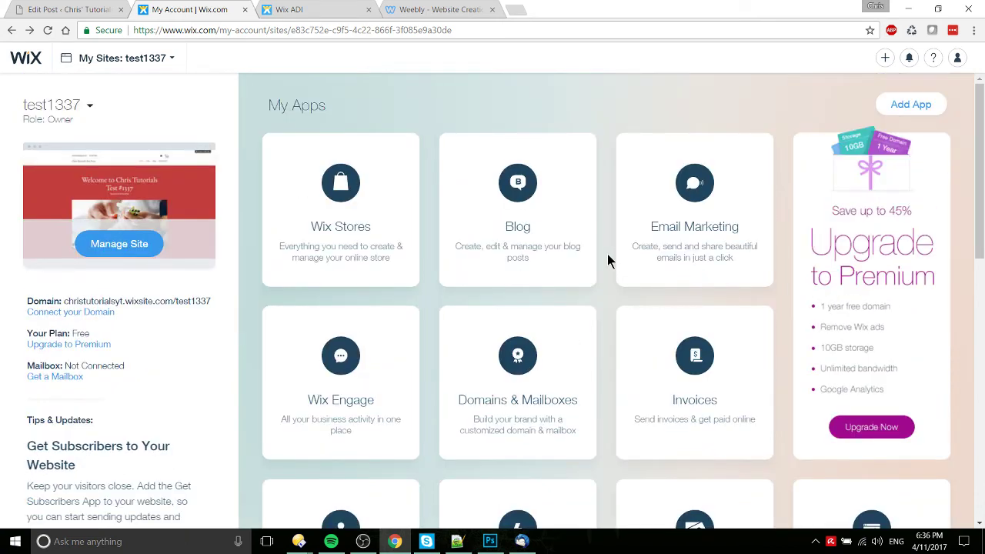
scroll(608, 260, "down", 2)
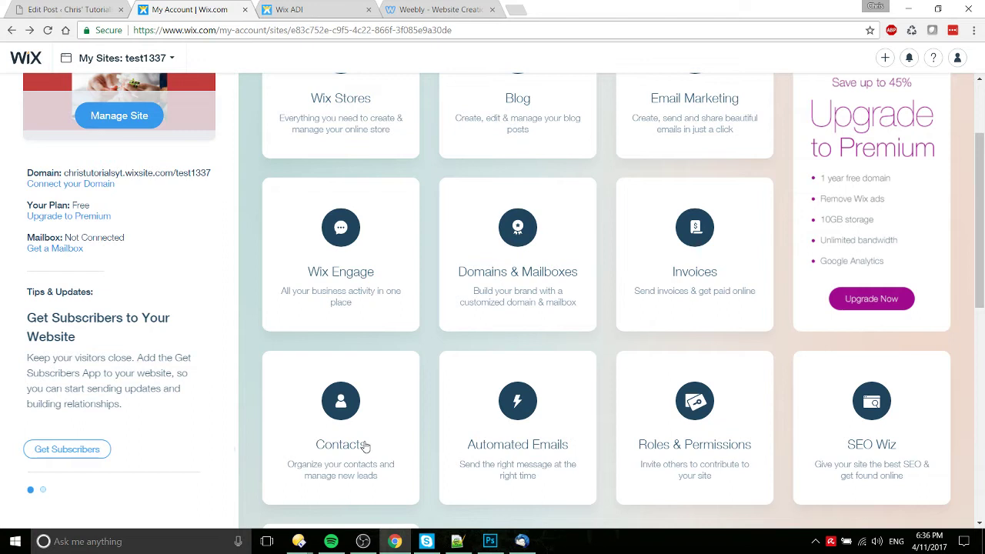
mouse_move(592, 361)
mouse_move(376, 421)
left_click(39, 9)
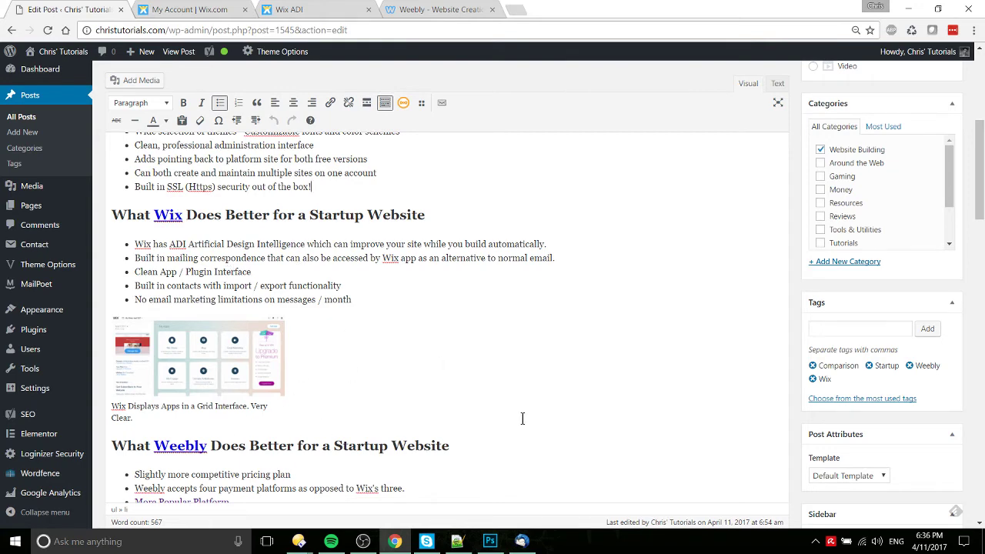
scroll(457, 333, "down", 1)
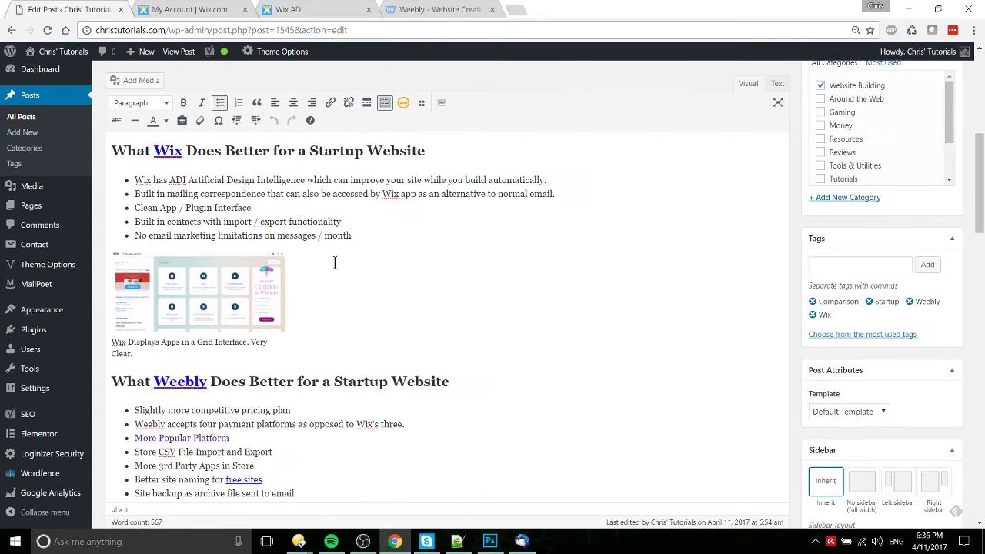
left_click(250, 6)
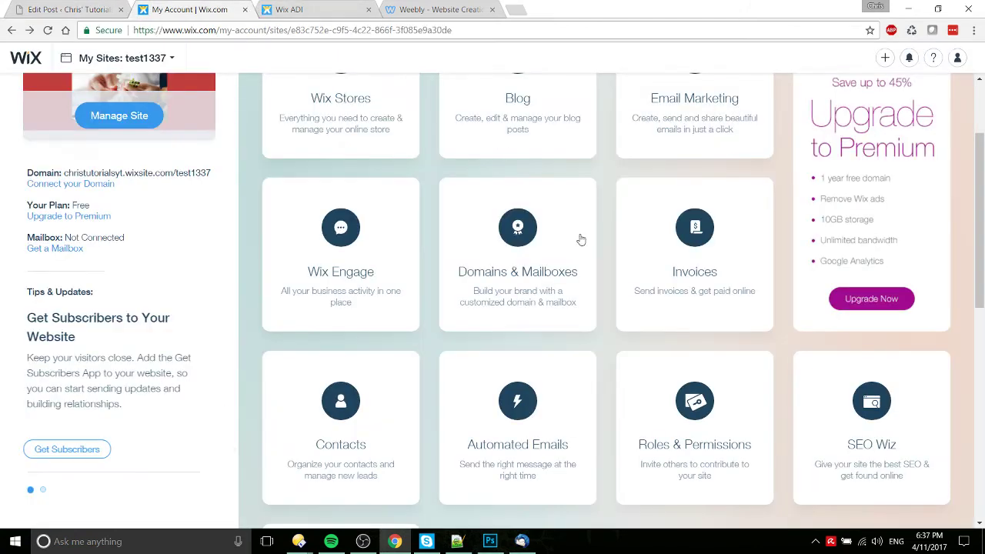
scroll(572, 369, "up", 2)
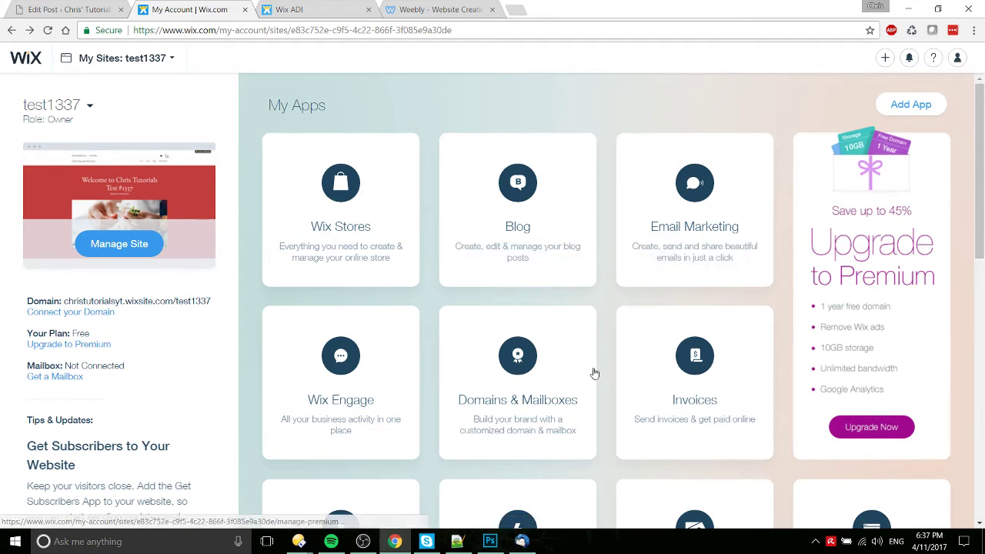
scroll(433, 304, "down", 3)
scroll(820, 246, "up", 3)
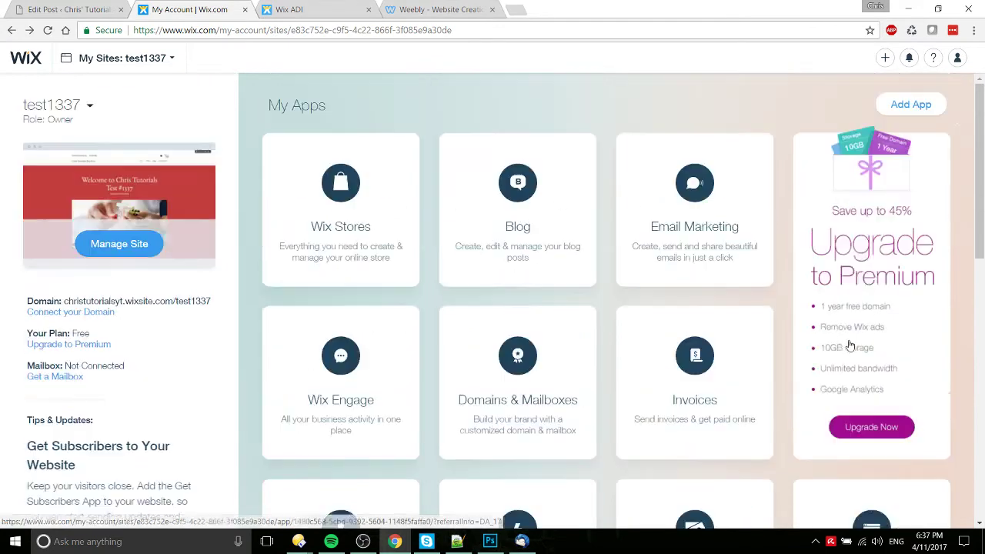
left_click(932, 106)
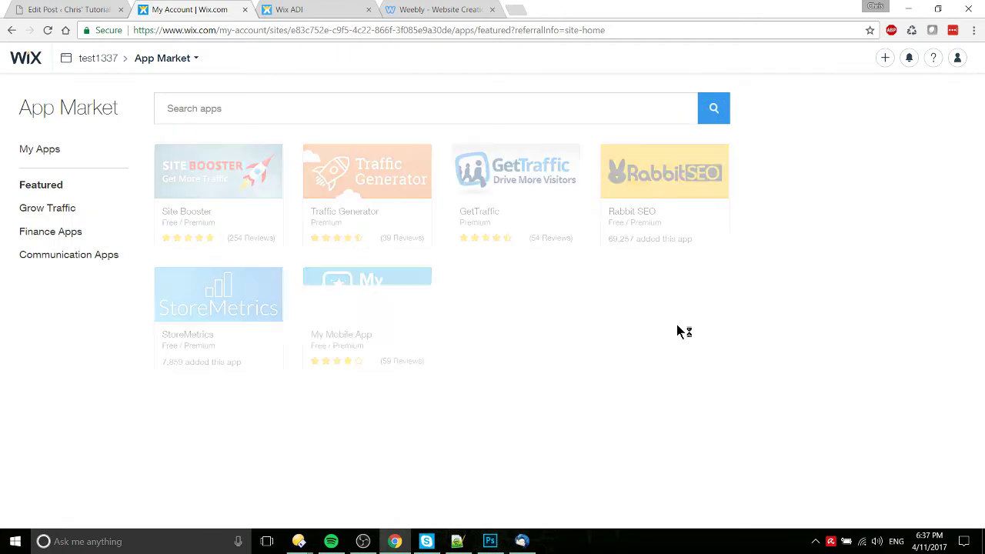
left_click(79, 204)
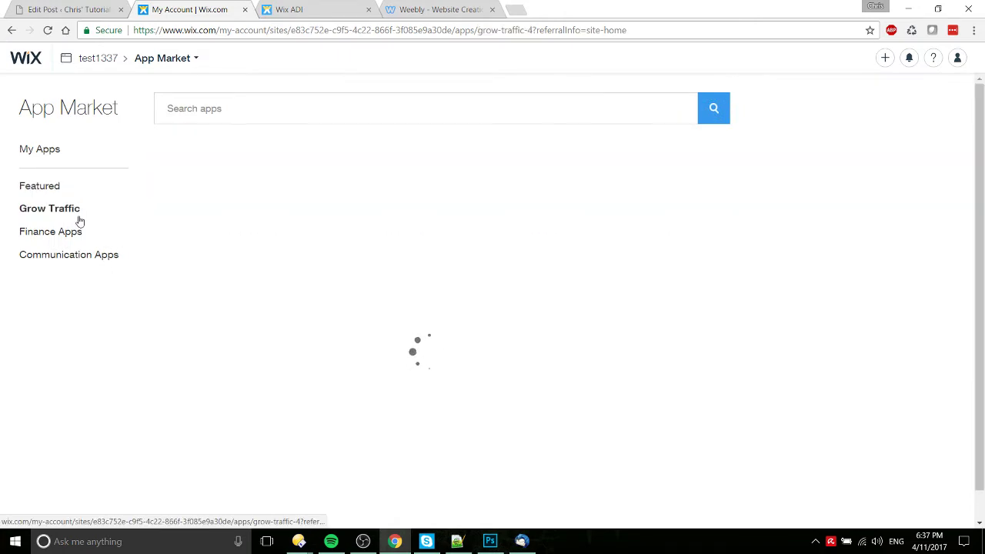
left_click(78, 232)
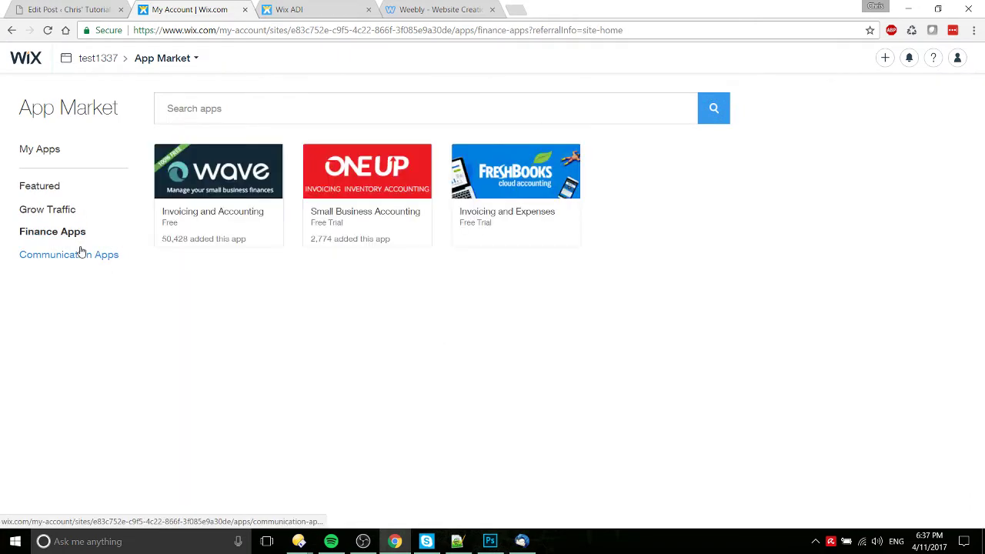
left_click(85, 261)
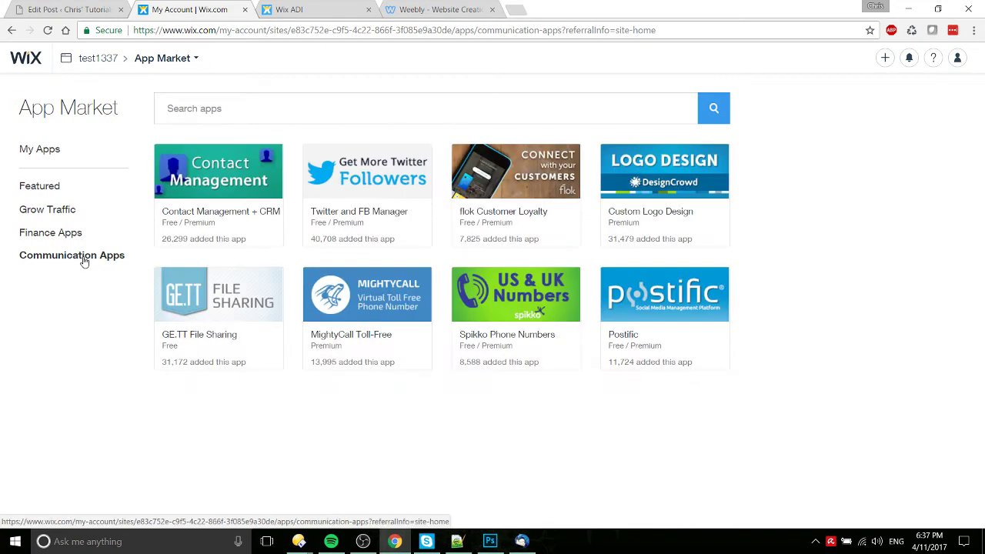
left_click(10, 30)
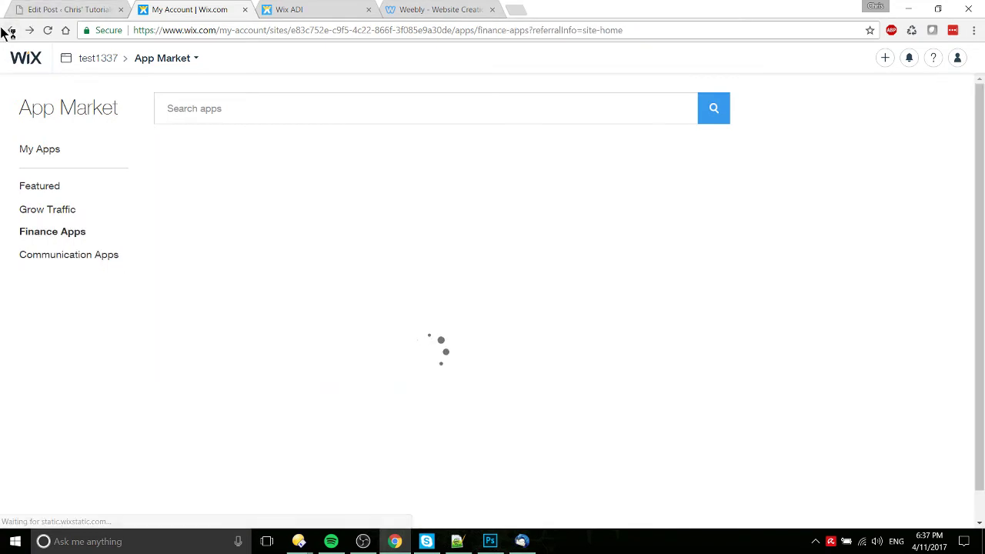
left_click(9, 31)
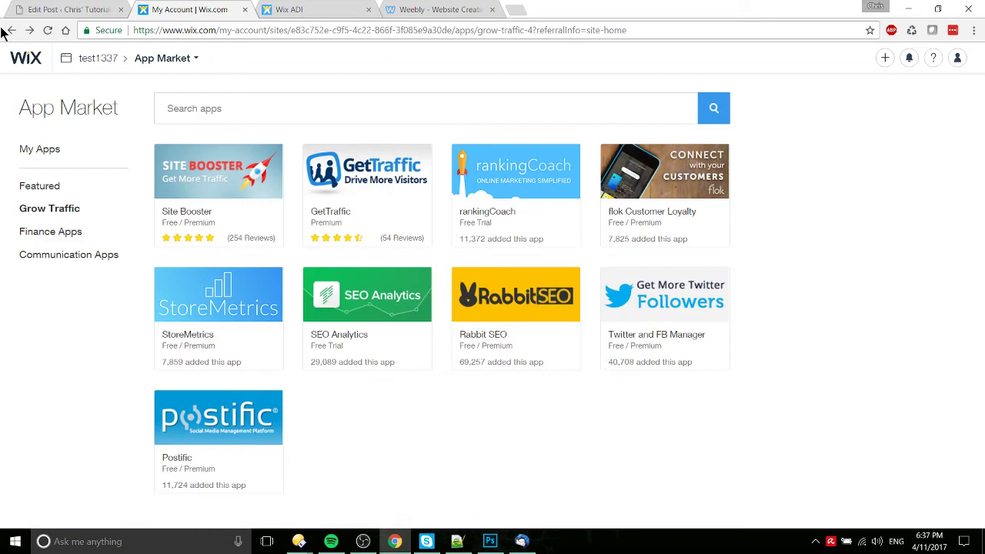
left_click(8, 31)
left_click(12, 33)
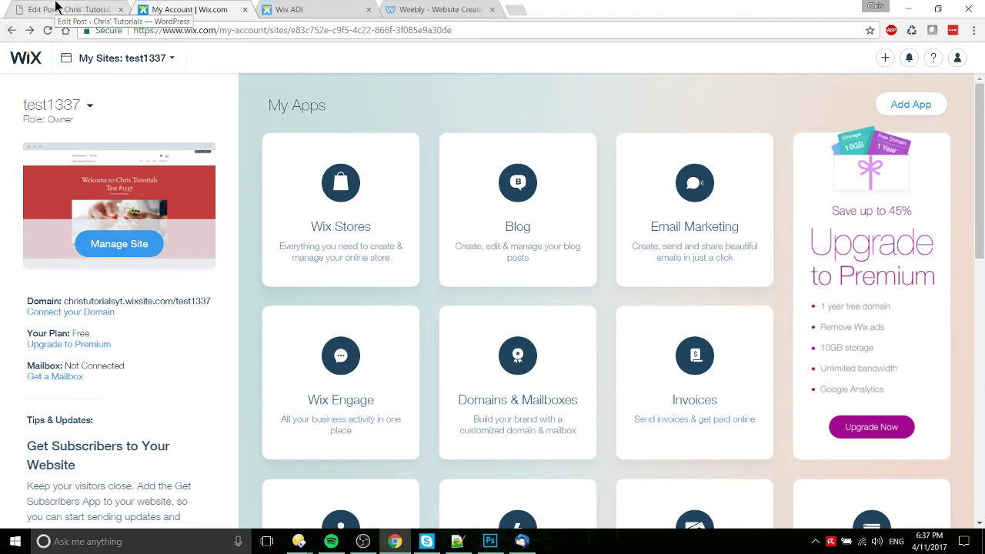
Step: Highlight the post's bullet on built-in contacts import/export, then go to the Wix ADI tab
left_click(55, 7)
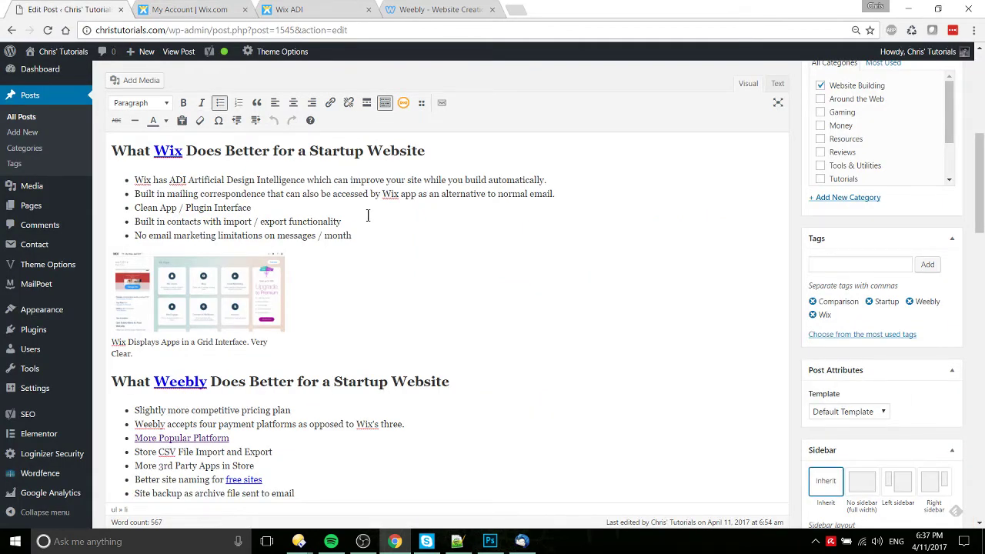
left_click_drag(343, 221, 130, 222)
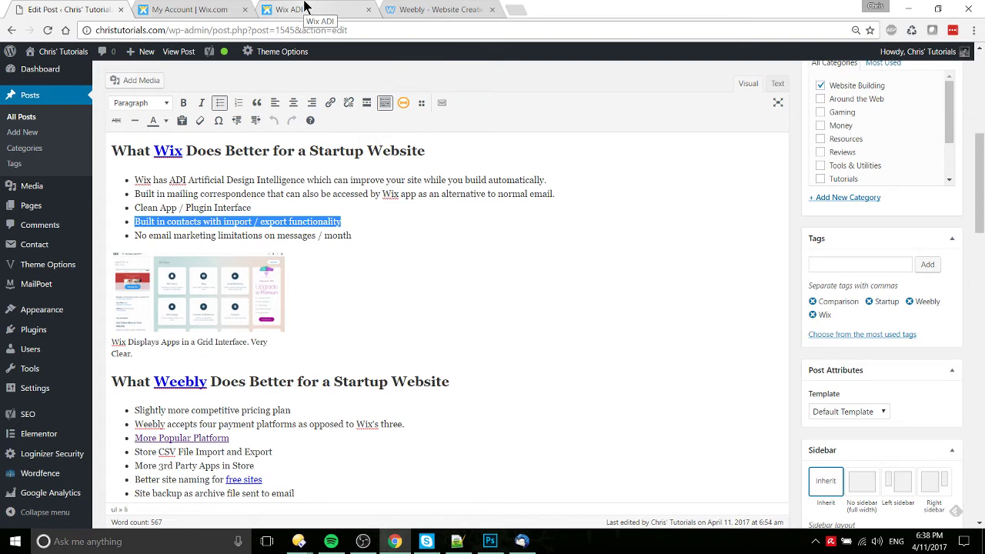
left_click(308, 9)
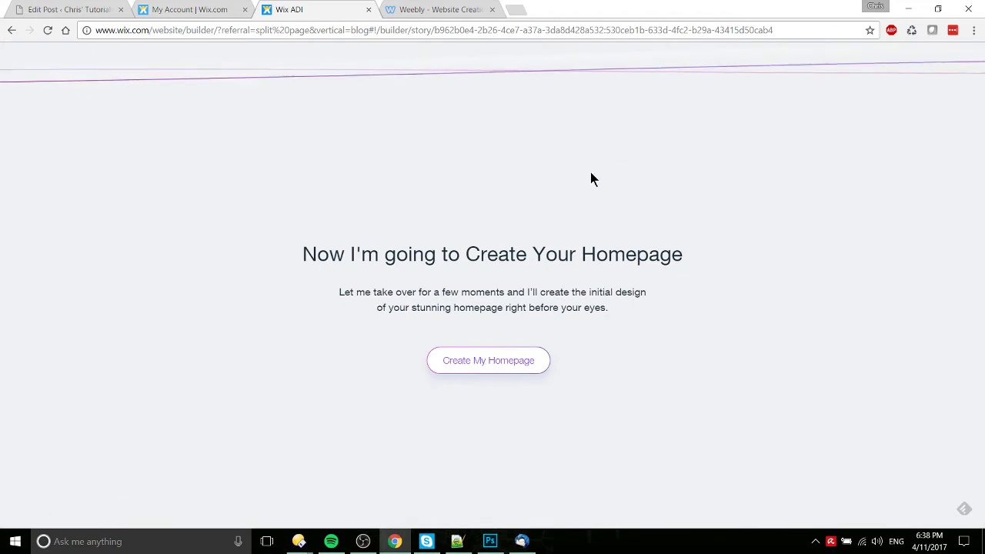
Step: Have Wix ADI build the Test for Vid homepage, scroll through it, and skip the preview guide
left_click(491, 363)
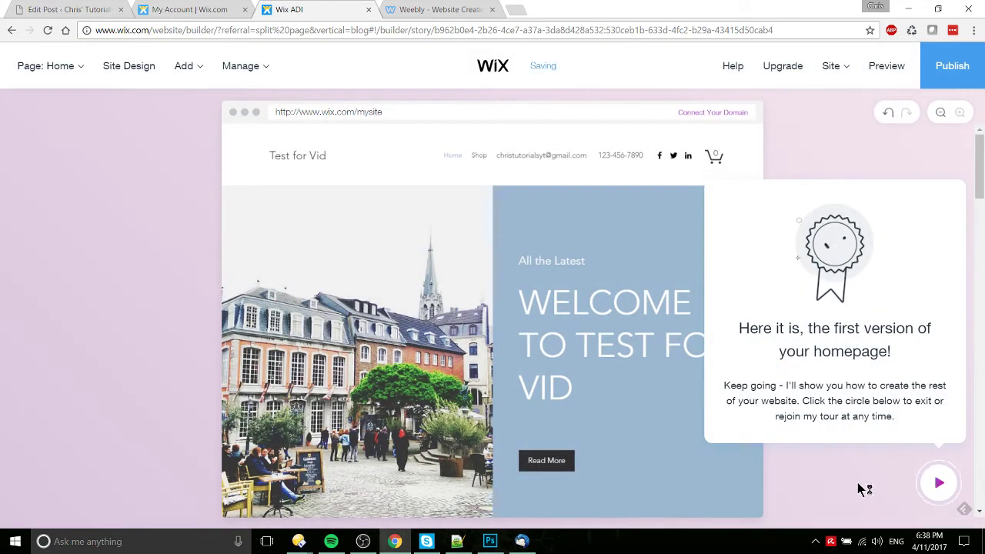
scroll(720, 278, "down", 10)
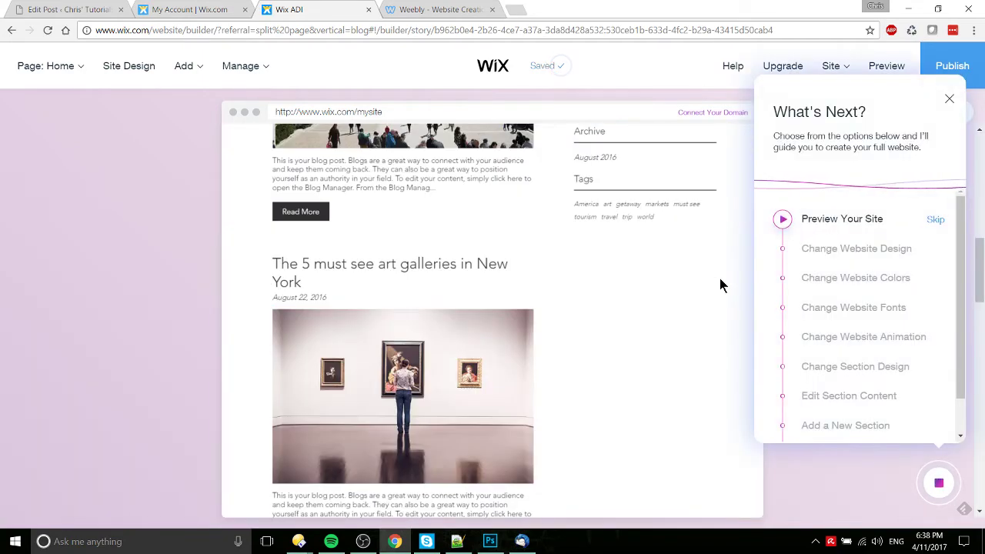
scroll(720, 278, "up", 4)
scroll(447, 419, "down", 6)
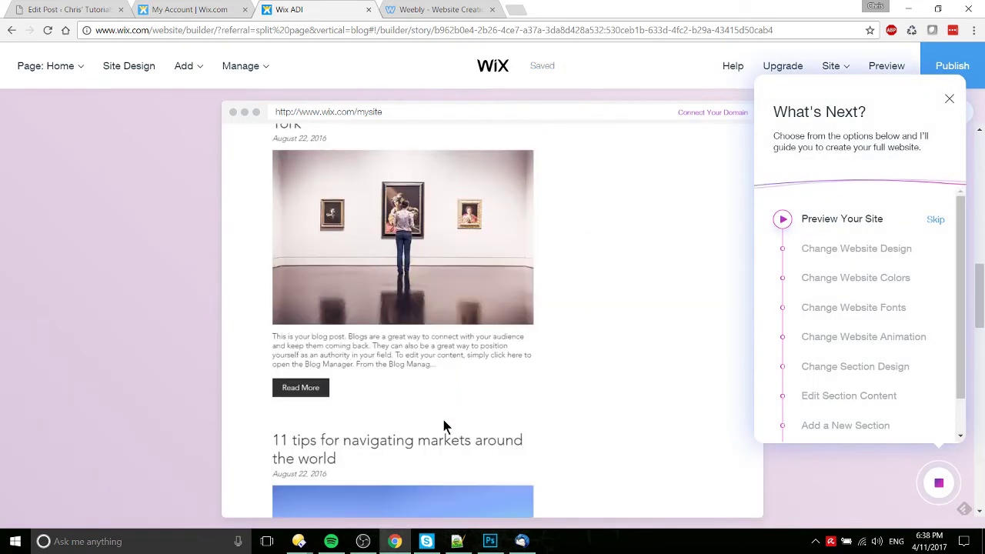
scroll(443, 419, "down", 4)
scroll(445, 424, "down", 4)
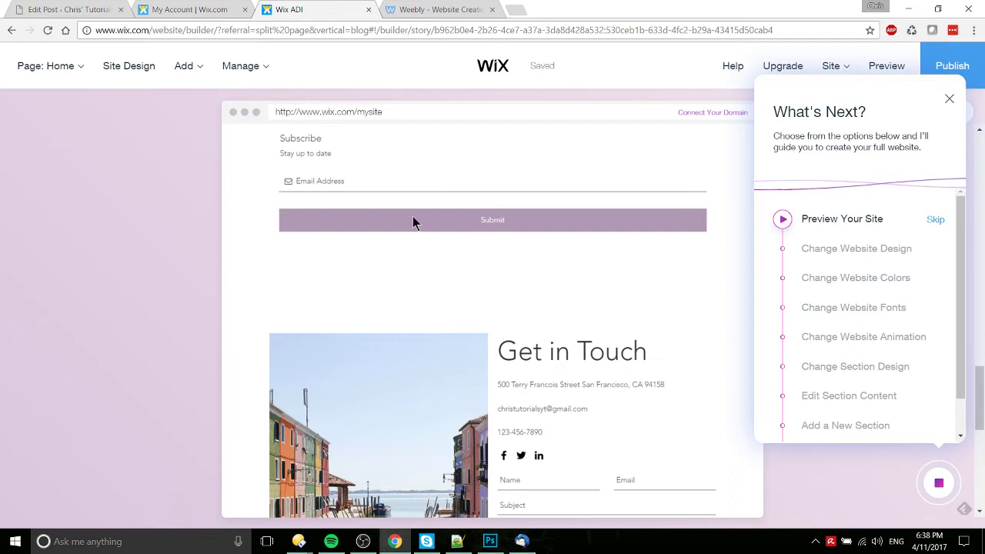
scroll(523, 194, "down", 6)
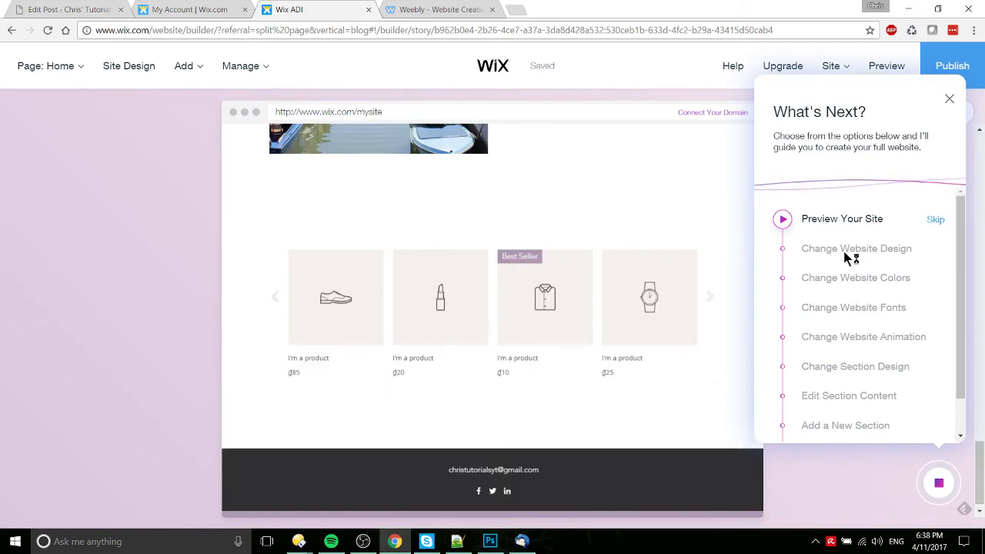
scroll(866, 285, "down", 1)
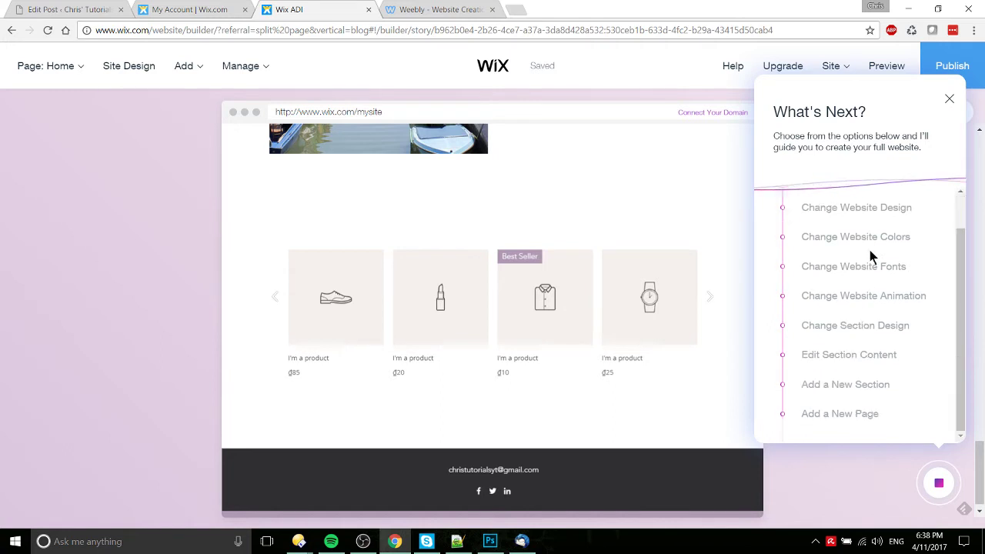
scroll(936, 225, "up", 1)
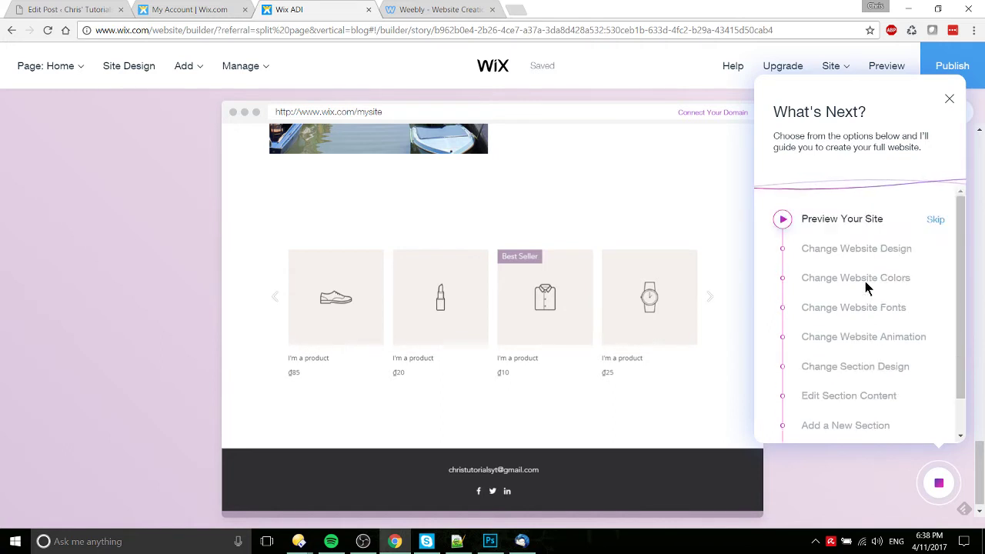
left_click(936, 222)
Step: Use Do It For Me so Wix ADI restyles the Test for Vid homepage, then keep the new design
left_click(796, 251)
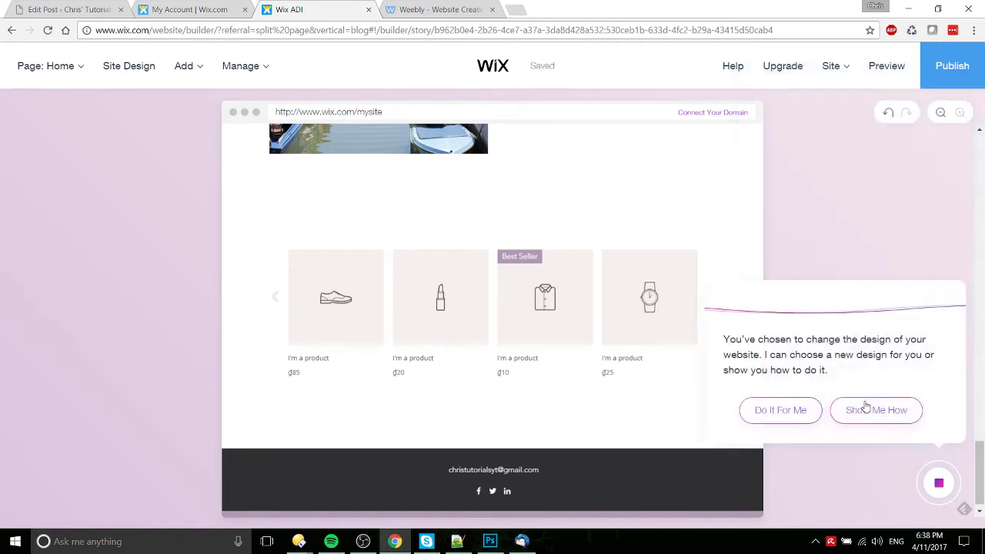
left_click(814, 412)
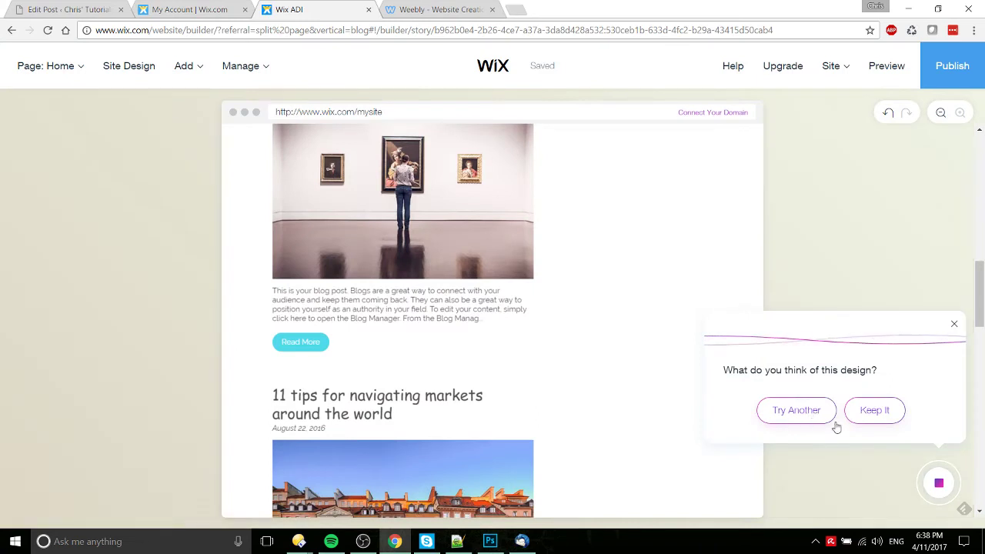
left_click(880, 421)
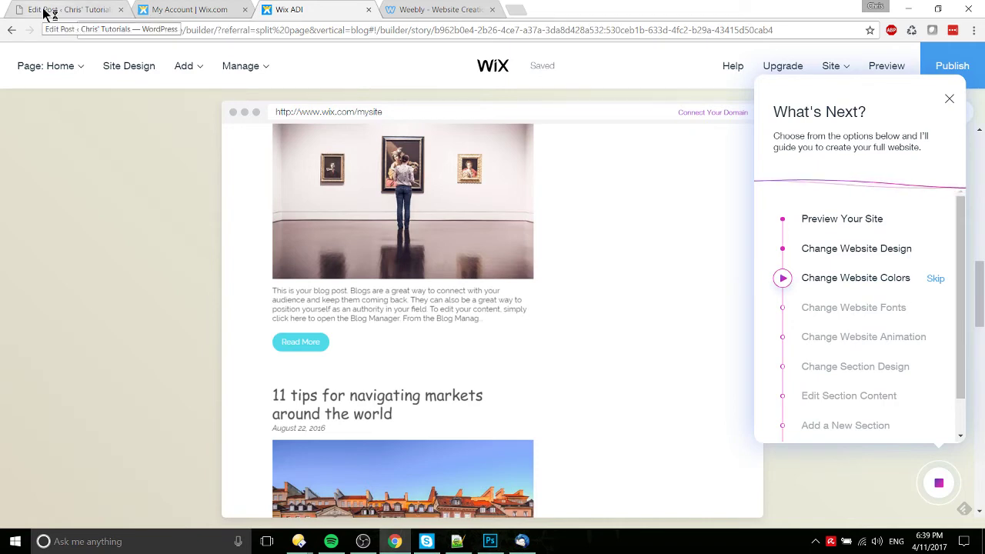
Step: Compare the post's email-marketing limitations bullet with the Wix My Apps dashboard for test1337
left_click(153, 9)
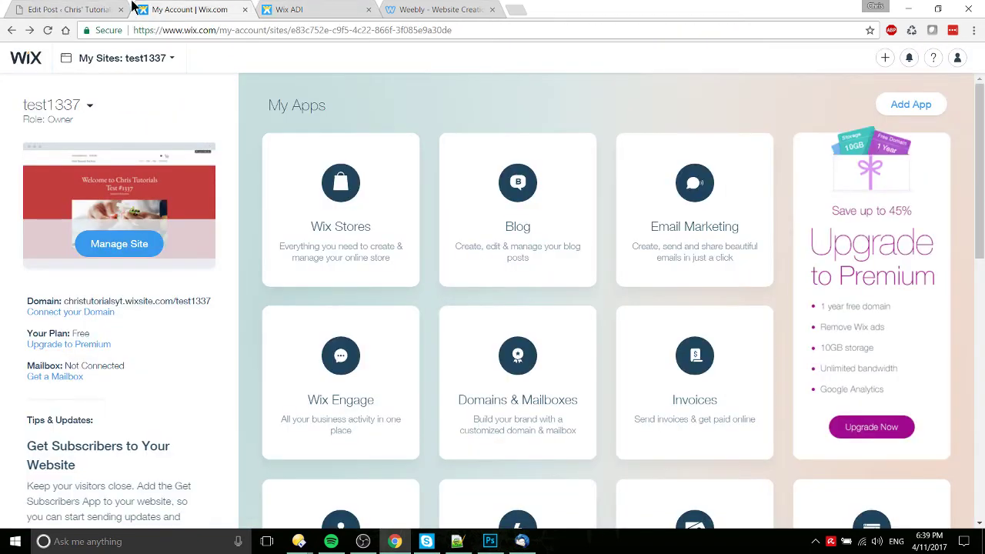
left_click(86, 8)
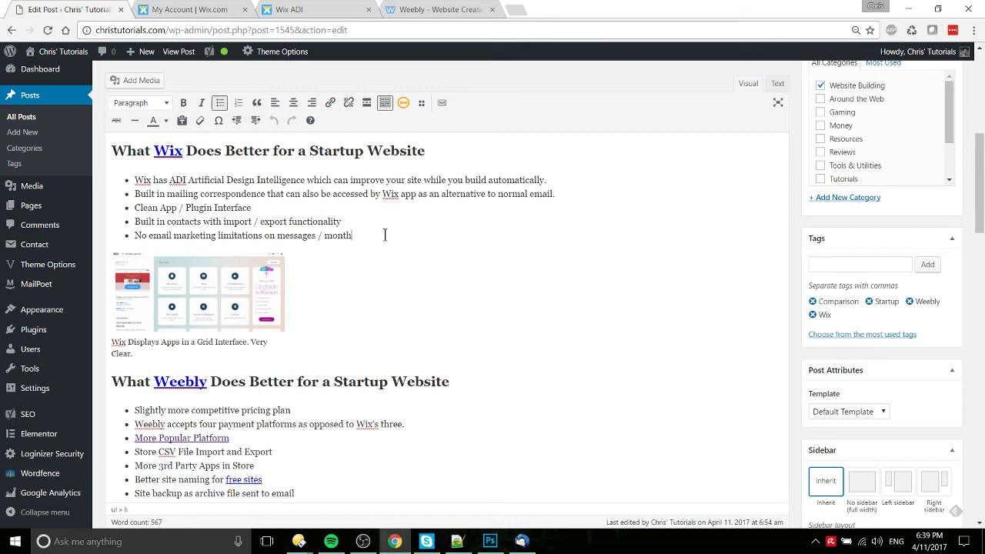
left_click_drag(385, 235, 135, 234)
left_click(138, 235)
left_click(185, 8)
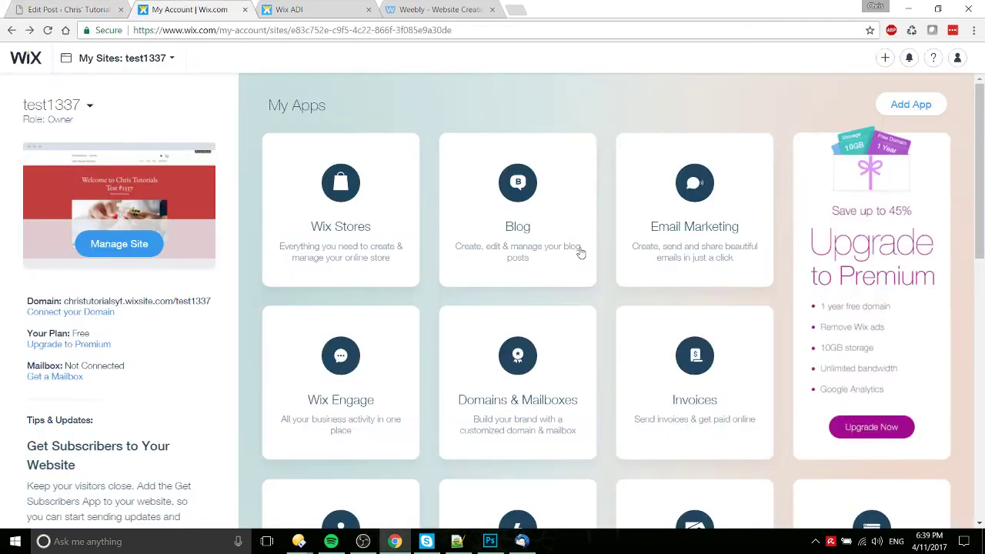
mouse_move(659, 202)
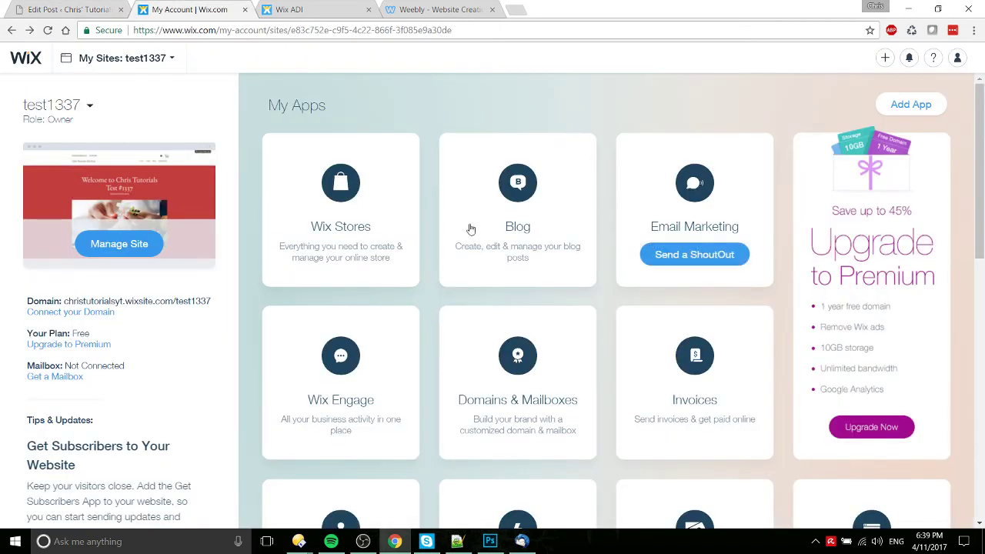
Step: Exit the Weebly editor to Promote Insights and note the free trial's 2 remaining emails
left_click(456, 9)
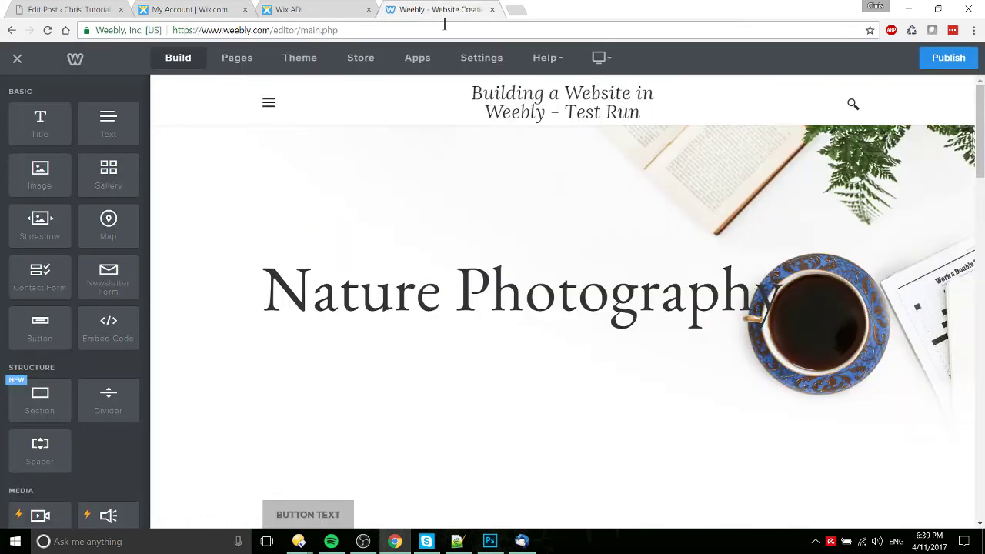
left_click(18, 62)
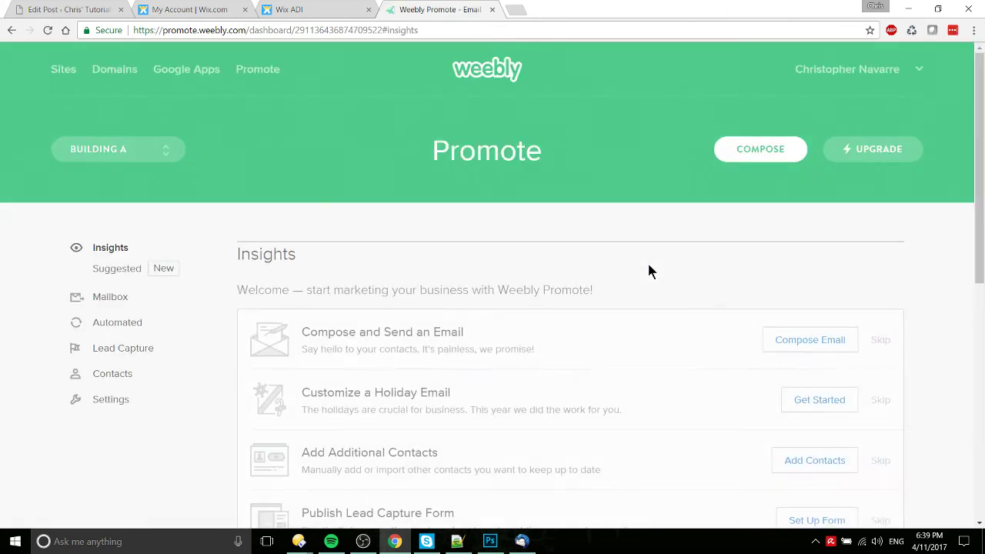
scroll(649, 271, "down", 4)
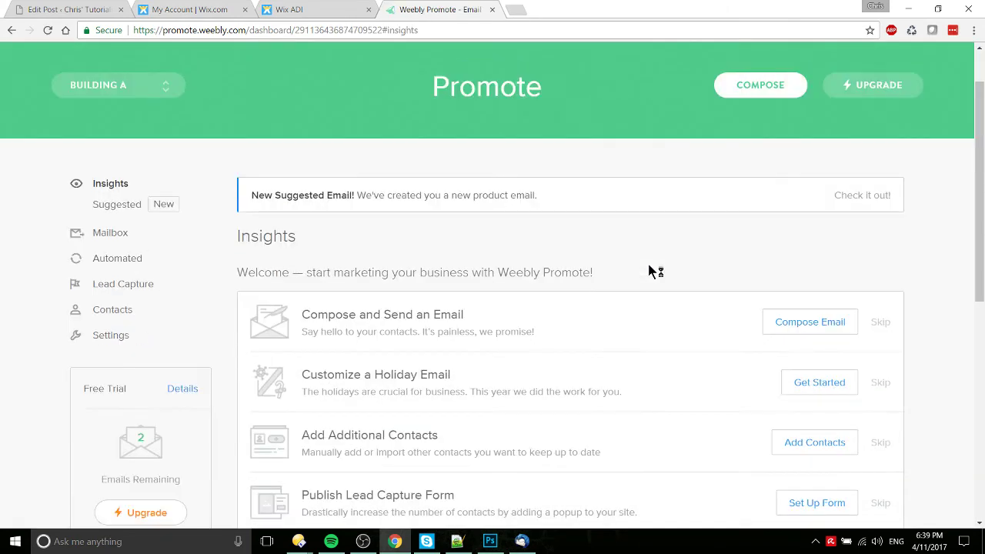
left_click_drag(133, 204, 146, 213)
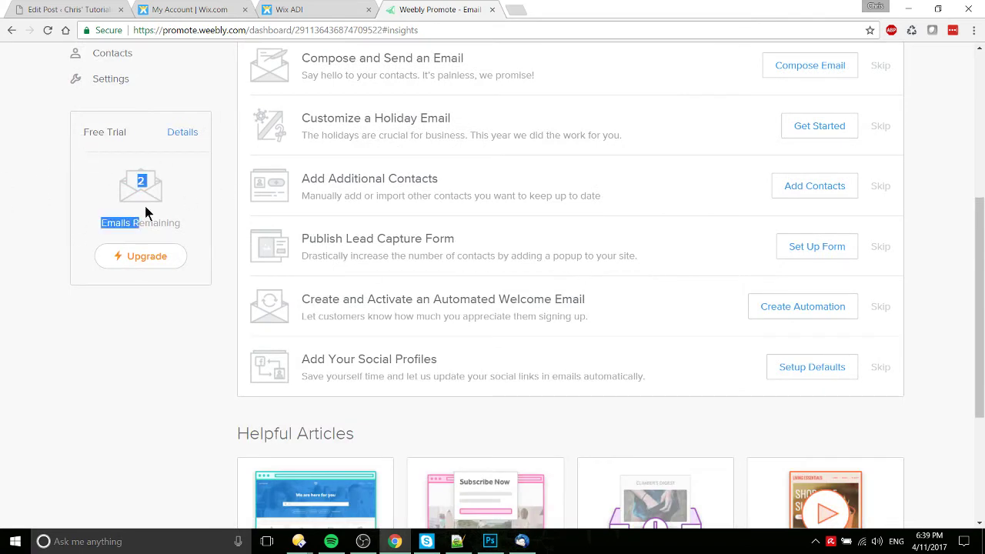
left_click(44, 9)
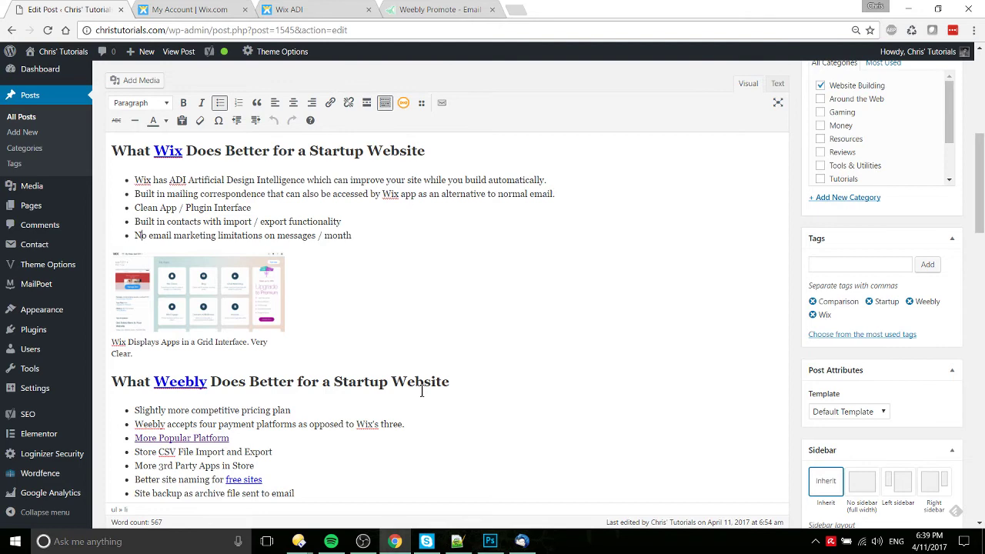
Step: Review the payment platforms bullet and where the More Popular Platform link points
scroll(422, 392, "down", 1)
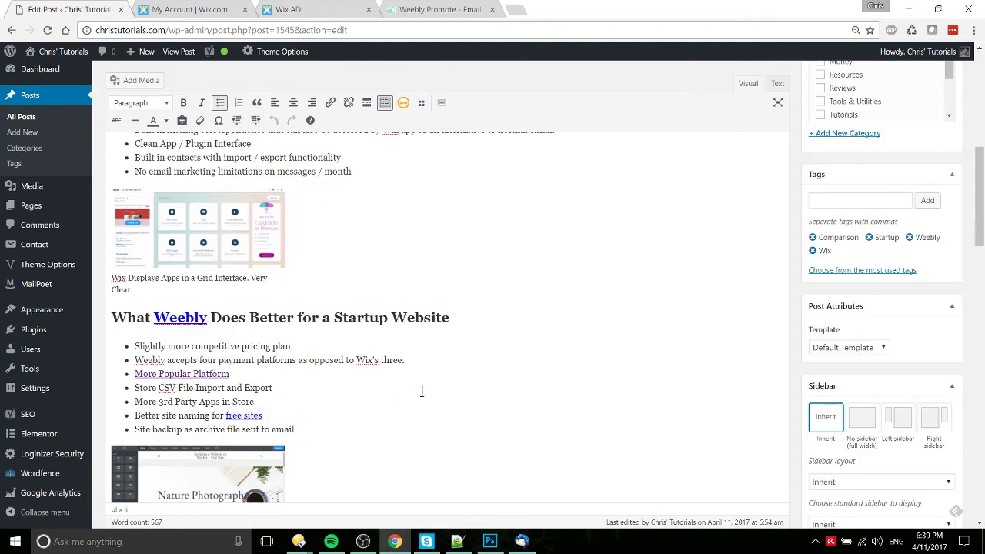
scroll(421, 391, "down", 1)
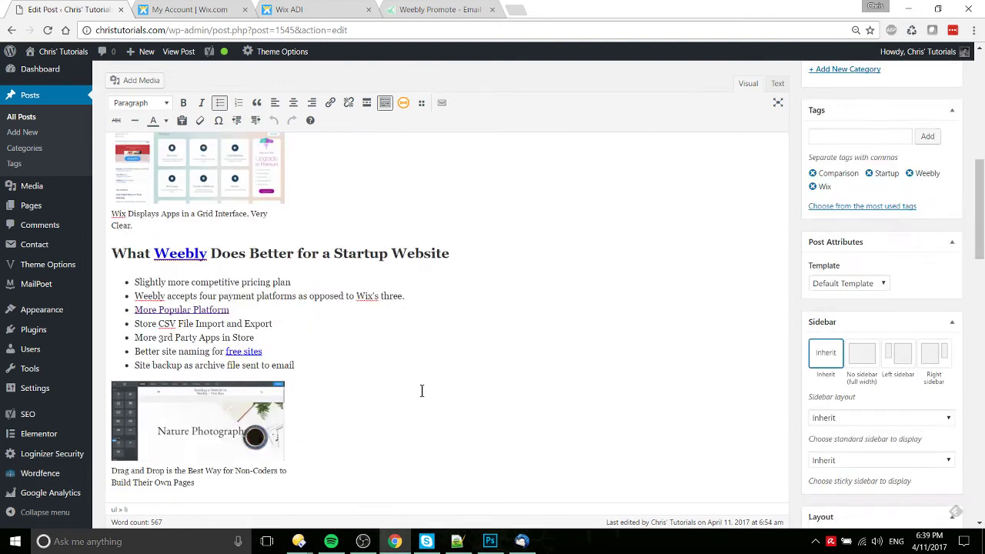
scroll(422, 391, "down", 1)
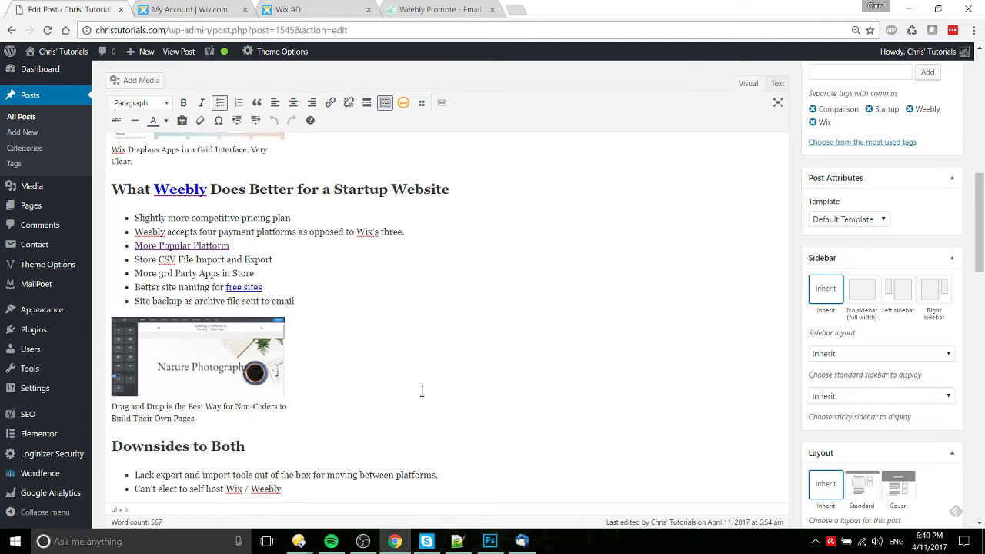
scroll(421, 391, "up", 2)
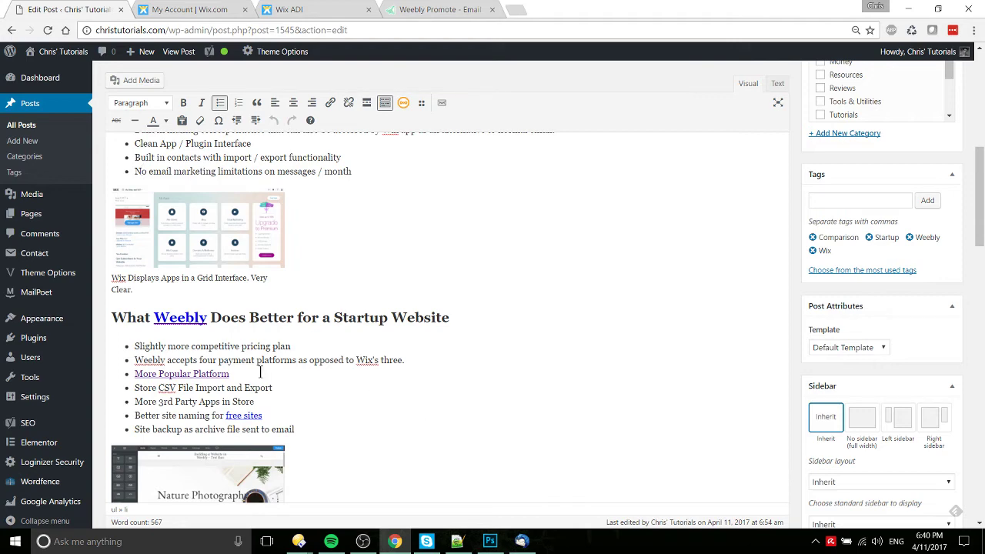
scroll(324, 370, "down", 1)
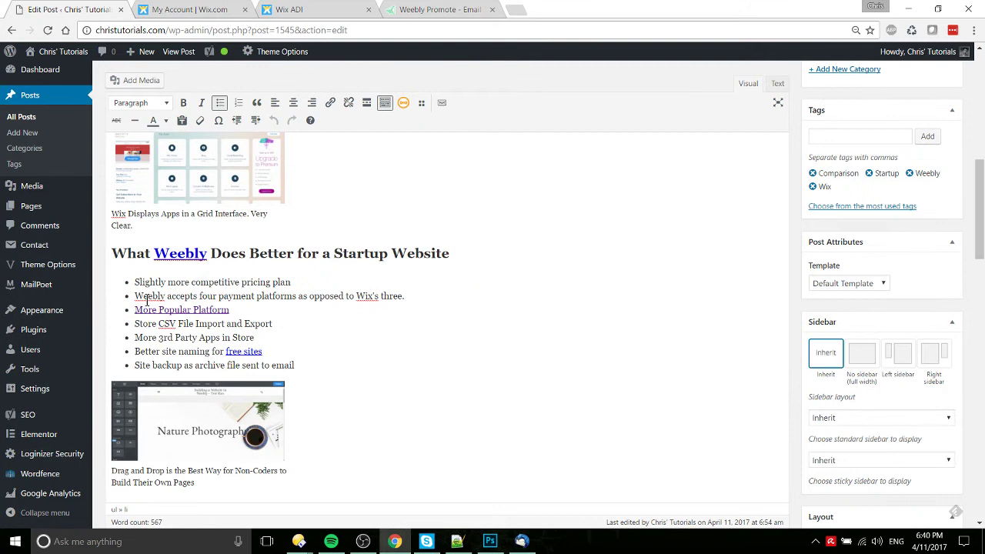
left_click_drag(146, 297, 424, 297)
left_click(431, 324)
left_click(234, 310)
left_click_drag(231, 310, 126, 312)
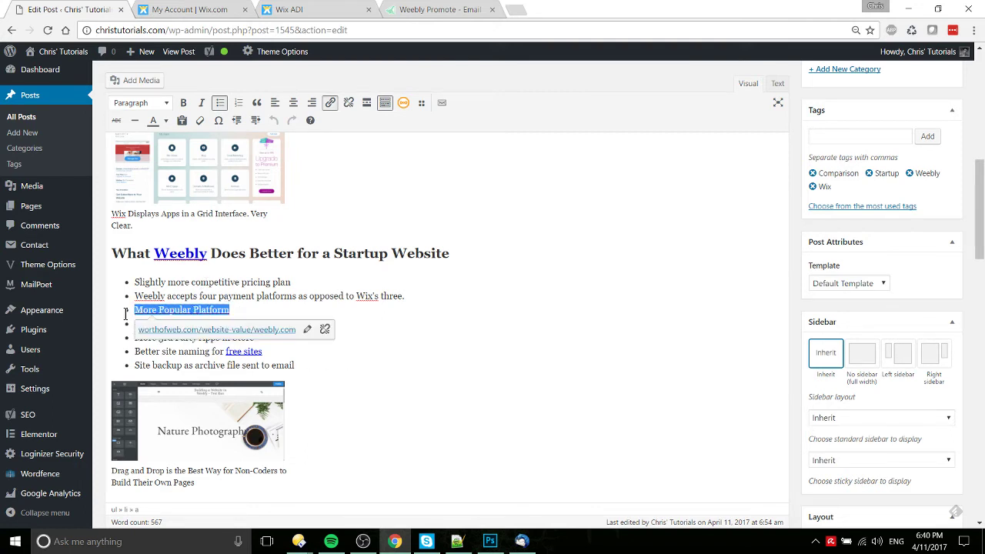
left_click(423, 339)
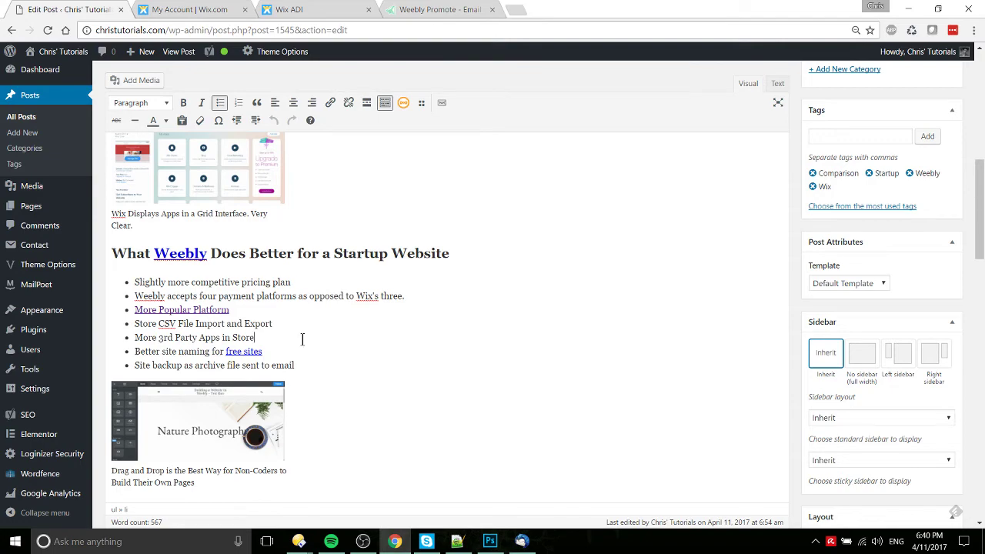
Step: Check the Store CSV File Import and Export bullet against Weebly Promote
scroll(303, 340, "up", 3)
scroll(303, 339, "down", 2)
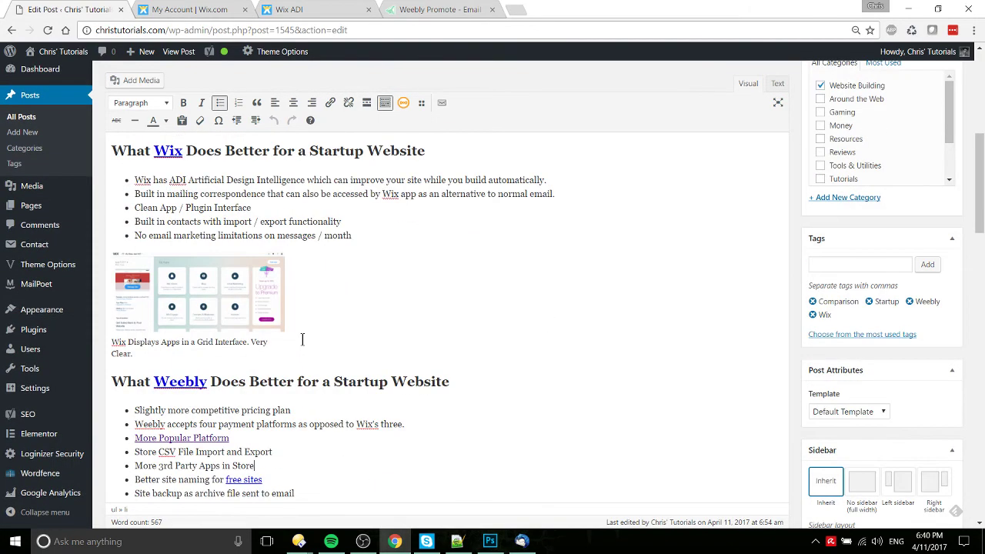
scroll(303, 340, "down", 2)
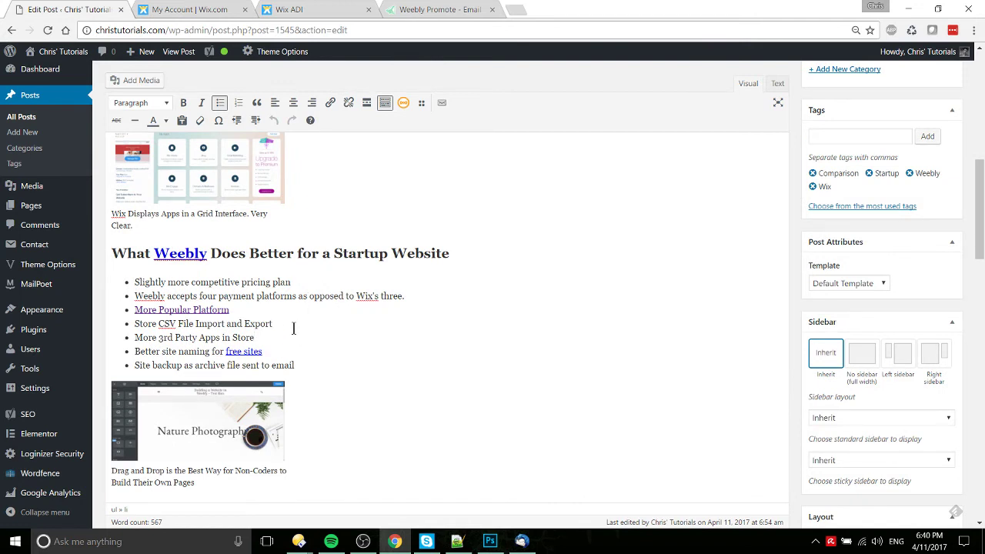
left_click_drag(293, 329, 81, 324)
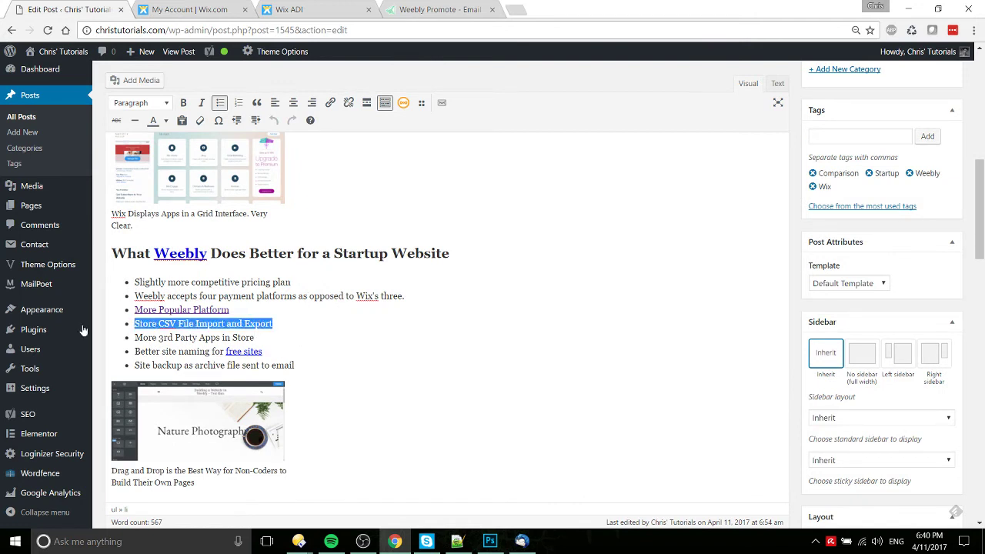
left_click(322, 329)
left_click(442, 9)
Step: Open the Weebly site's store Products list and review its CSV, Etsy and Shopify import options
scroll(304, 126, "up", 4)
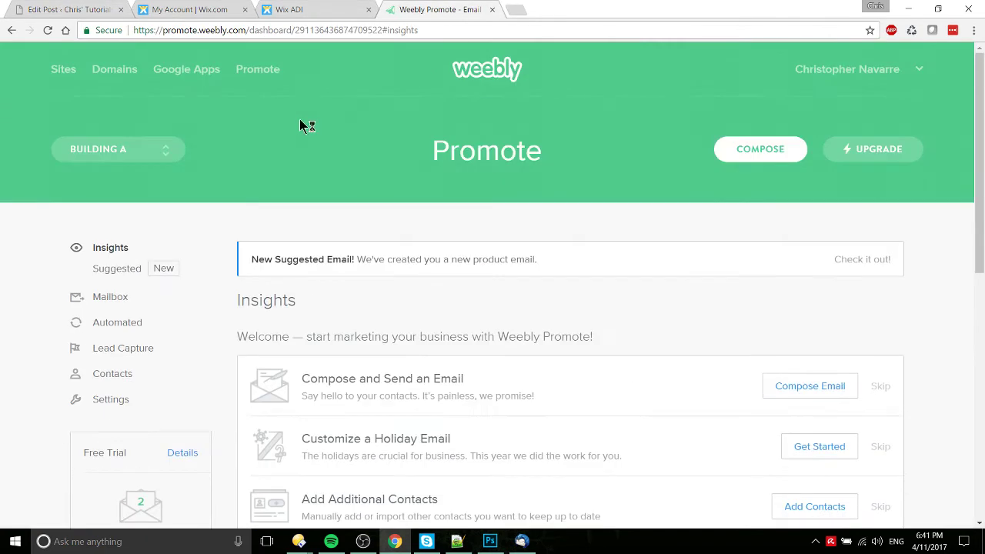
left_click(68, 76)
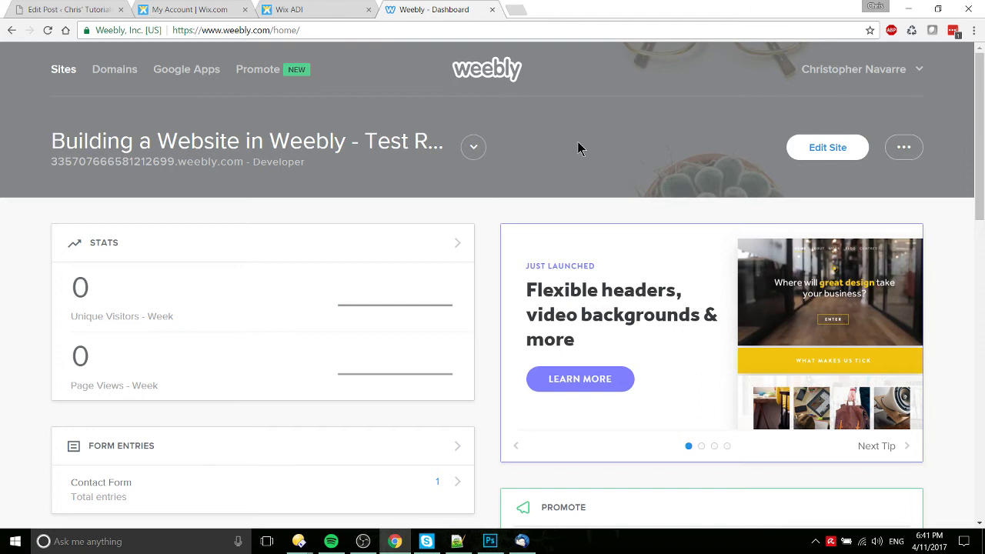
left_click(809, 153)
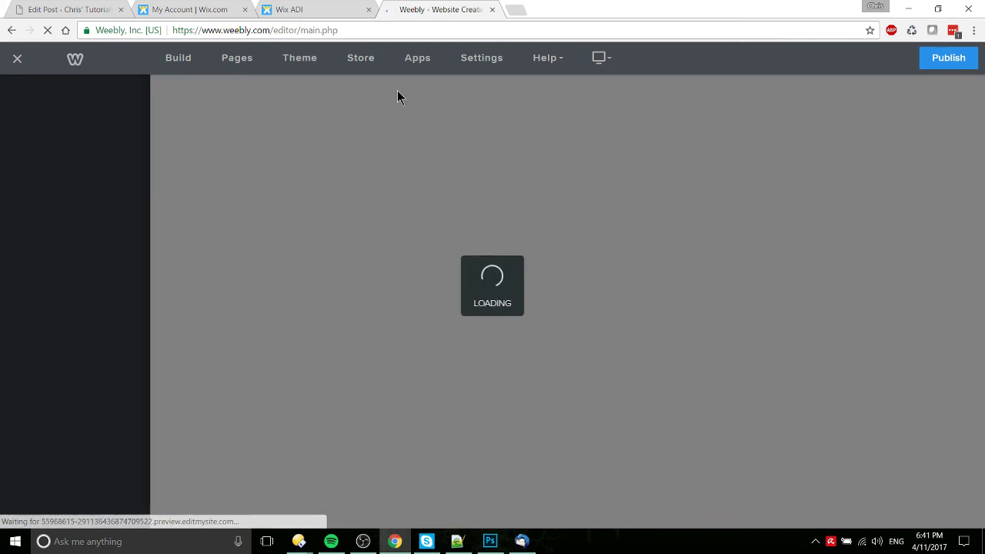
left_click(357, 63)
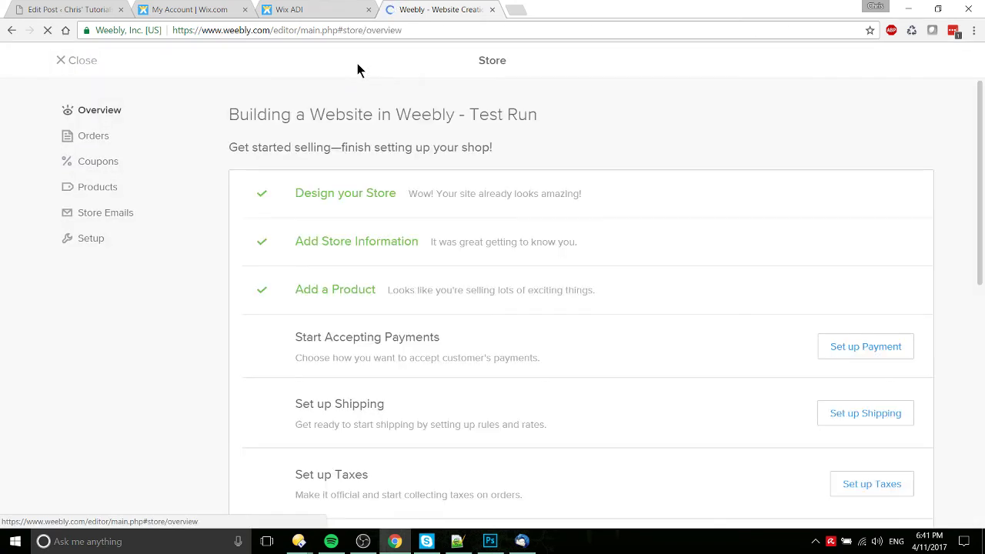
left_click(98, 188)
left_click(773, 161)
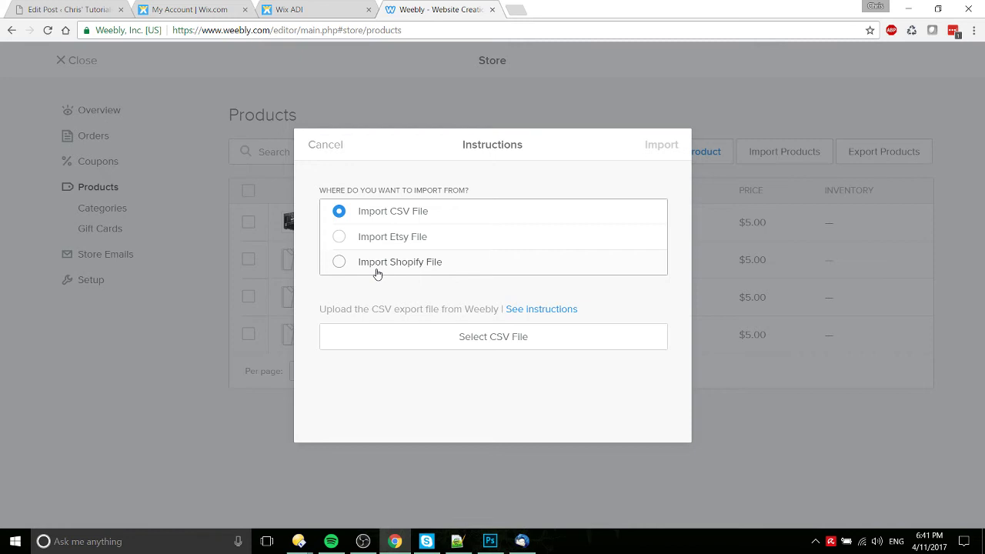
left_click(324, 145)
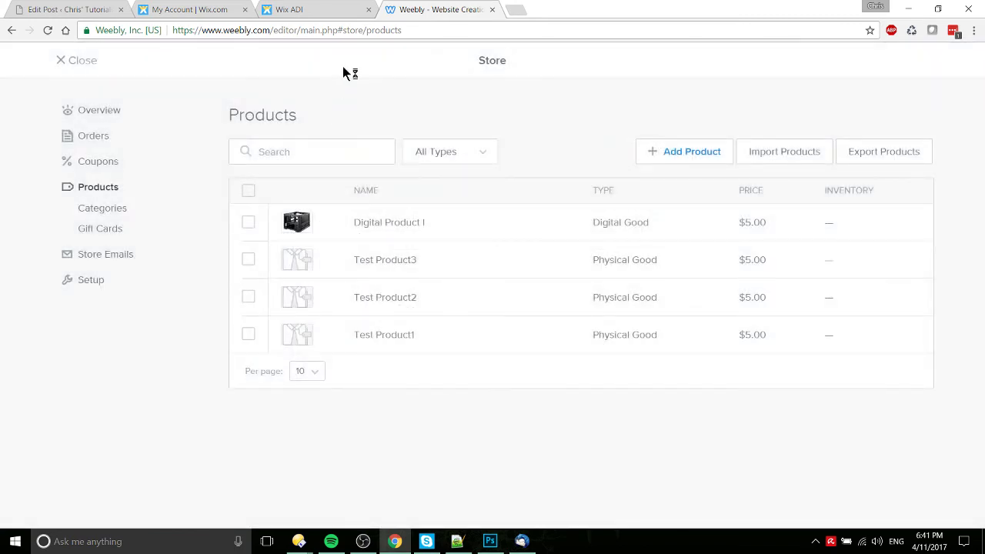
left_click(291, 7)
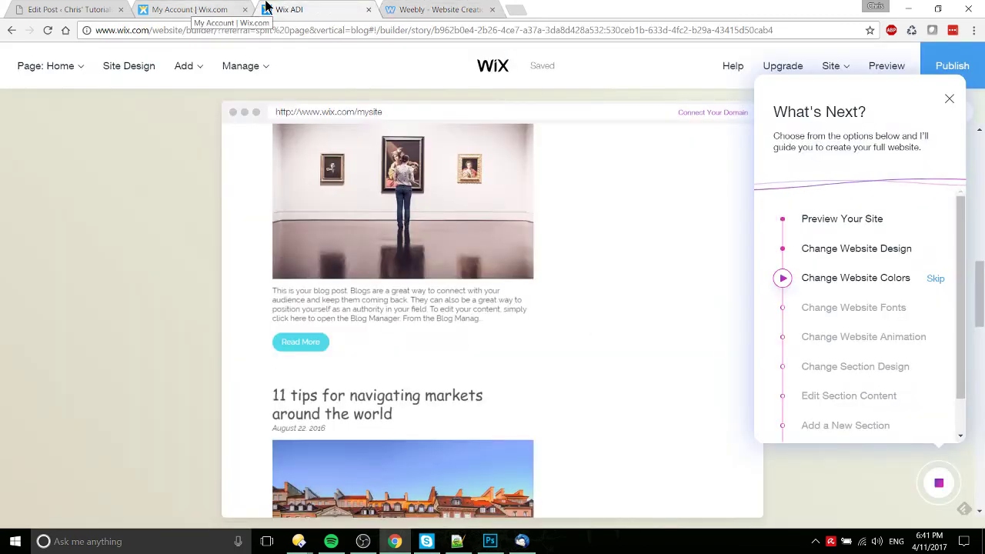
Step: Look over the Wix account's My Apps dashboard
left_click(418, 7)
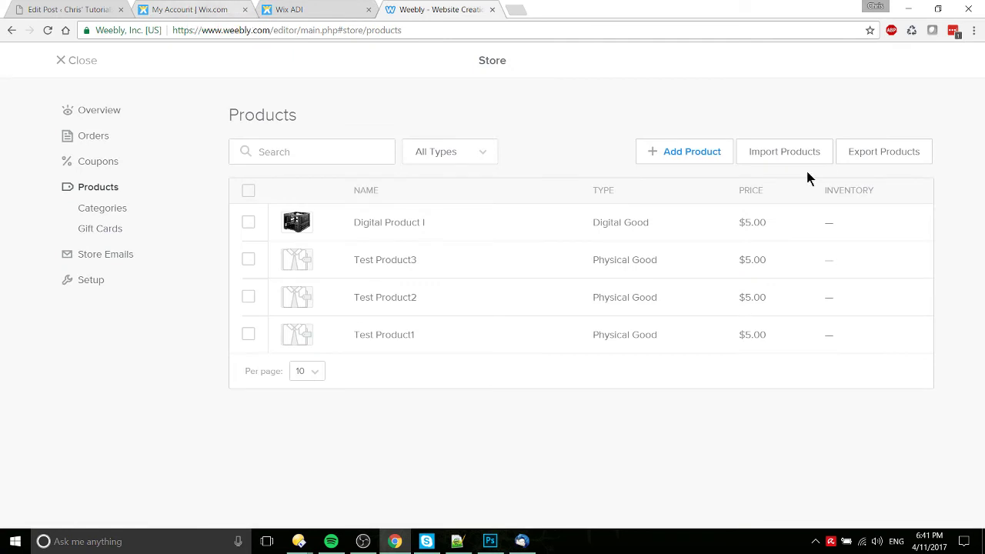
left_click(178, 9)
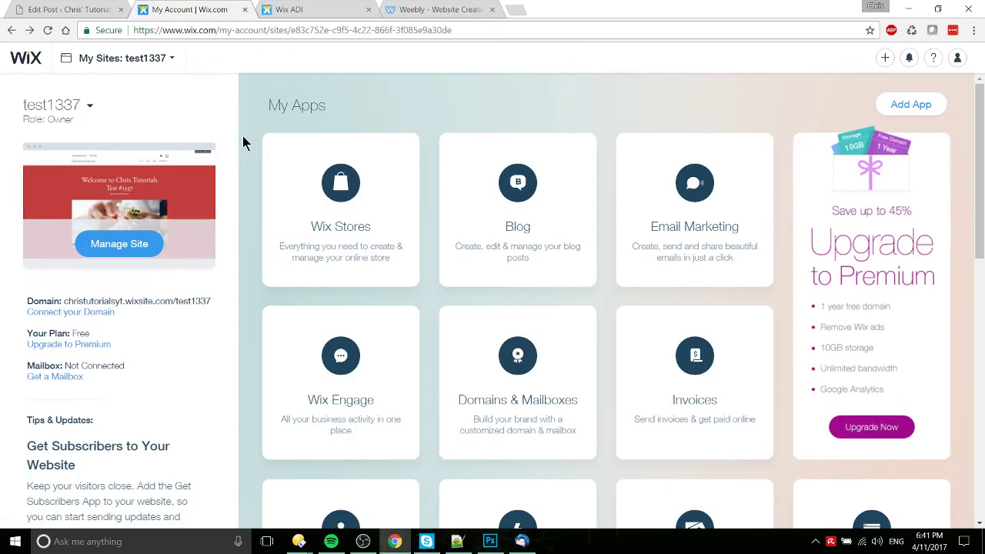
scroll(244, 143, "down", 1)
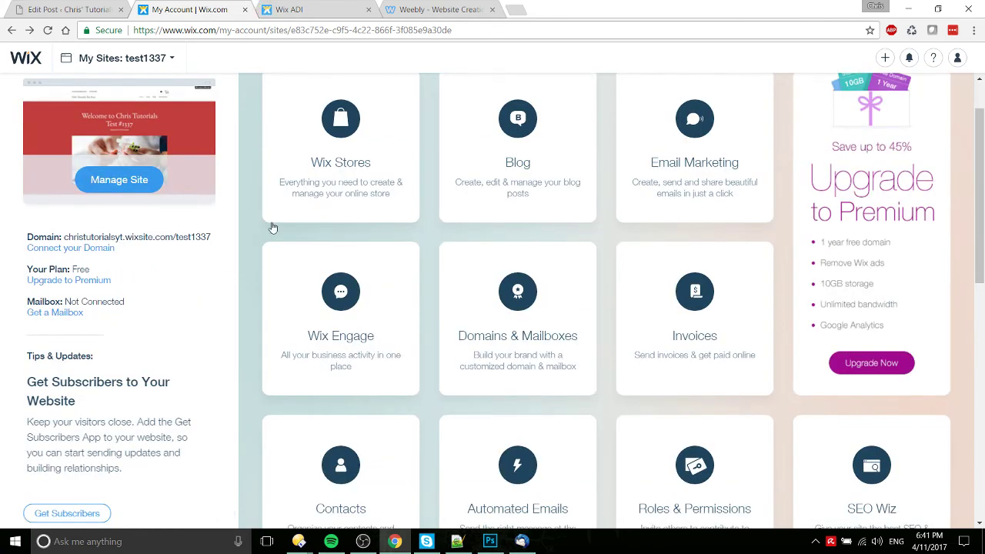
Step: Check the More 3rd Party Apps in Store bullet and free sites link, then close the Weebly Store
left_click(104, 9)
left_click_drag(293, 329, 249, 338)
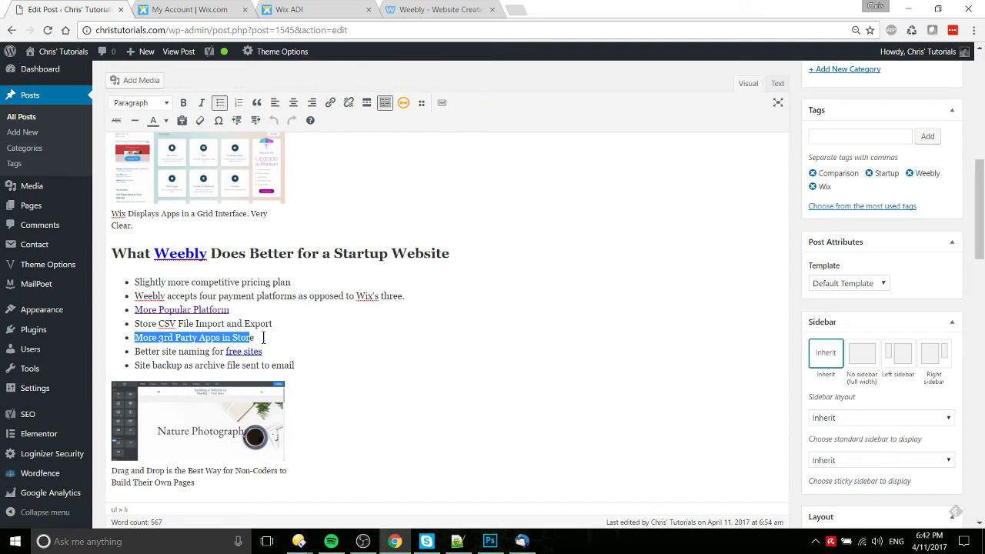
left_click(263, 337)
left_click(260, 351)
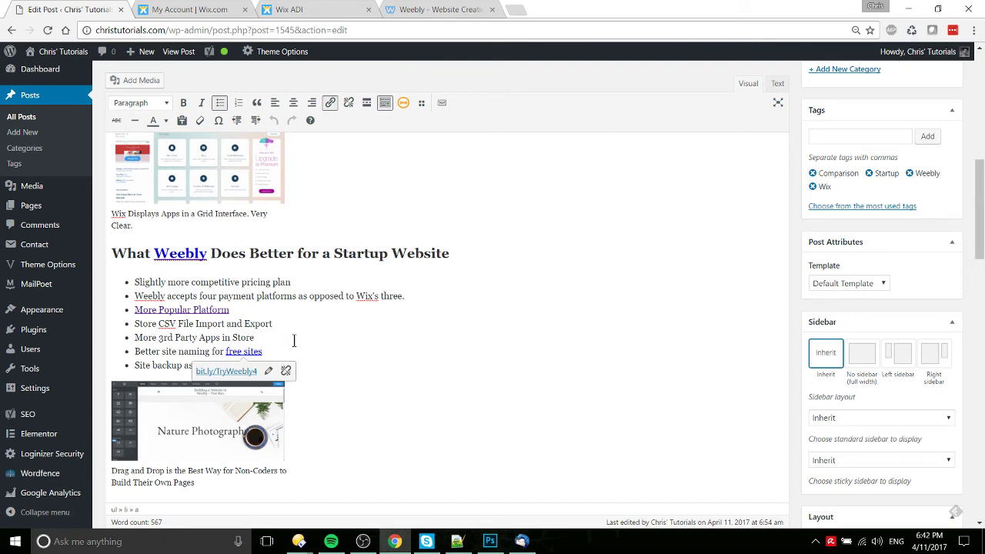
left_click(458, 9)
left_click(80, 60)
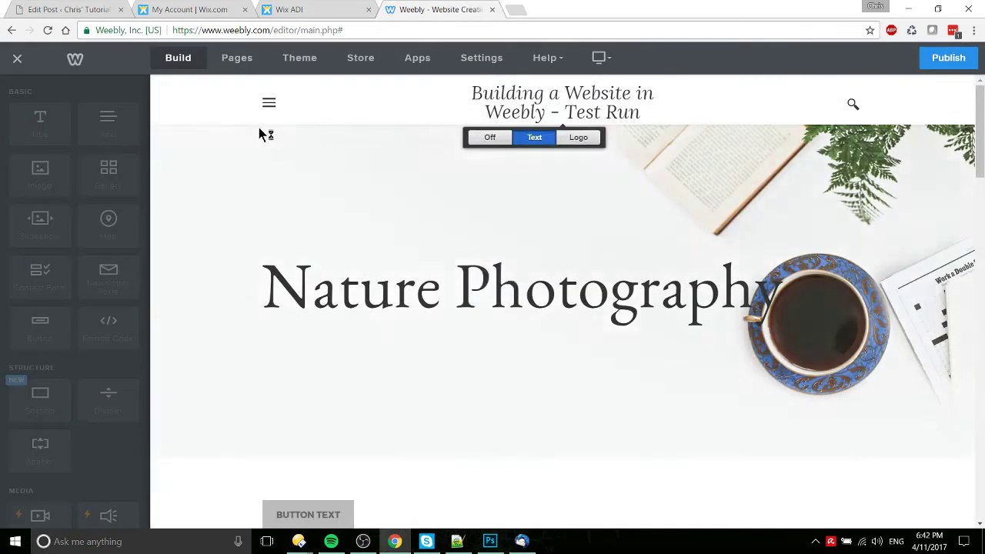
Step: Publish the Weebly test site and bring up the list of Wix sites
left_click(958, 62)
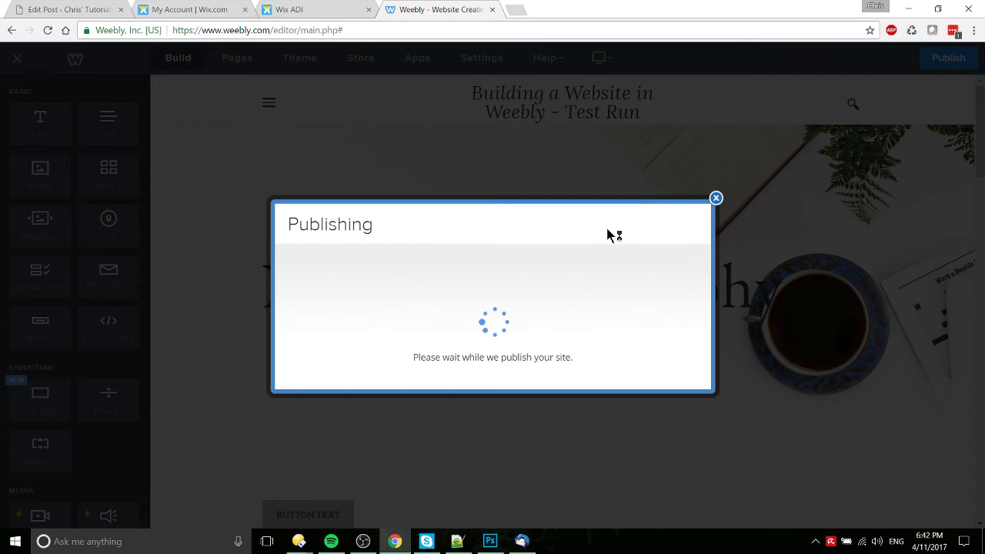
left_click(238, 10)
right_click(142, 67)
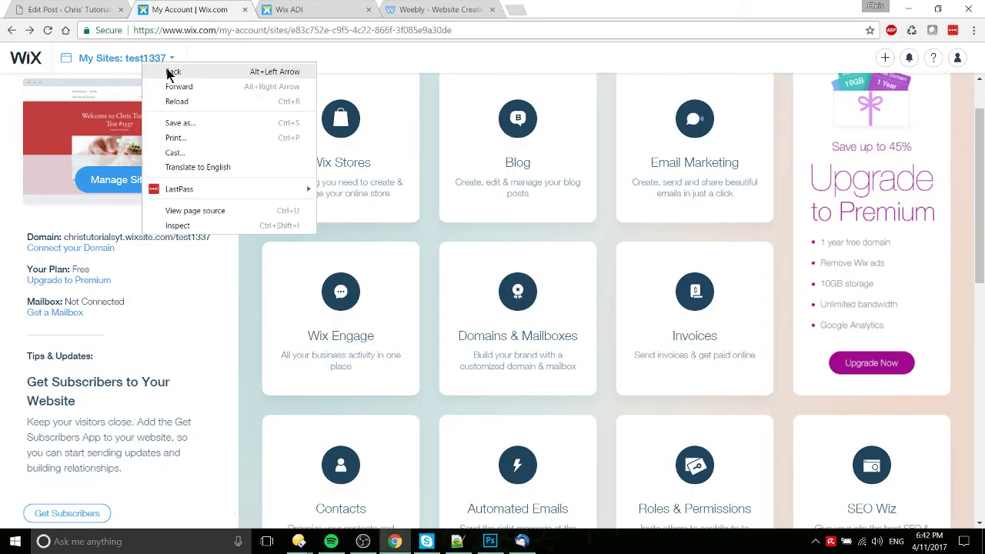
key("Escape")
left_click(144, 62)
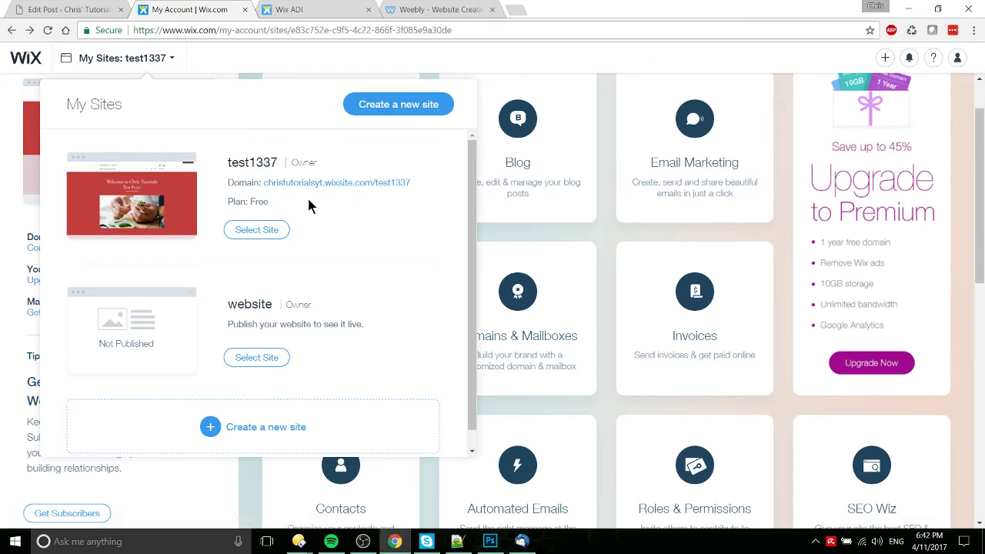
Step: Compare the published free weebly.com address with the Wix site's domain path
left_click(467, 10)
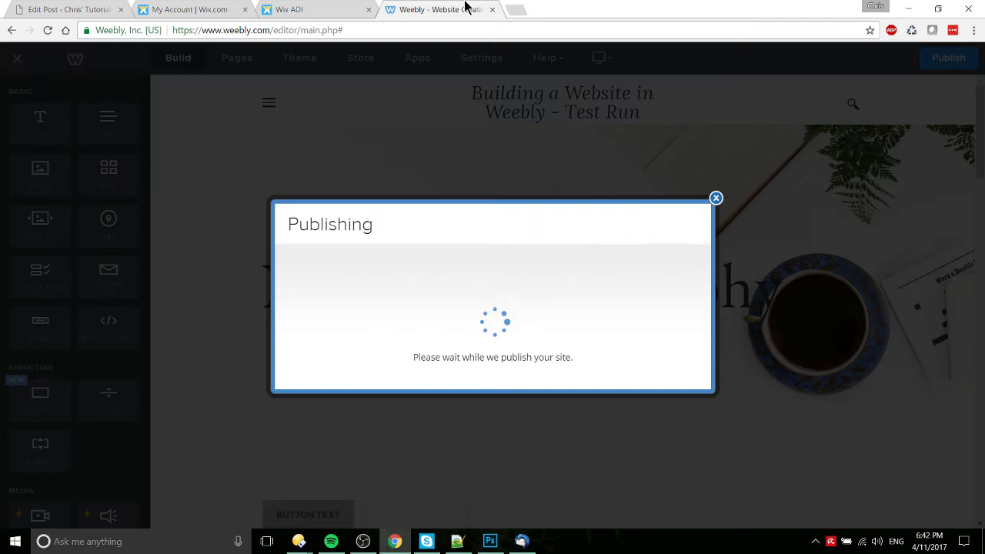
left_click(253, 9)
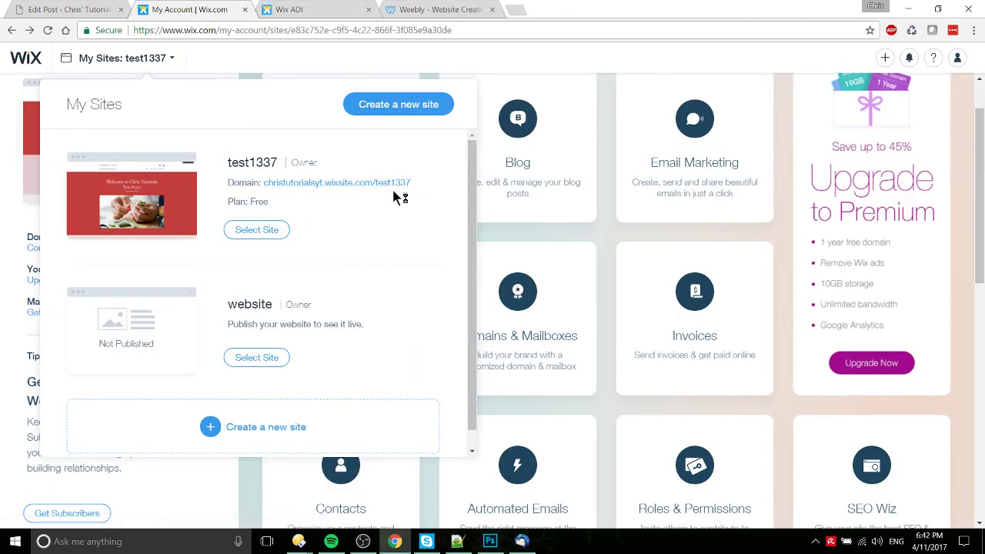
left_click(468, 9)
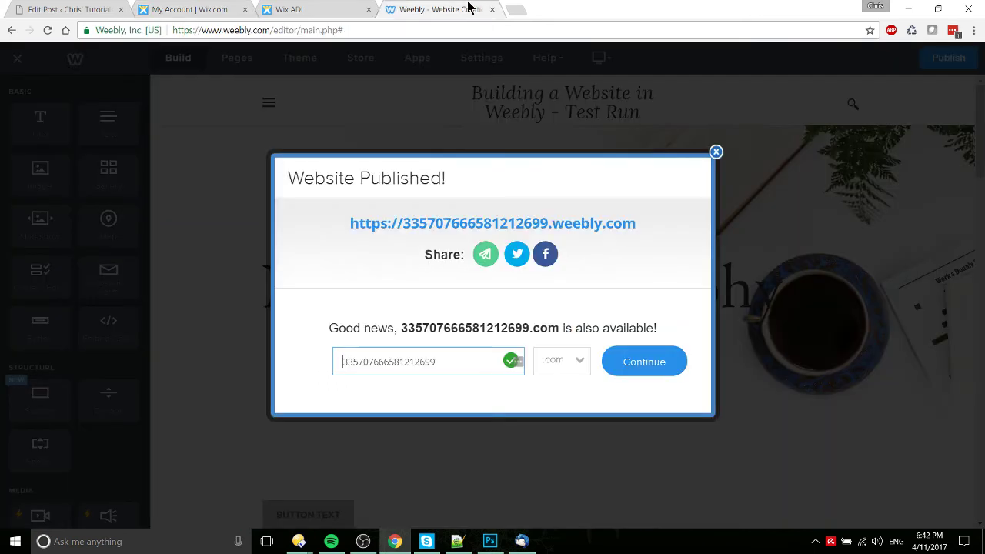
left_click_drag(650, 224, 409, 225)
left_click_drag(681, 229, 404, 223)
left_click_drag(673, 229, 552, 223)
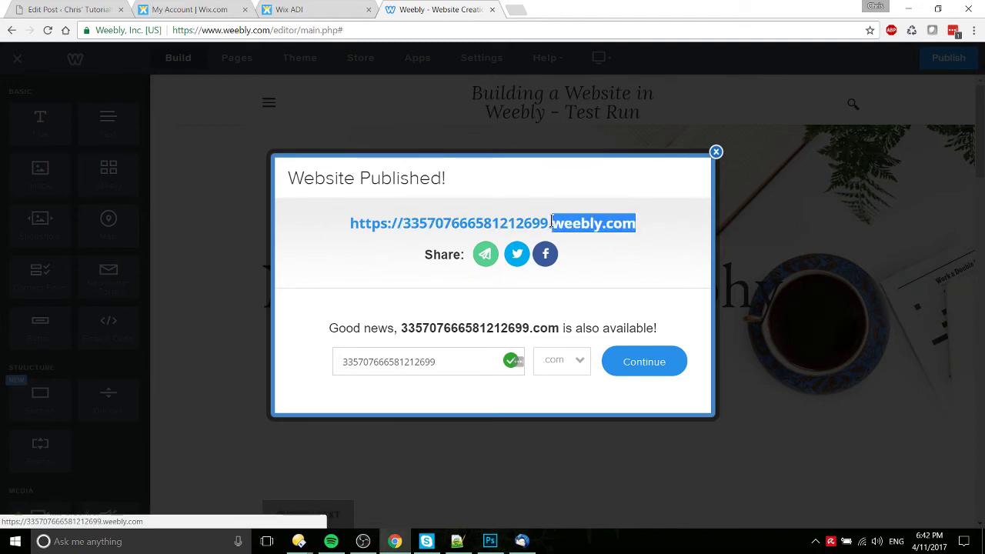
left_click(198, 9)
left_click_drag(416, 183, 372, 185)
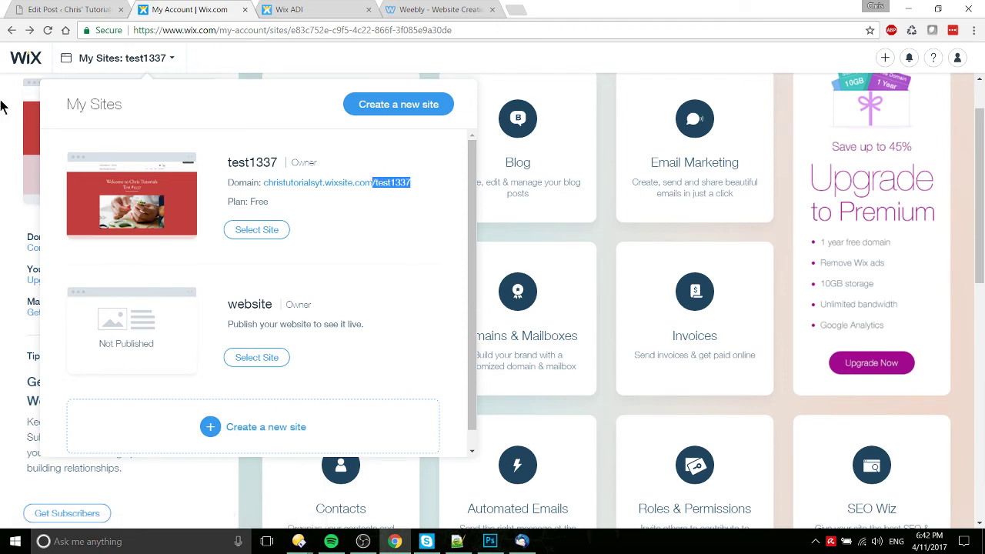
left_click(73, 6)
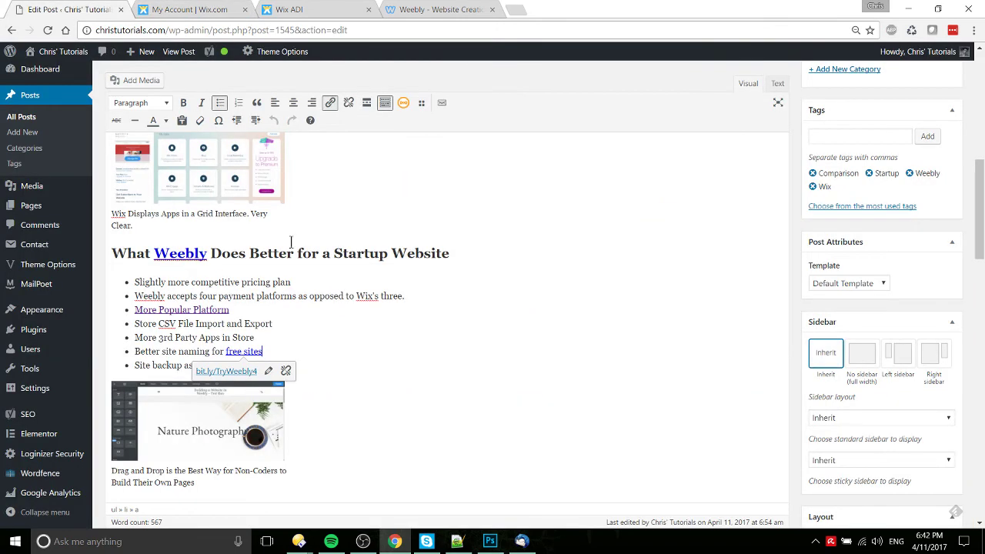
left_click(390, 315)
left_click(373, 372)
scroll(374, 372, "down", 1)
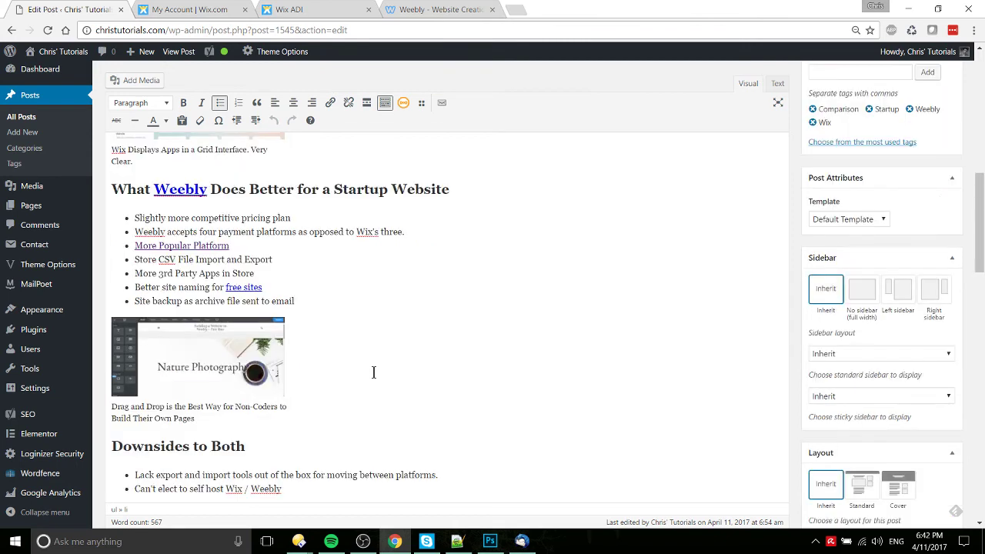
left_click_drag(126, 302, 299, 303)
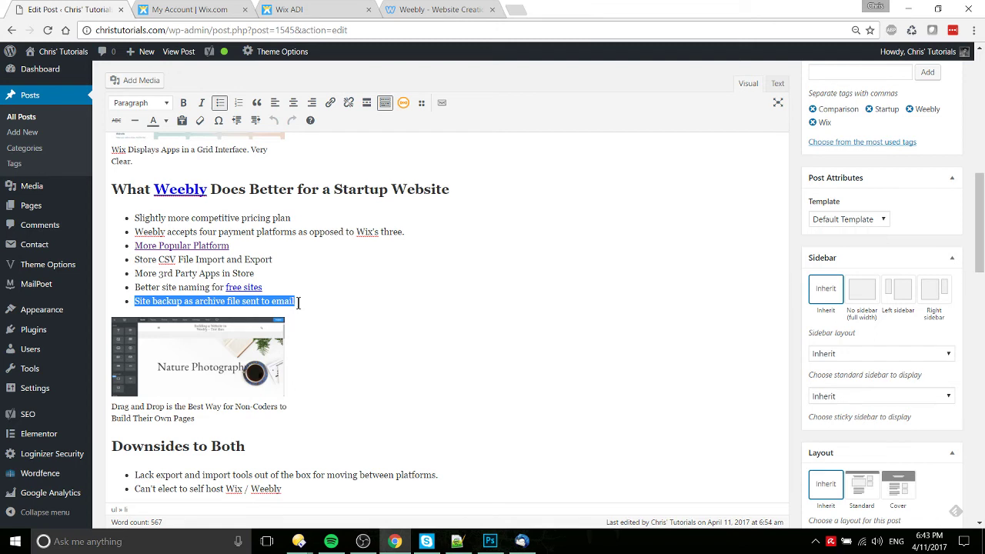
left_click(231, 10)
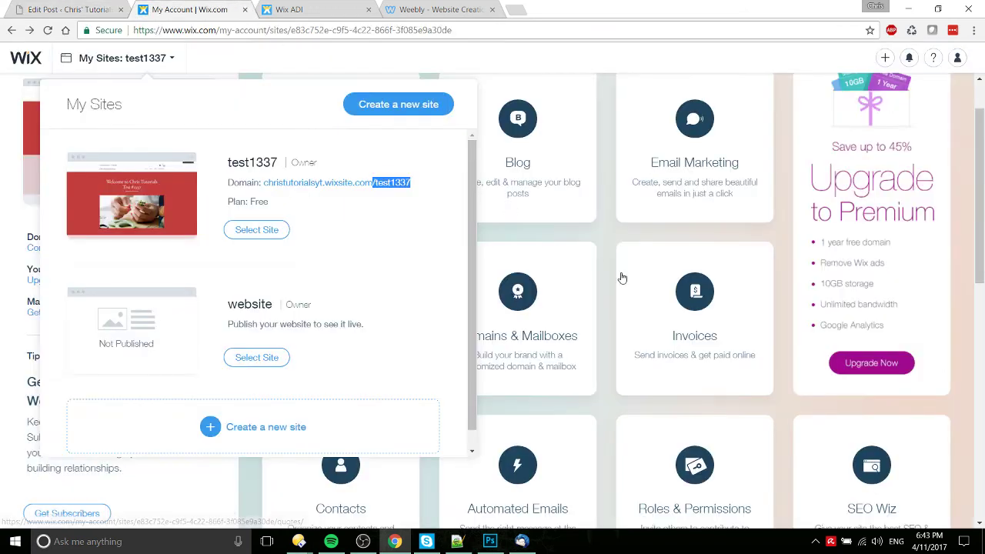
left_click(605, 238)
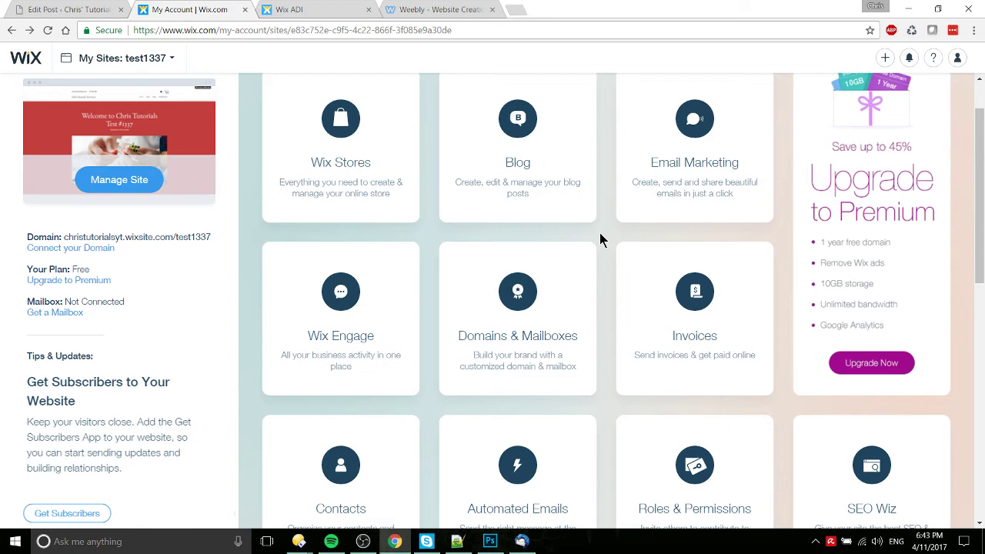
scroll(467, 280, "down", 4)
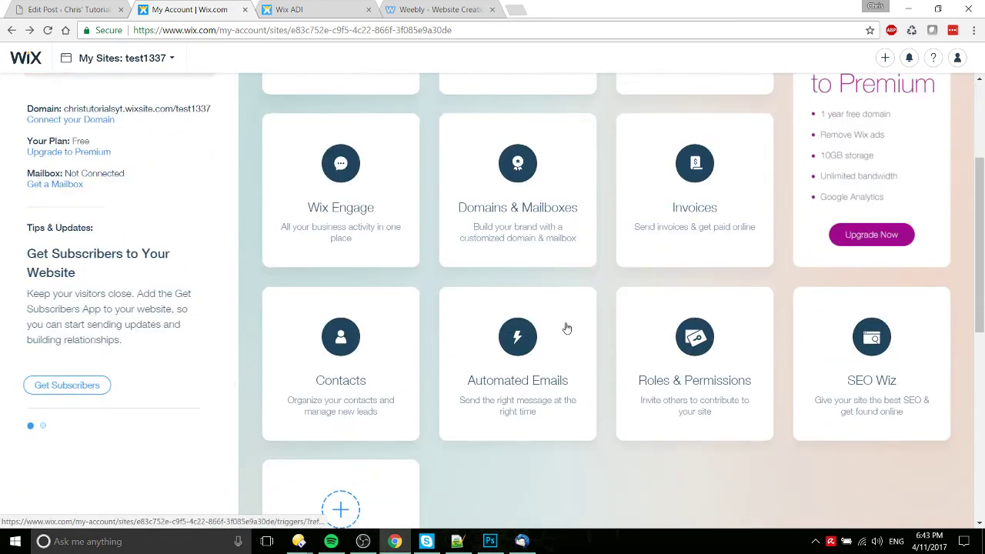
scroll(783, 301, "up", 3)
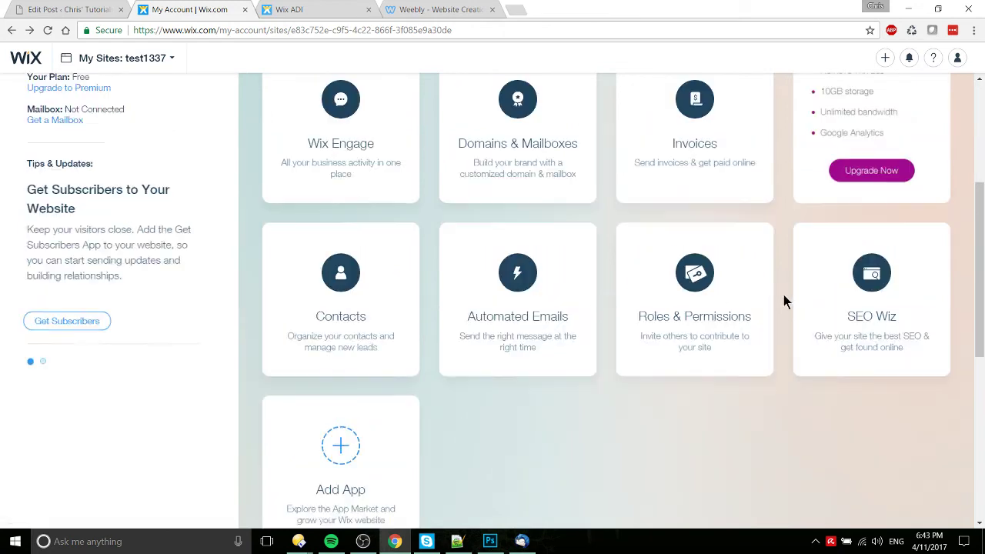
left_click(429, 11)
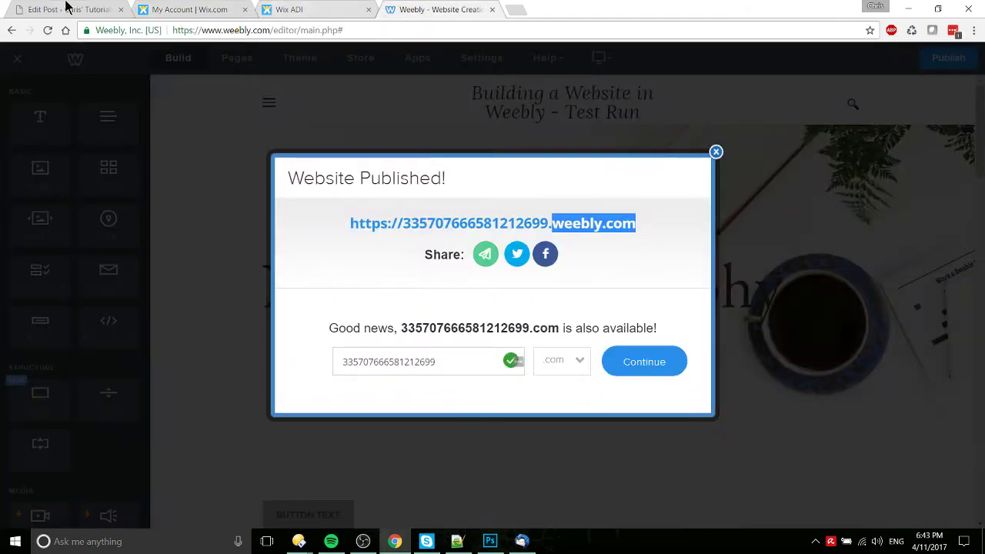
left_click(66, 9)
key("ctrl+k")
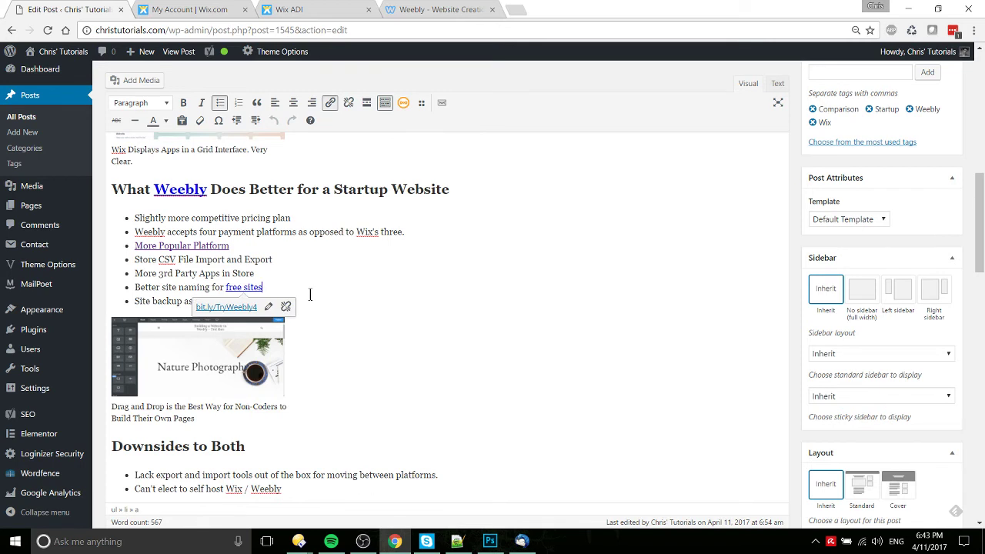
left_click(320, 307)
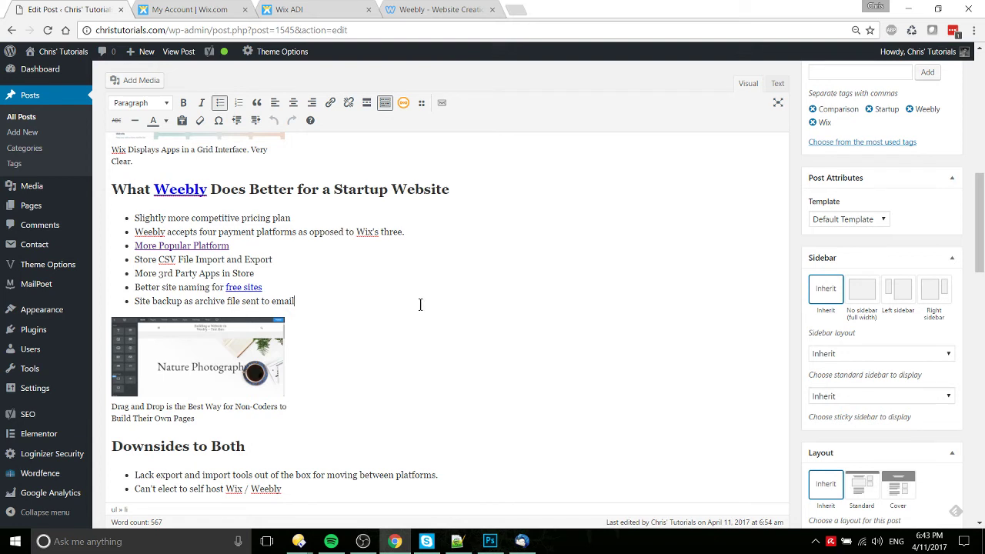
left_click(231, 9)
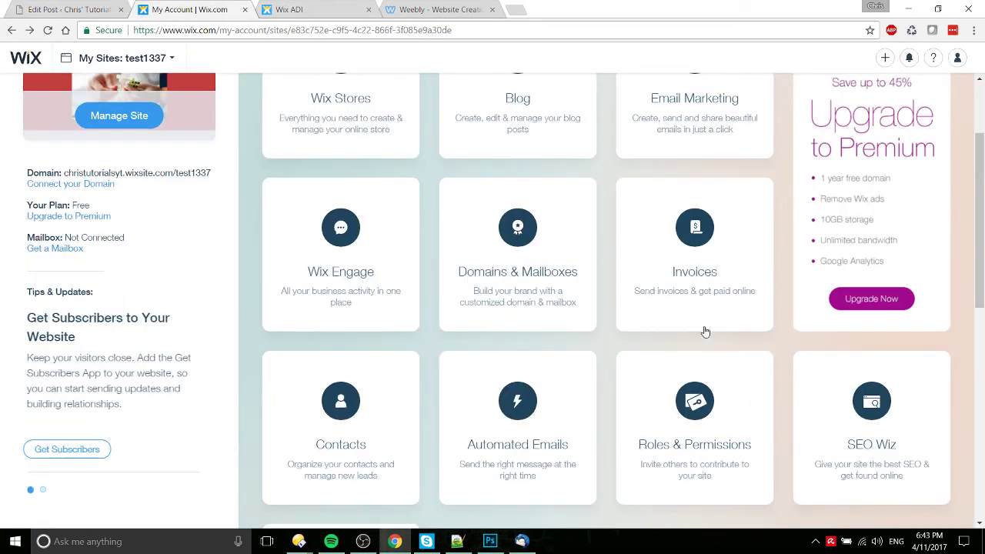
scroll(919, 385, "down", 1)
scroll(926, 400, "down", 3)
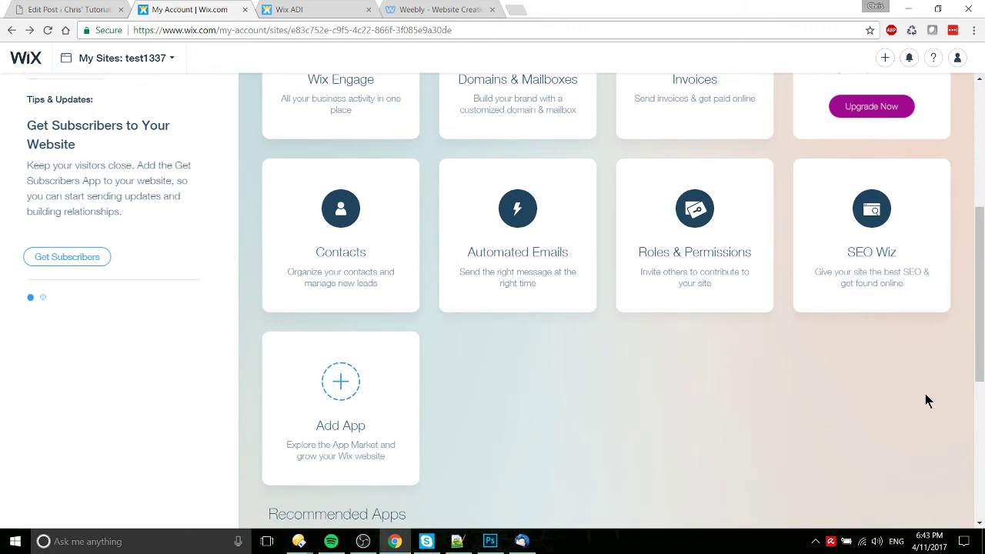
left_click(398, 10)
left_click(77, 9)
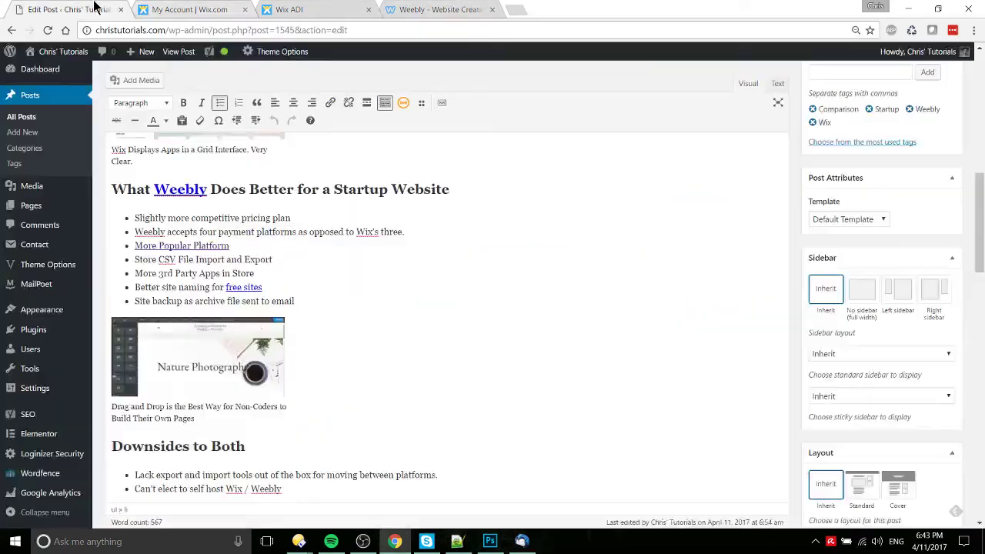
scroll(346, 300, "down", 3)
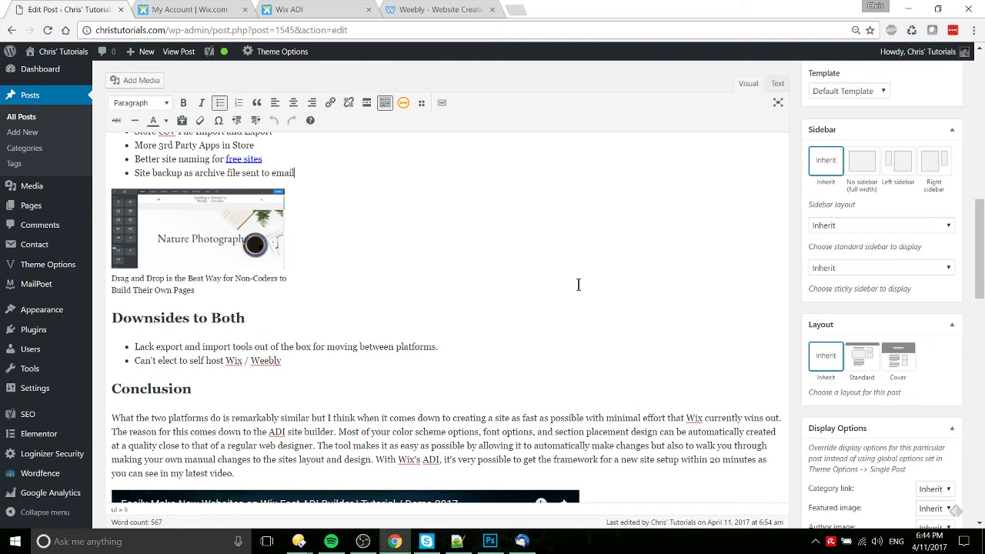
left_click_drag(286, 362, 131, 360)
left_click(130, 360)
left_click_drag(134, 347, 428, 341)
left_click(447, 344)
left_click_drag(307, 168, 126, 175)
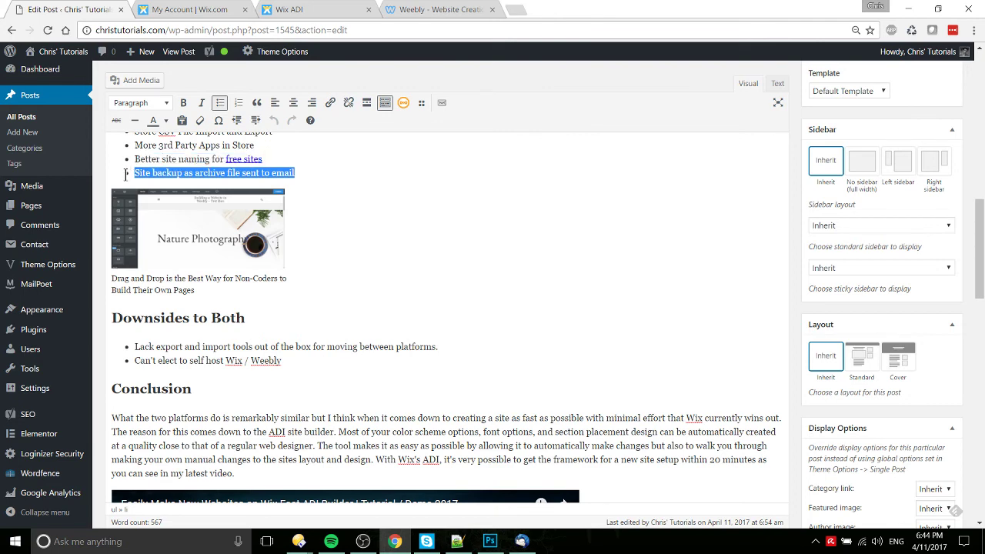
left_click(248, 162)
scroll(338, 176, "up", 1)
left_click(346, 241)
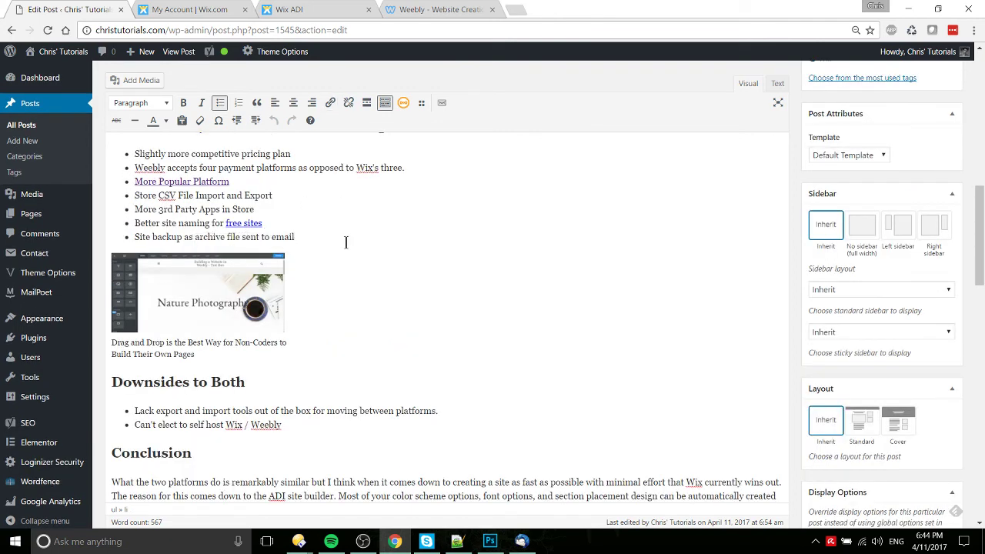
scroll(346, 242, "down", 2)
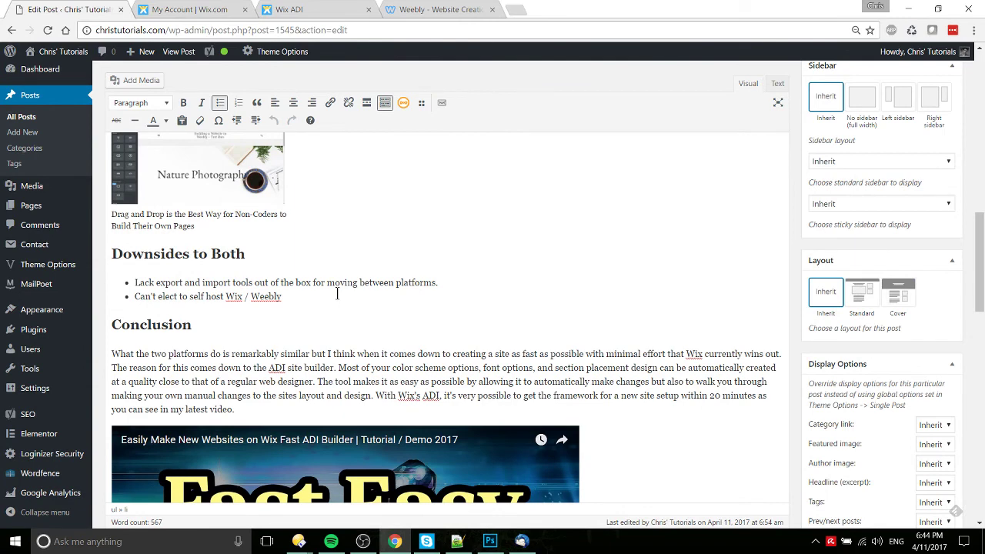
scroll(400, 285, "up", 4)
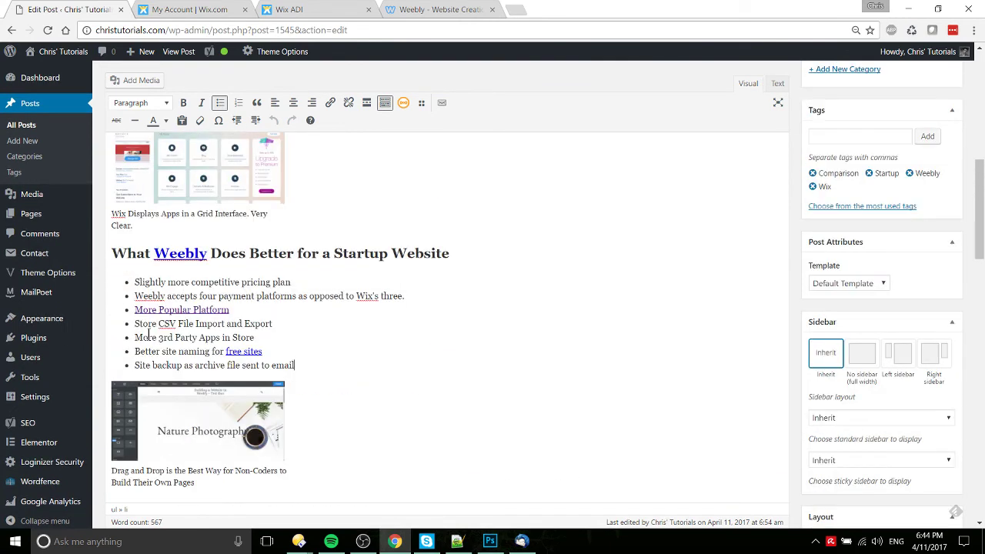
left_click_drag(274, 324, 173, 324)
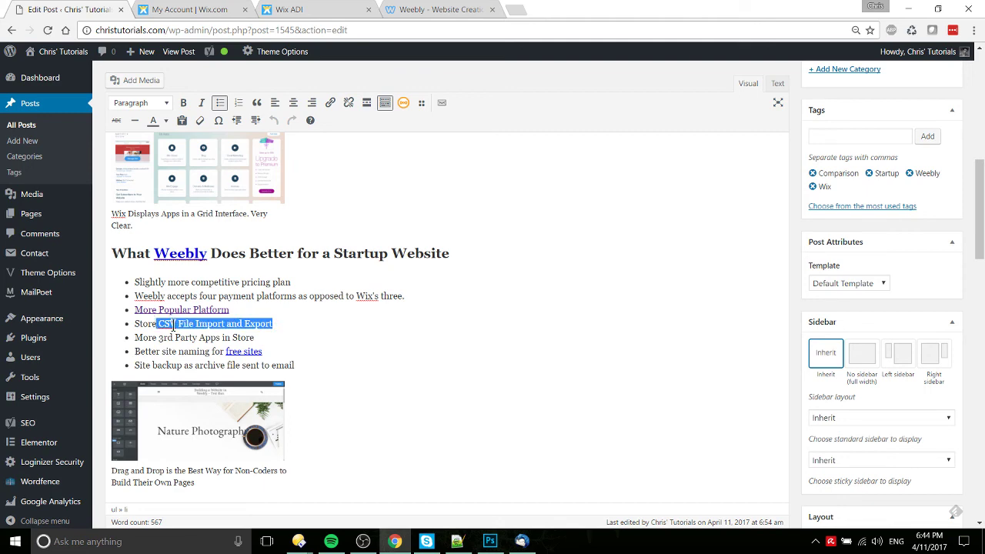
left_click(172, 324)
scroll(372, 322, "down", 2)
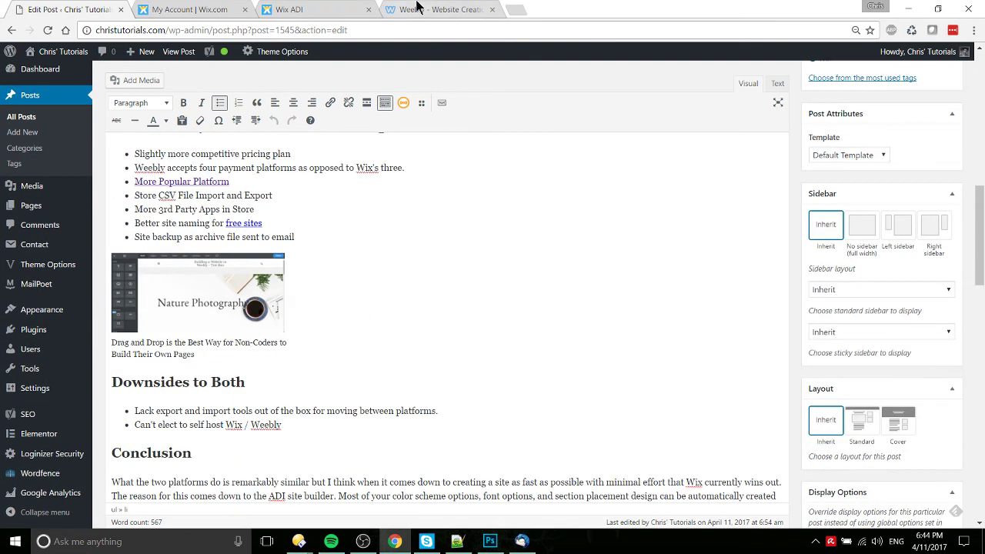
Step: Dismiss the Website Published notice, exit to the Weebly dashboard and reopen Test Run for editing
left_click(416, 9)
left_click(715, 154)
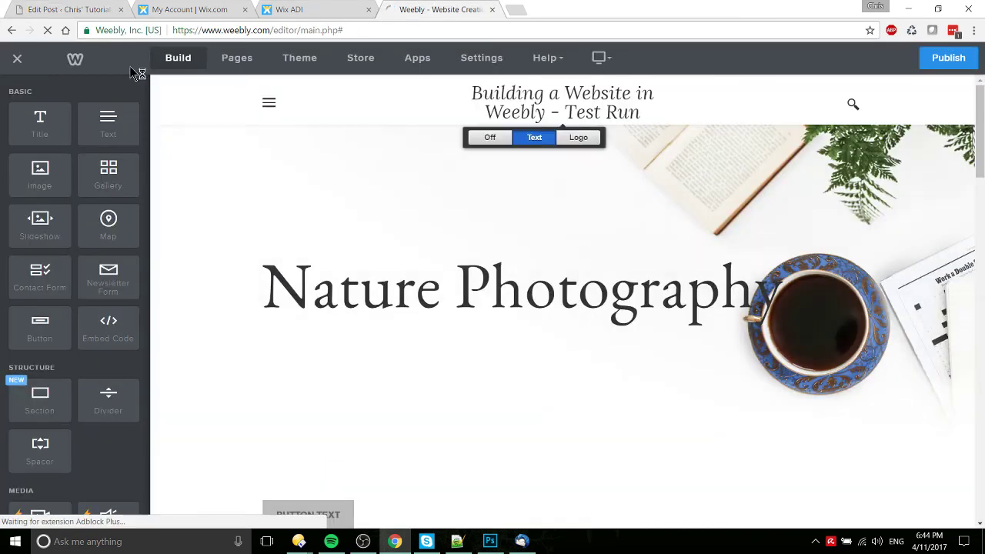
left_click(16, 59)
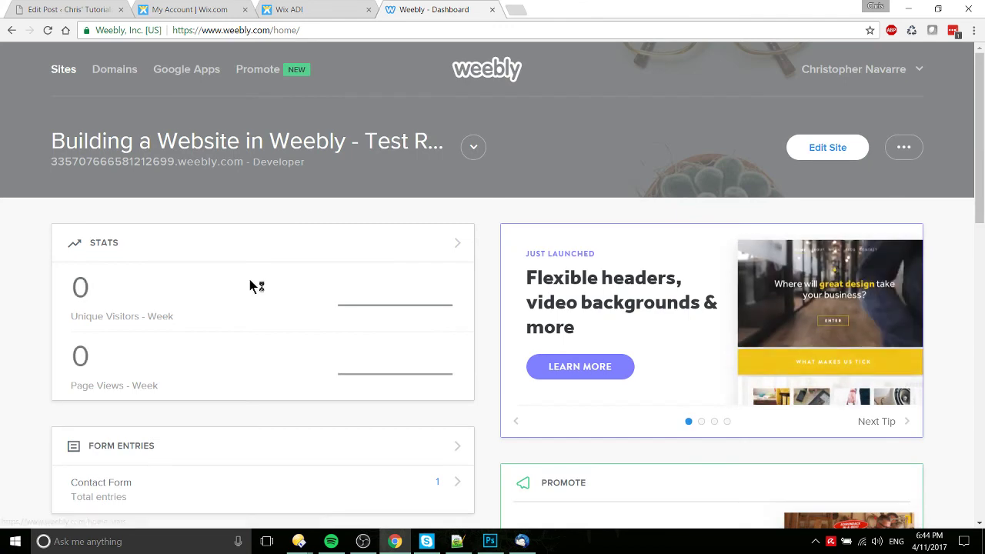
left_click(472, 148)
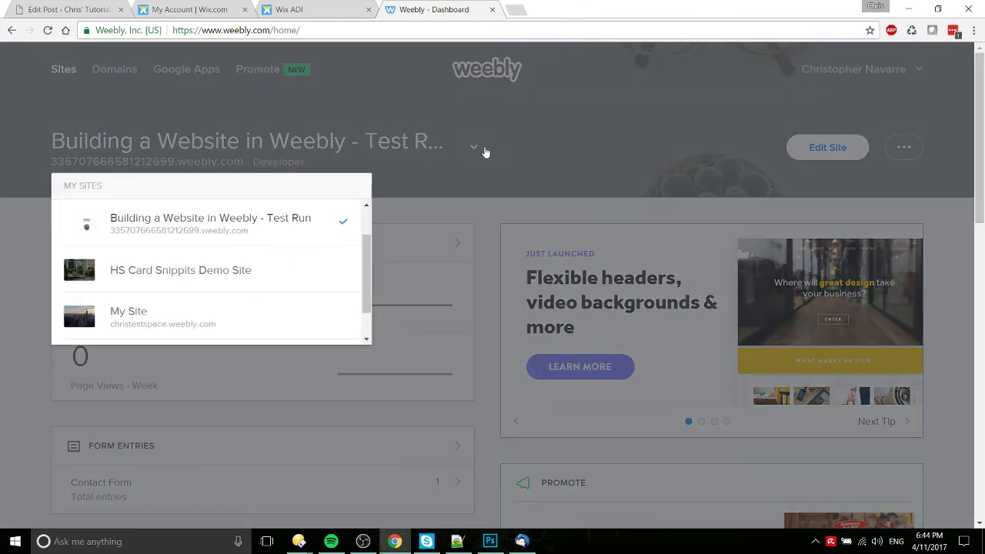
left_click(486, 153)
scroll(493, 163, "down", 3)
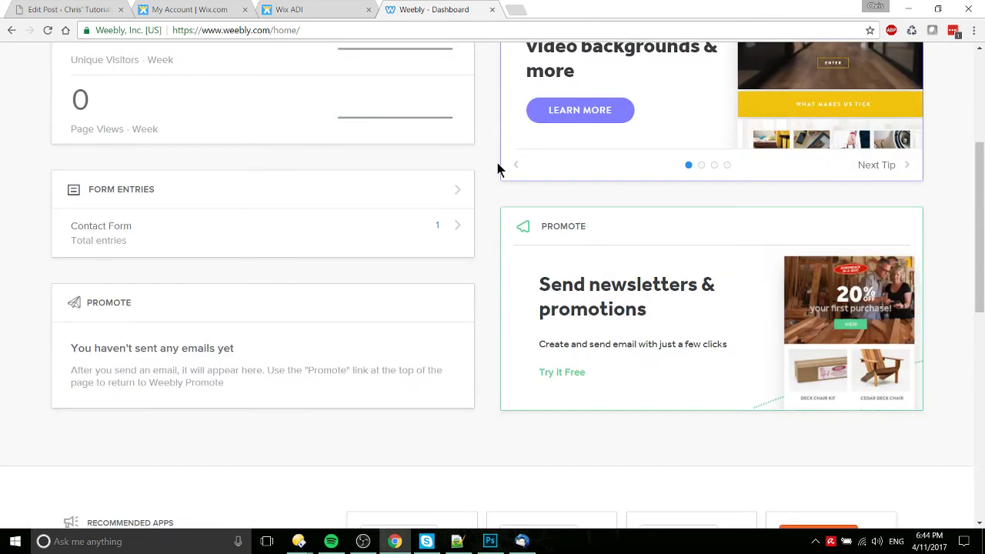
scroll(497, 168, "up", 3)
mouse_move(899, 148)
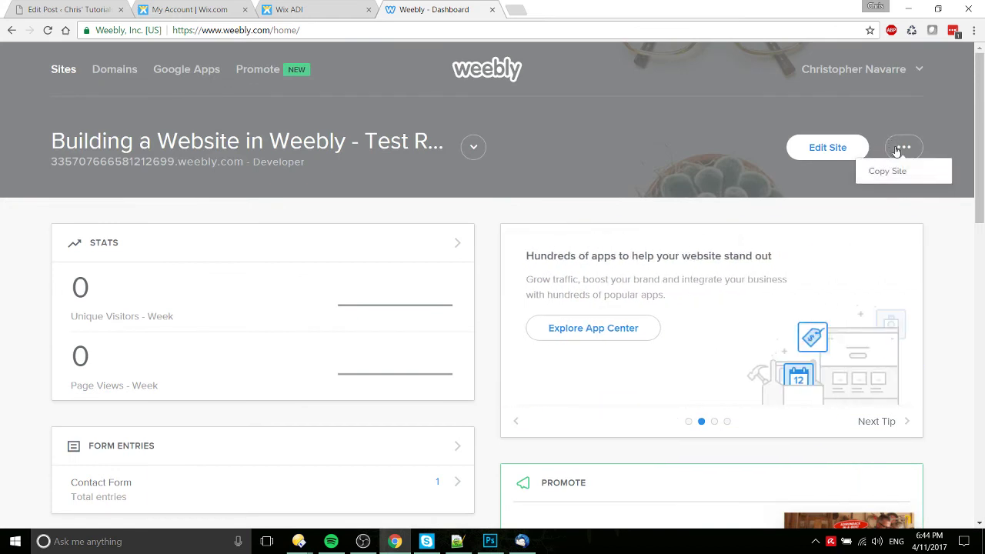
left_click(848, 142)
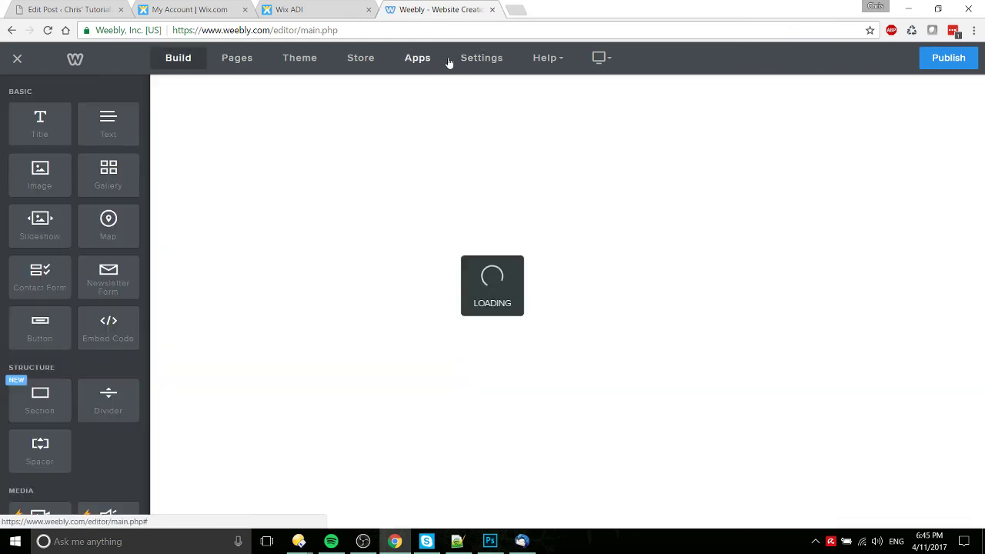
Step: Look through the site's general settings and its blog section, which prompts adding a blog page
left_click(478, 59)
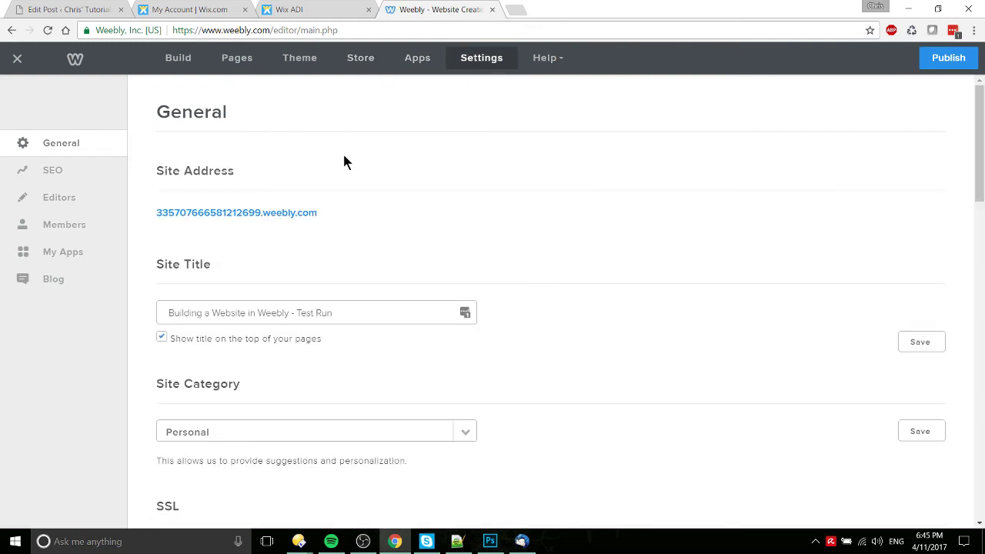
scroll(343, 154, "down", 7)
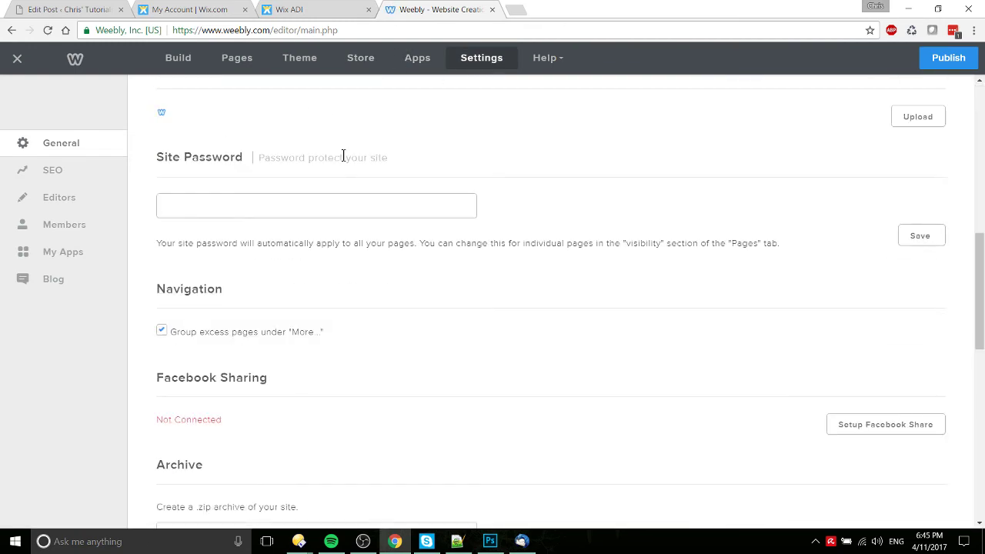
scroll(345, 160, "down", 3)
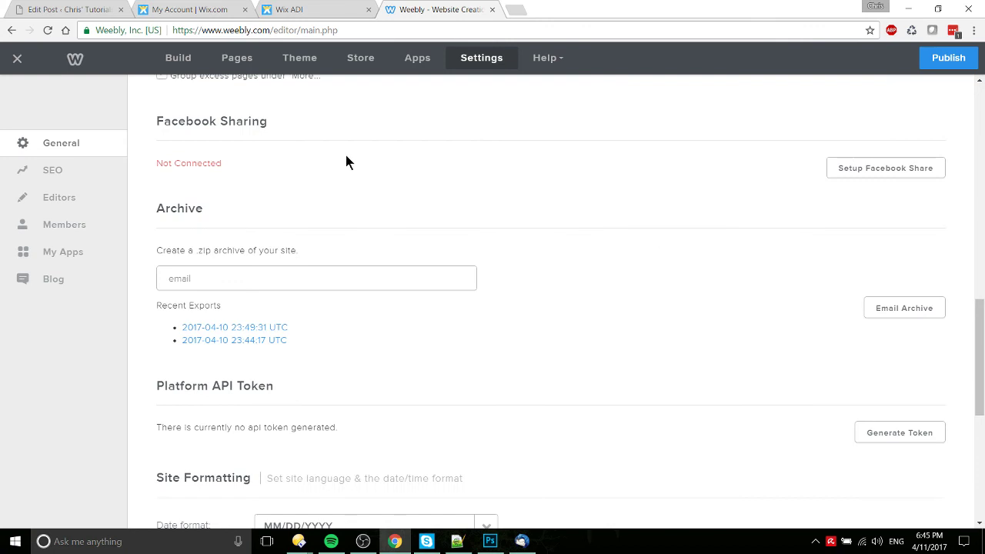
scroll(345, 158, "up", 10)
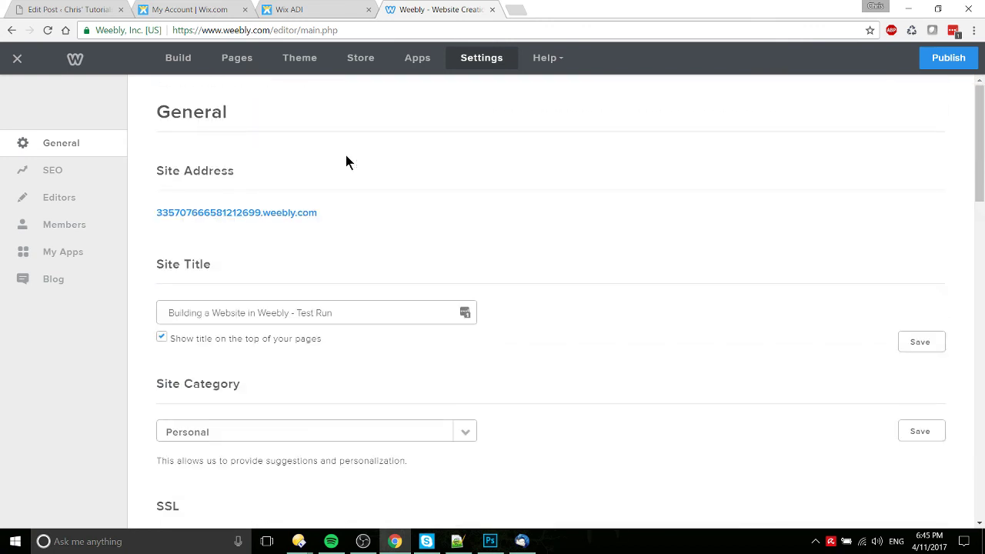
left_click(109, 288)
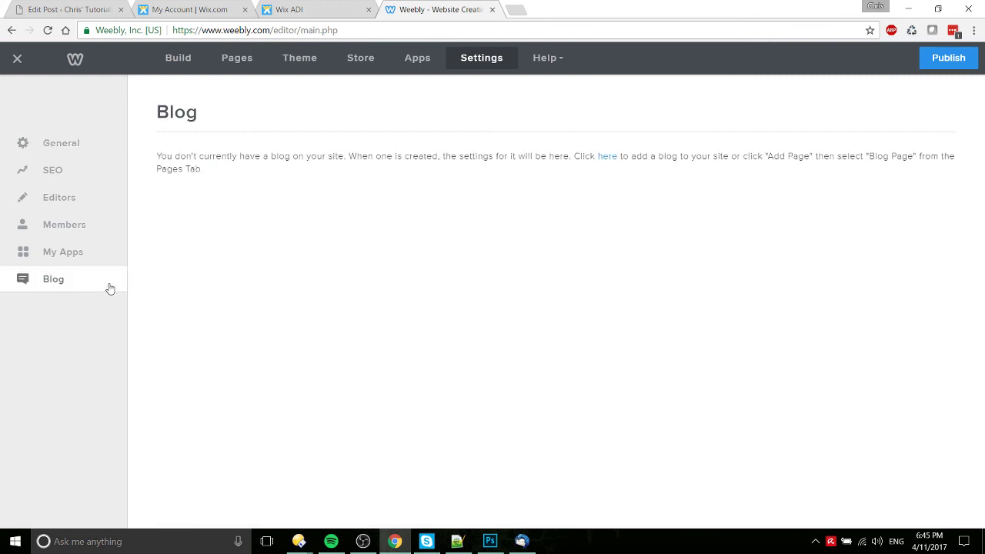
left_click(613, 156)
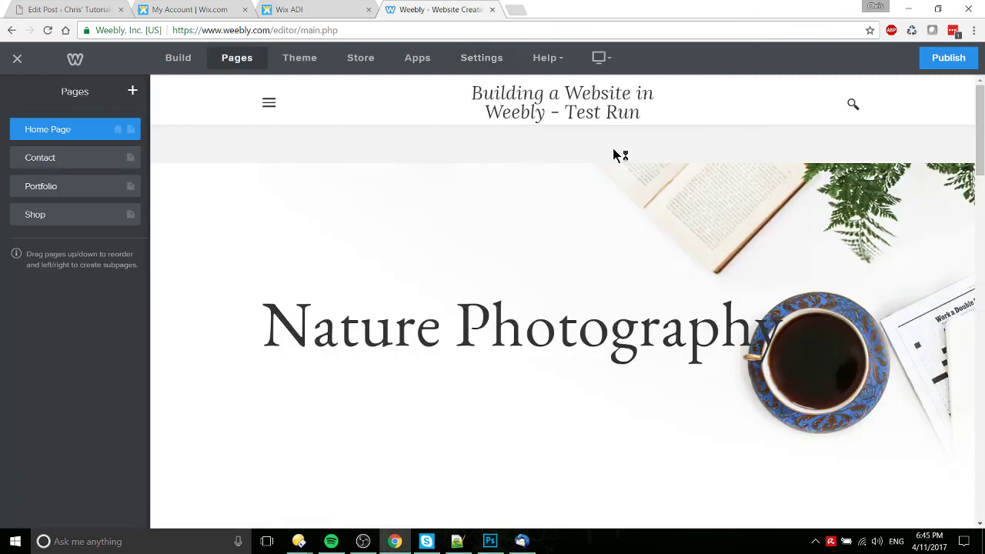
Step: Add a Blog Page and confirm it appears in the navigation after Shop
left_click(132, 91)
left_click(104, 160)
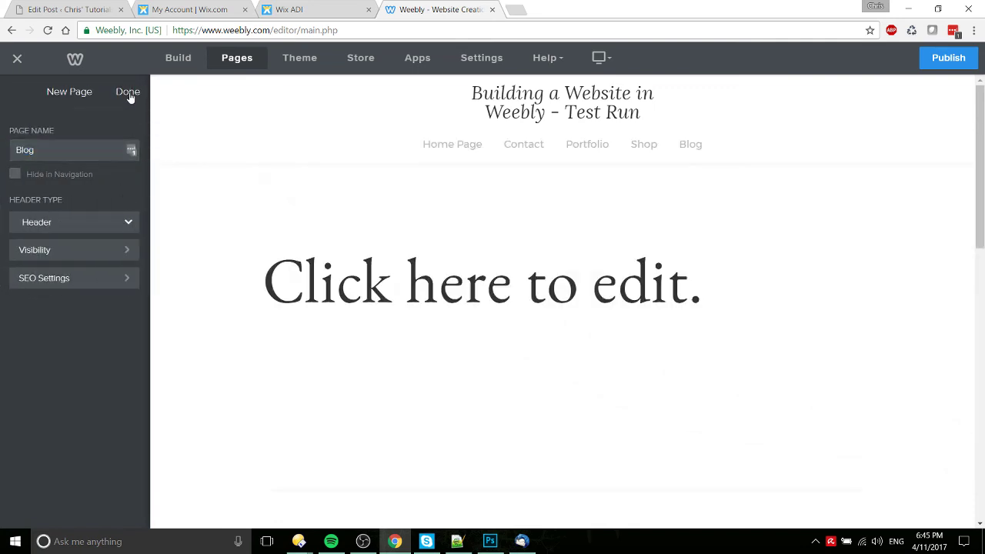
left_click(127, 94)
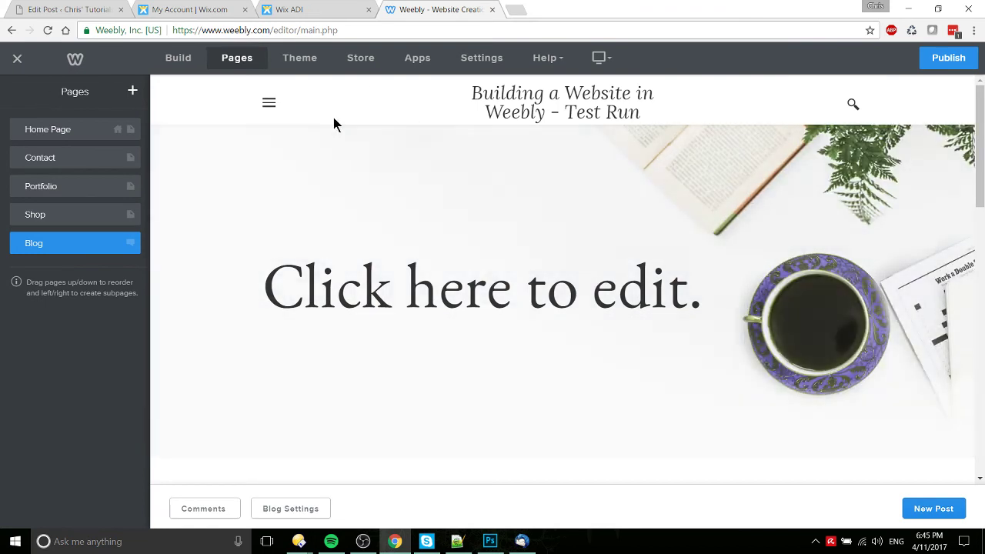
left_click(76, 247)
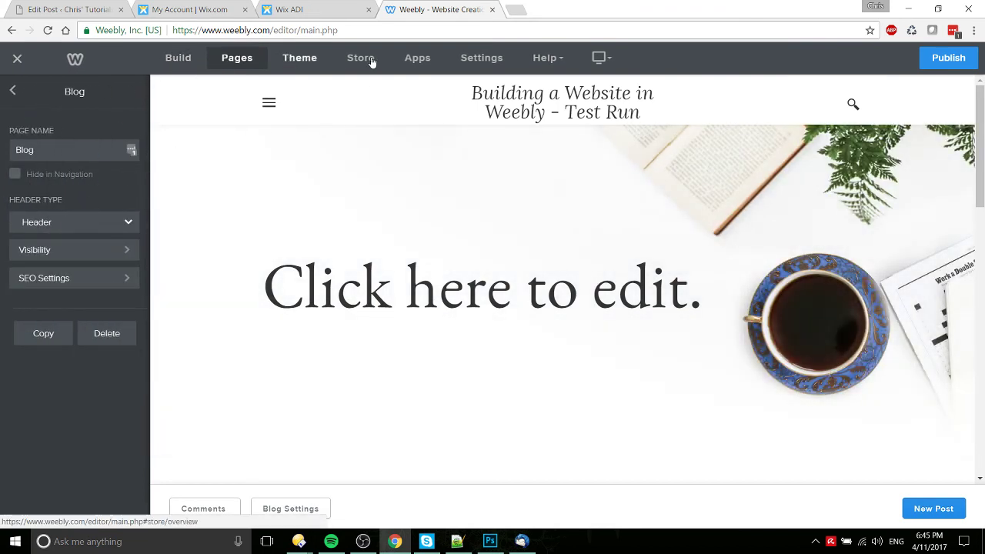
left_click(192, 62)
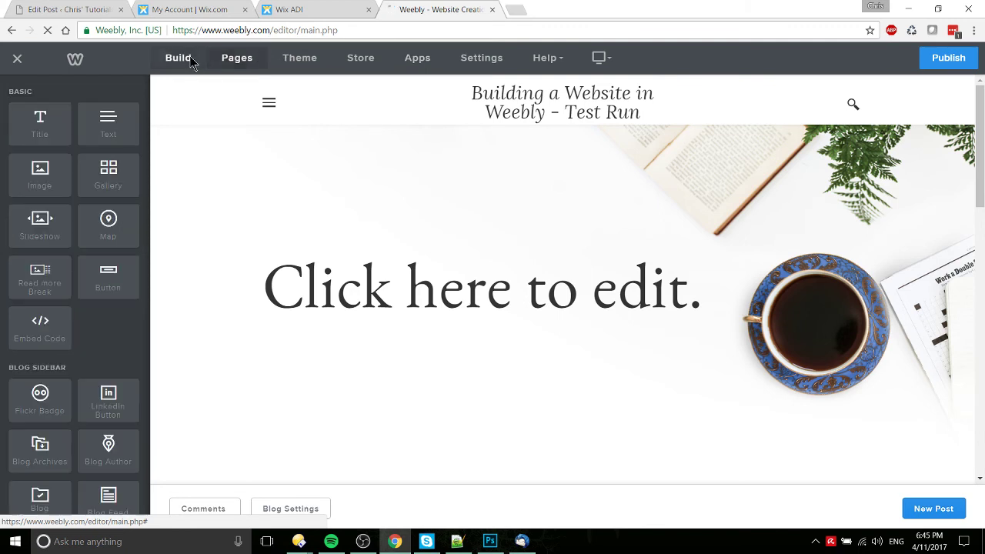
left_click(245, 62)
left_click(273, 105)
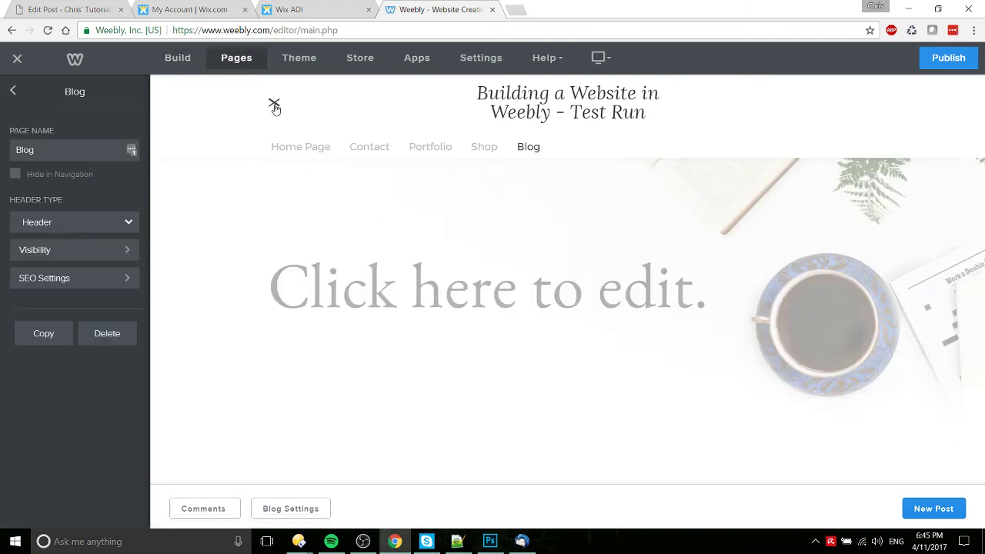
Step: Open the new blog's settings and review 10 posts per page, share buttons, sidebar and comment options
left_click(531, 147)
left_click(311, 509)
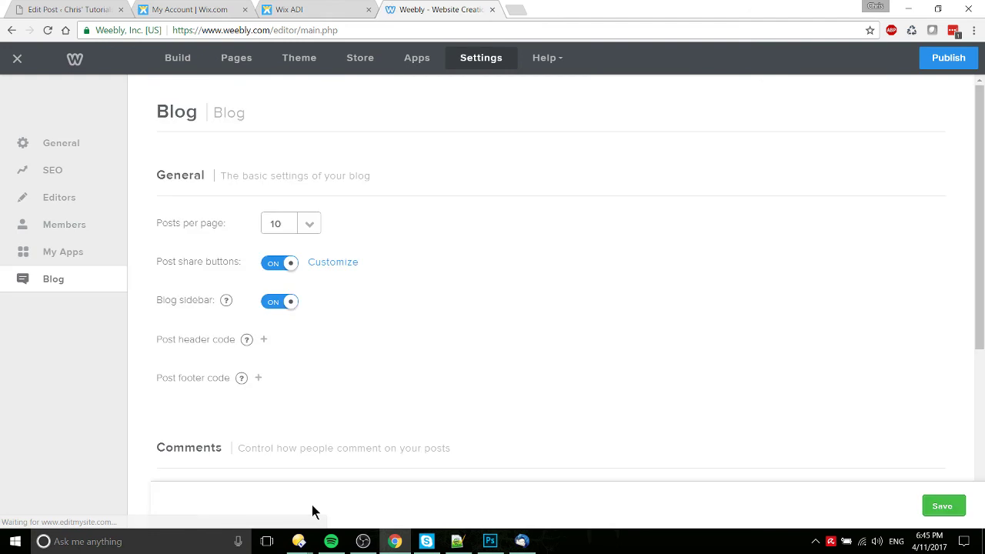
scroll(362, 239, "down", 4)
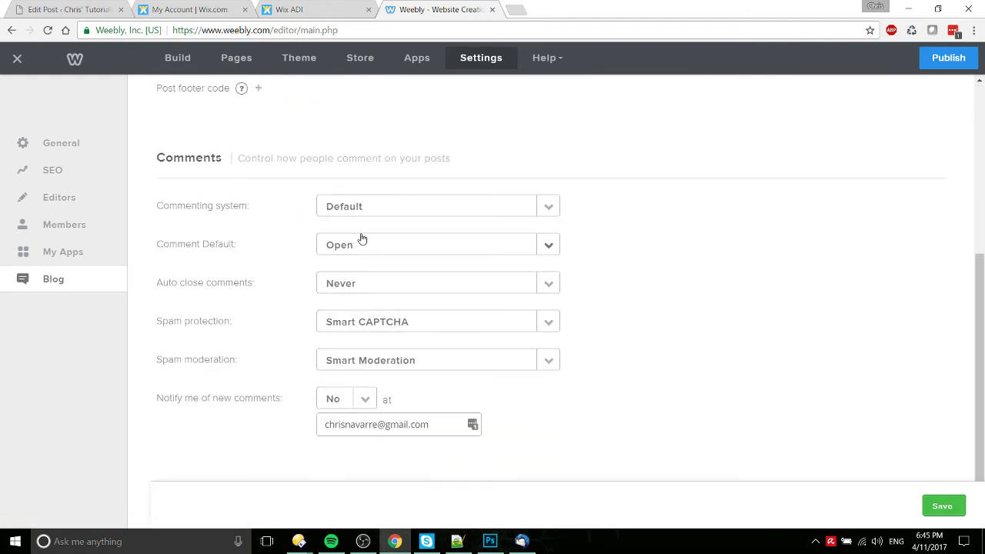
scroll(261, 263, "up", 4)
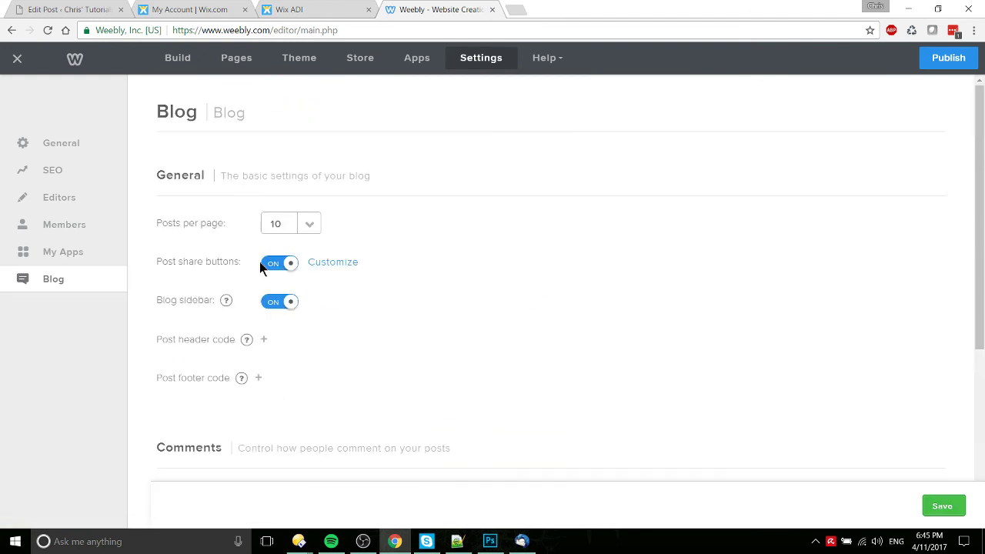
scroll(399, 209, "down", 4)
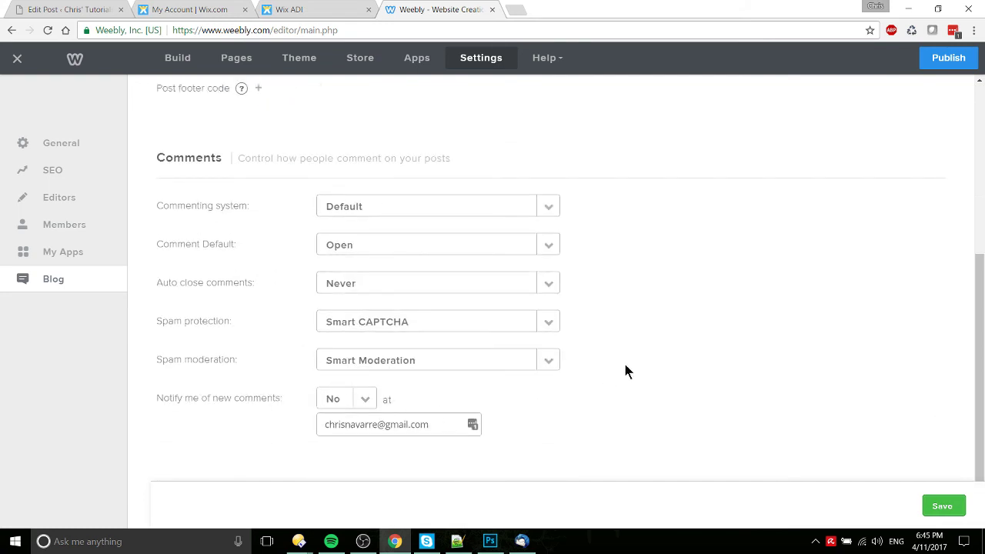
scroll(625, 371, "up", 4)
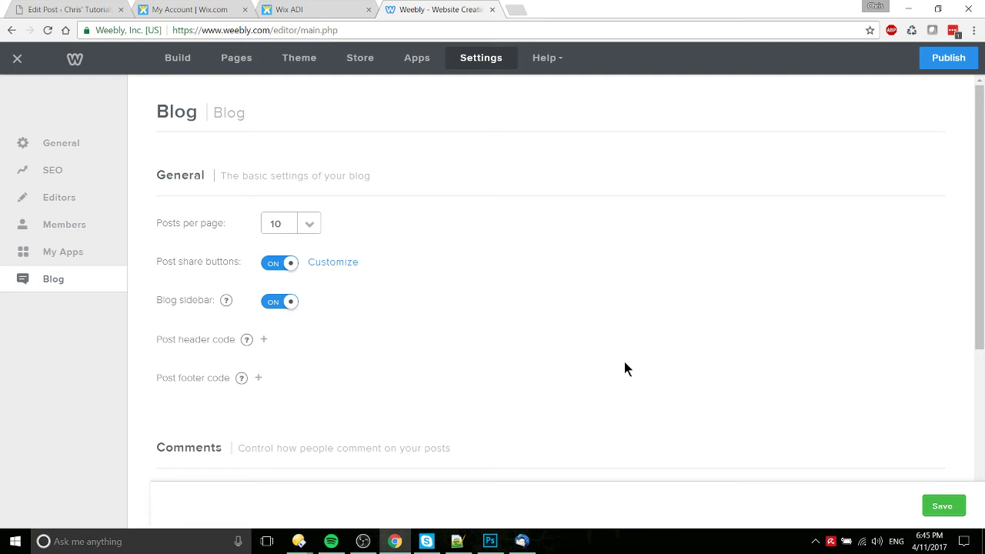
scroll(625, 370, "down", 4)
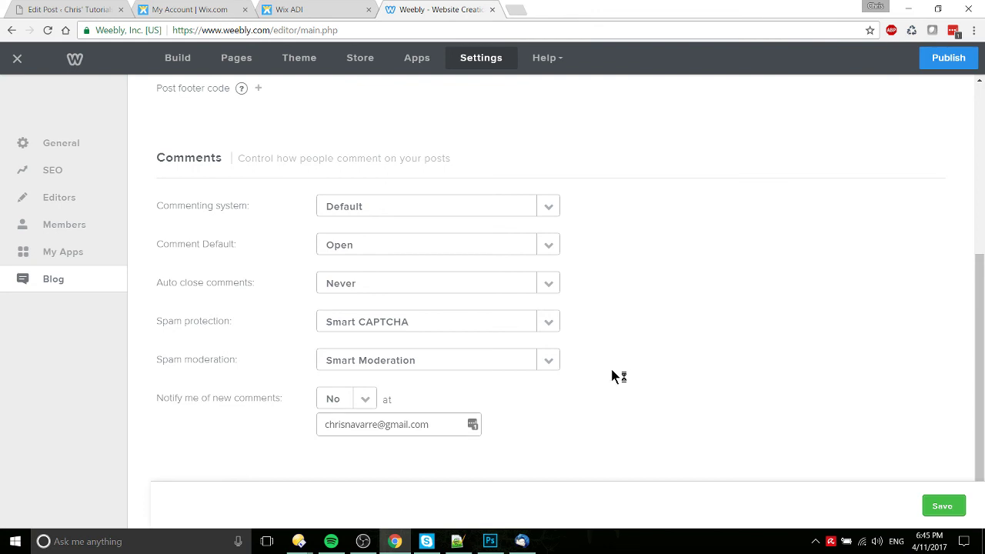
scroll(612, 376, "up", 4)
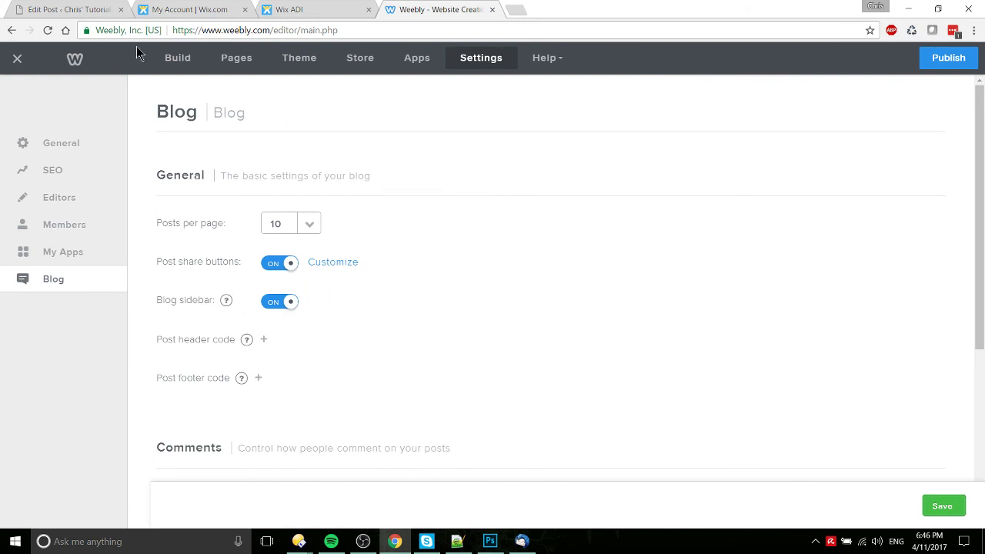
Step: Review the comparison post's Conclusion and embedded Wix ADI video, then return to the Wix account
left_click(101, 11)
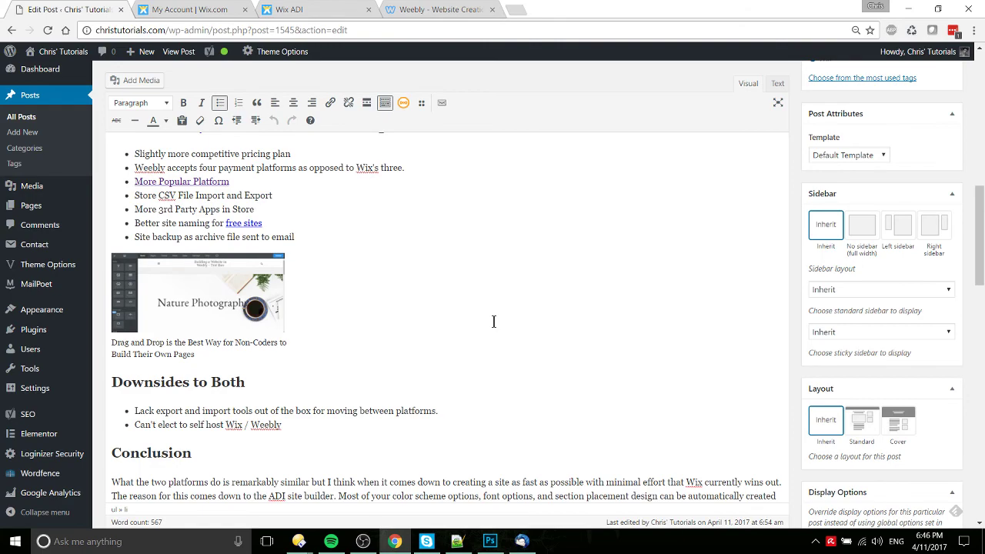
scroll(494, 322, "down", 1)
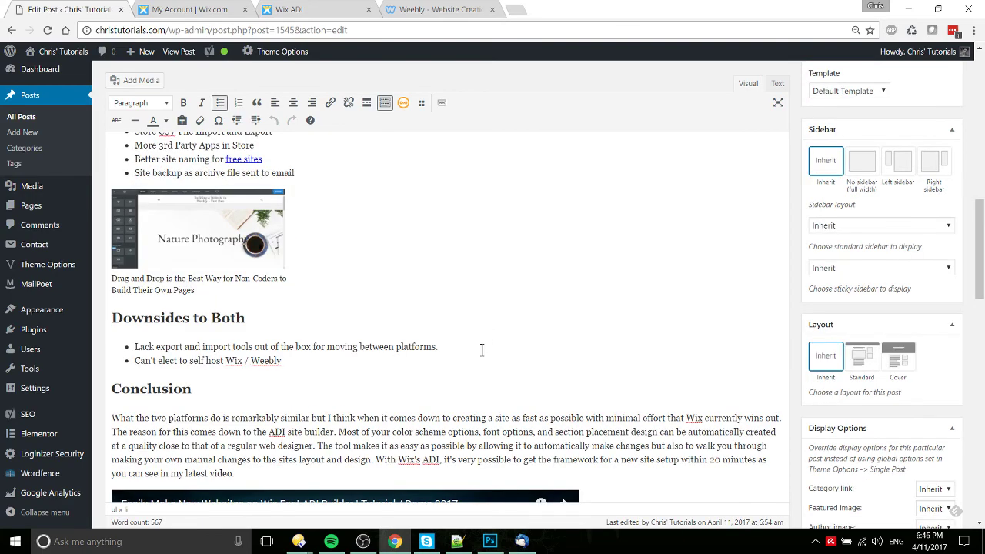
scroll(482, 350, "down", 6)
scroll(485, 356, "up", 2)
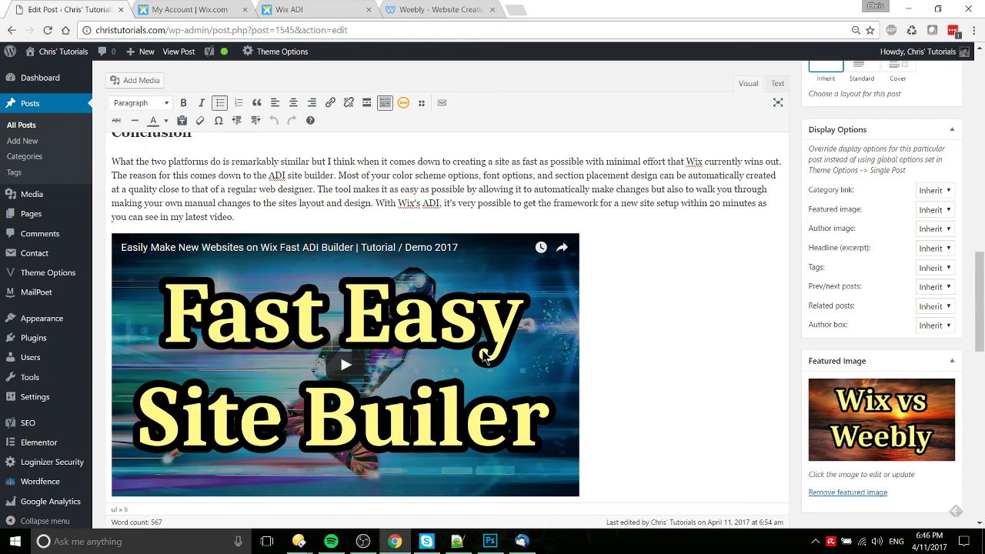
scroll(624, 349, "down", 2)
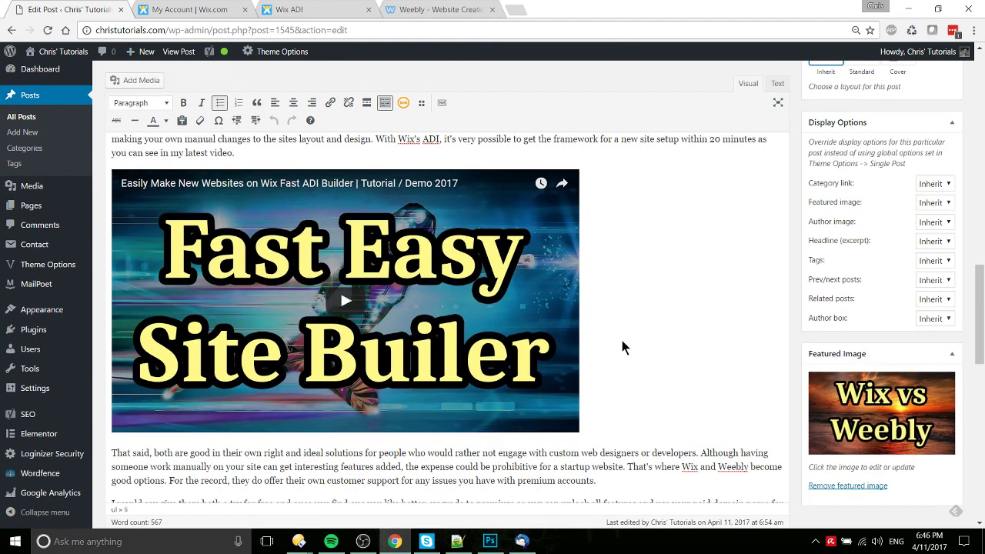
left_click(192, 9)
Step: Scroll through Test for Vid's 'Welcome to Test for Vid' banner and blog posts like '24 hours in Washington D.C.'
left_click(280, 9)
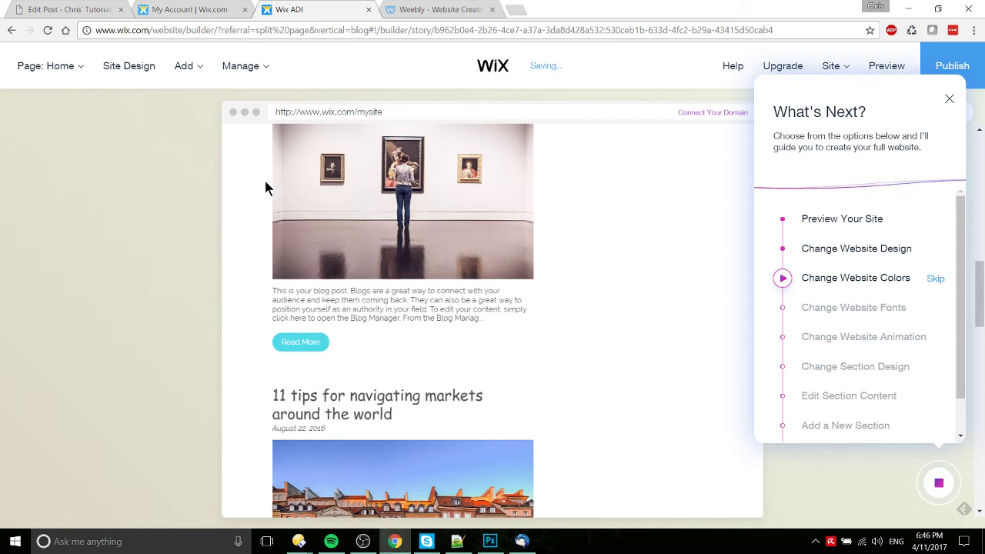
scroll(264, 189, "up", 10)
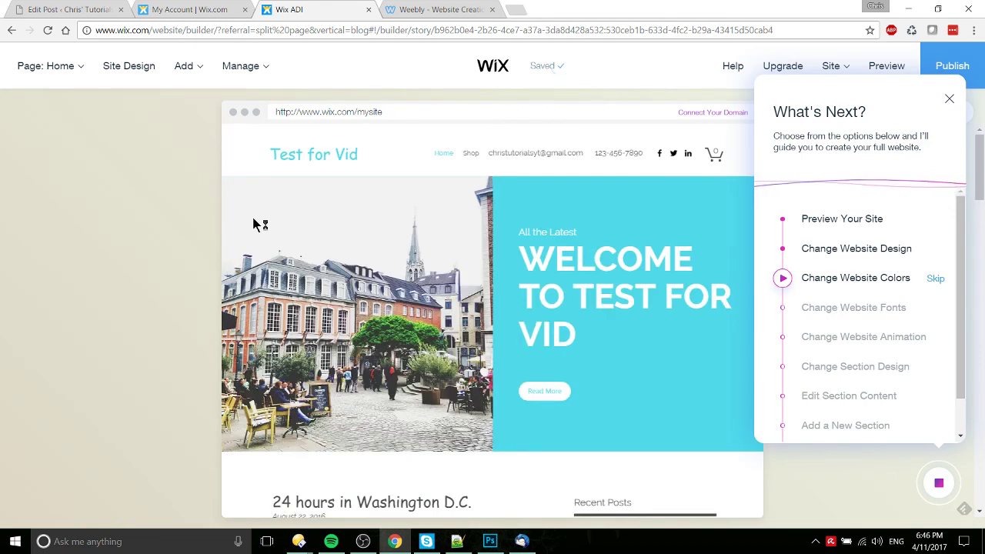
mouse_move(254, 224)
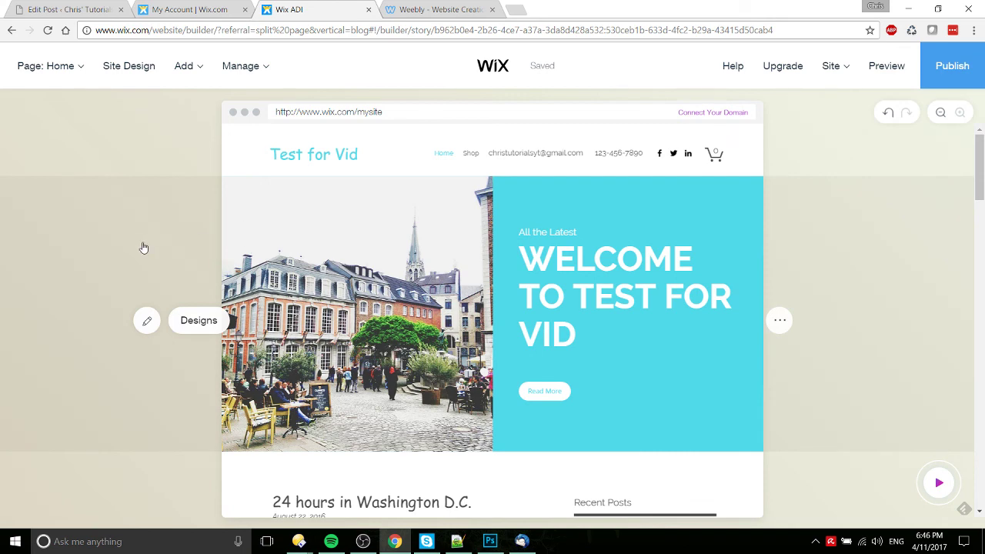
scroll(143, 247, "down", 5)
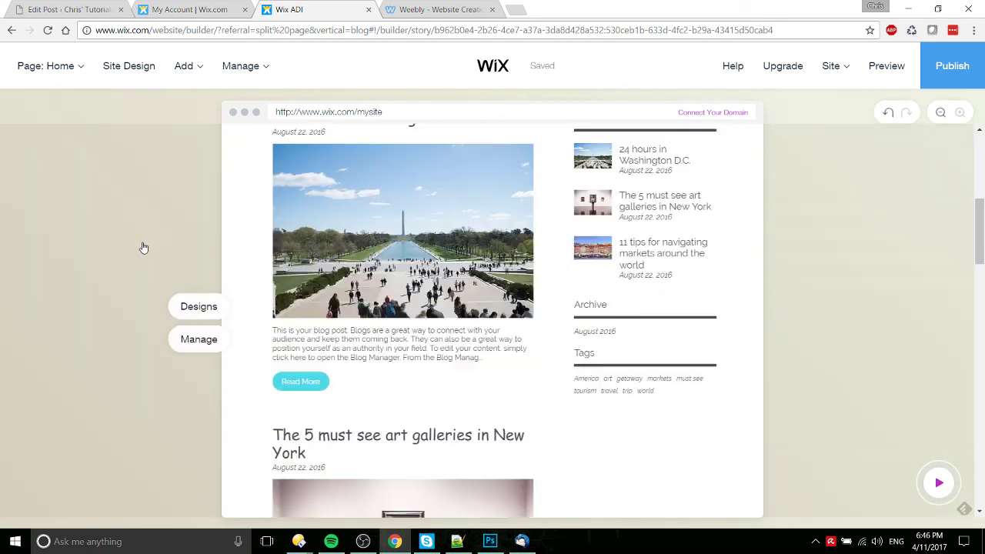
scroll(143, 247, "up", 2)
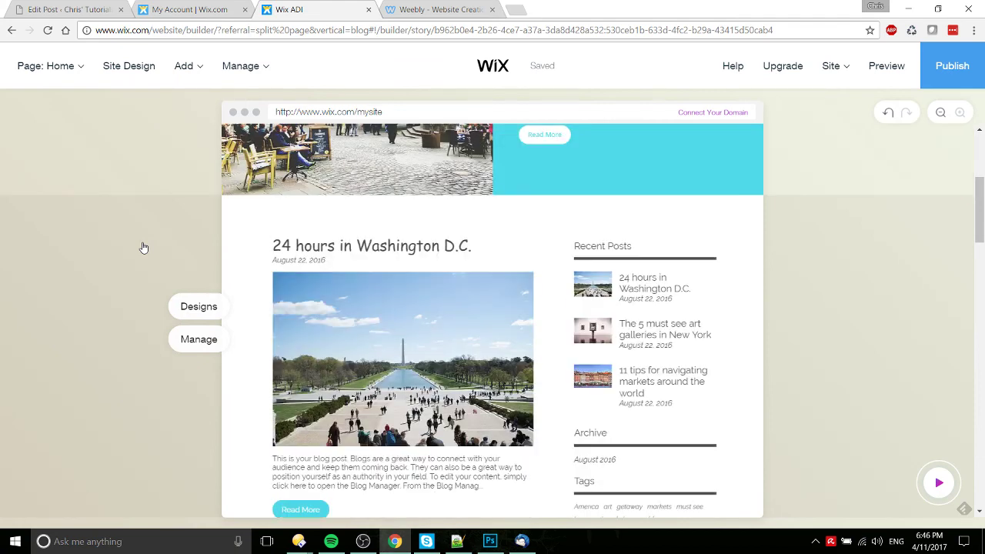
scroll(143, 247, "down", 1)
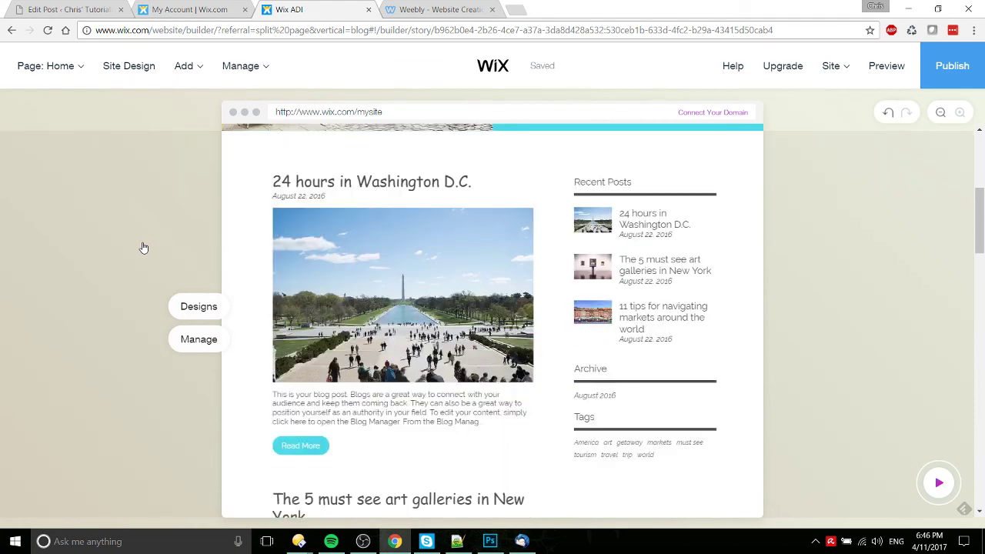
scroll(154, 262, "down", 4)
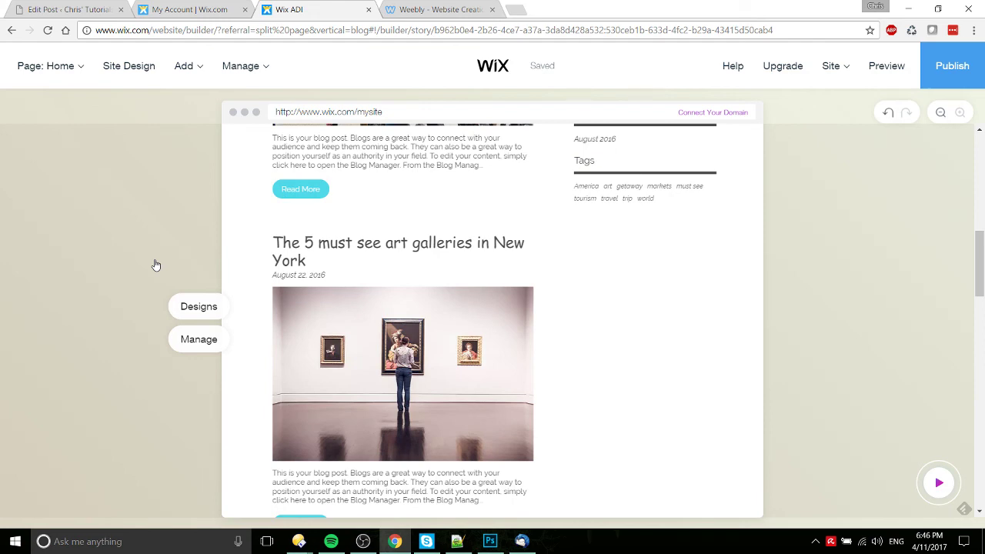
scroll(285, 300, "up", 5)
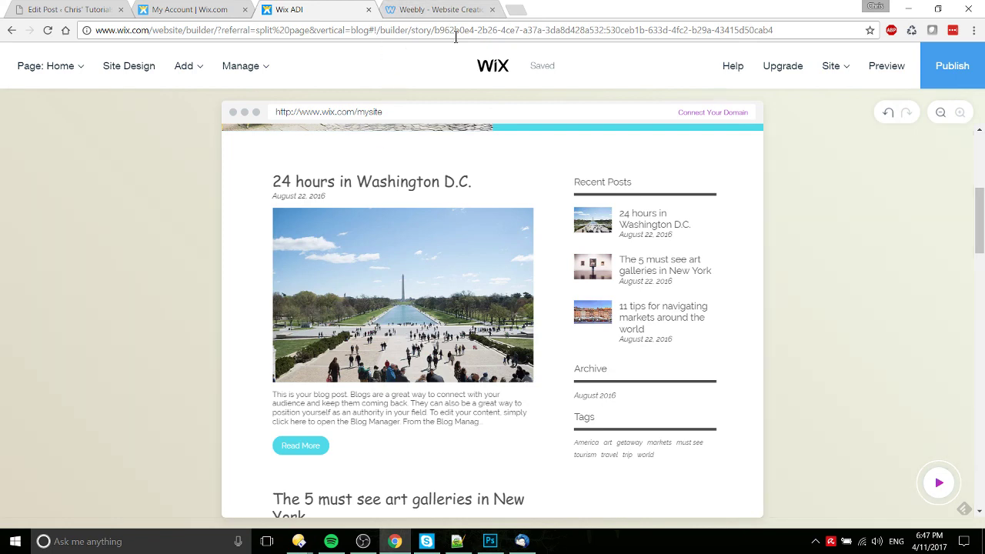
scroll(477, 193, "up", 5)
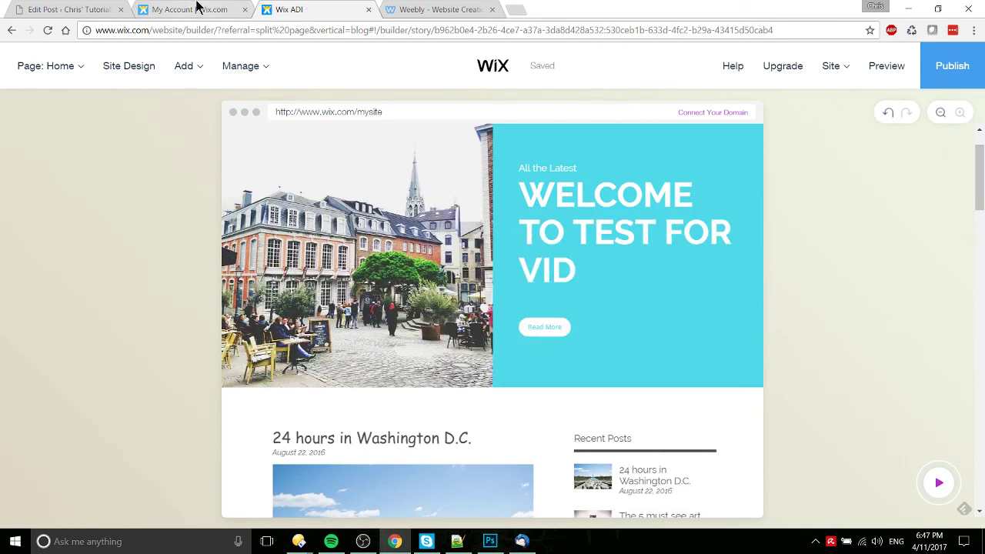
left_click(196, 9)
left_click(106, 7)
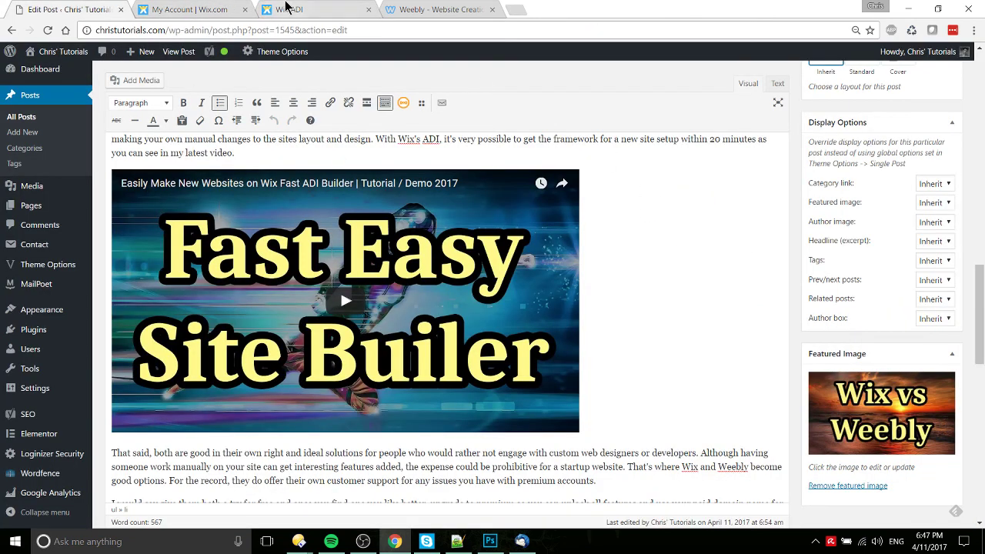
left_click(290, 9)
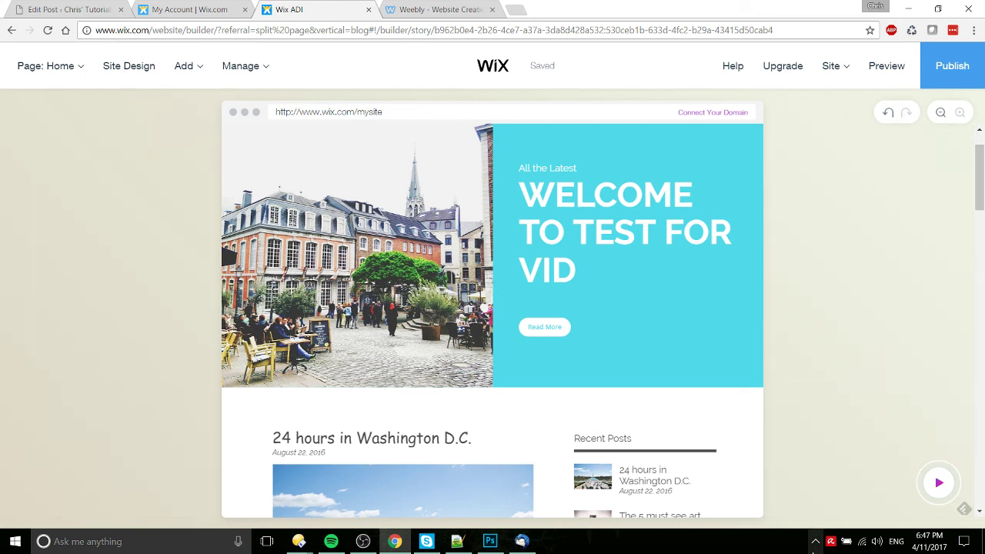
Step: Bring up OBS Studio's tray menu with its Stop Recording option
left_click(815, 541)
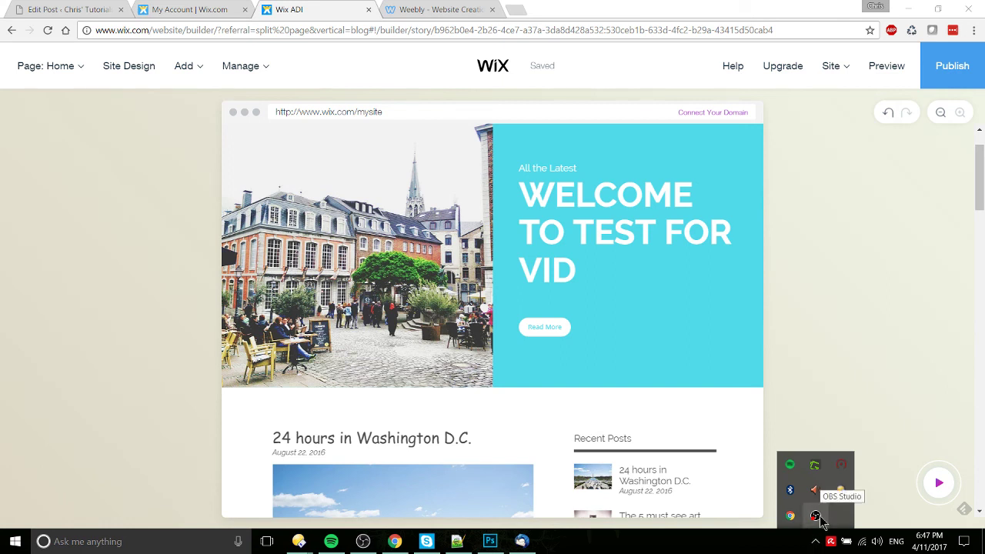
left_click(821, 517)
right_click(816, 517)
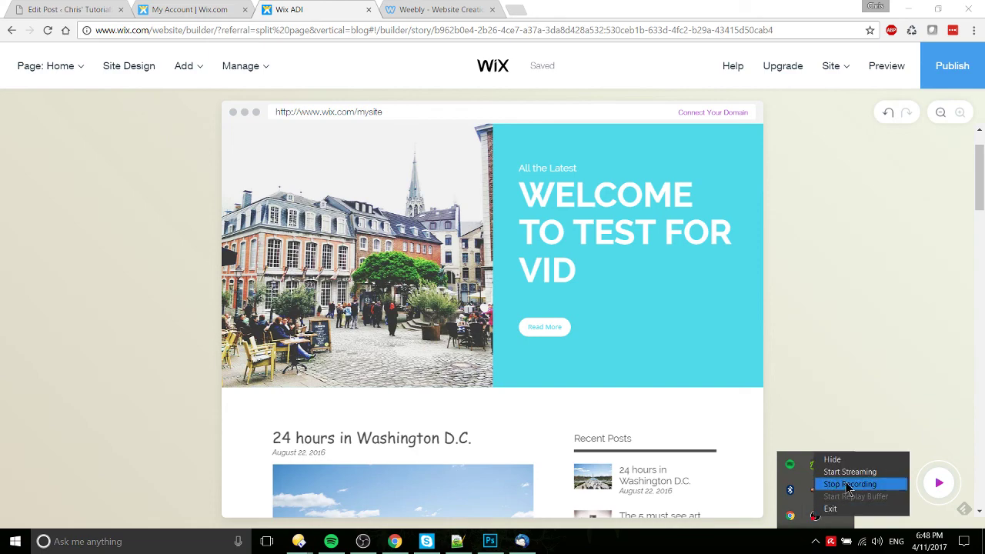